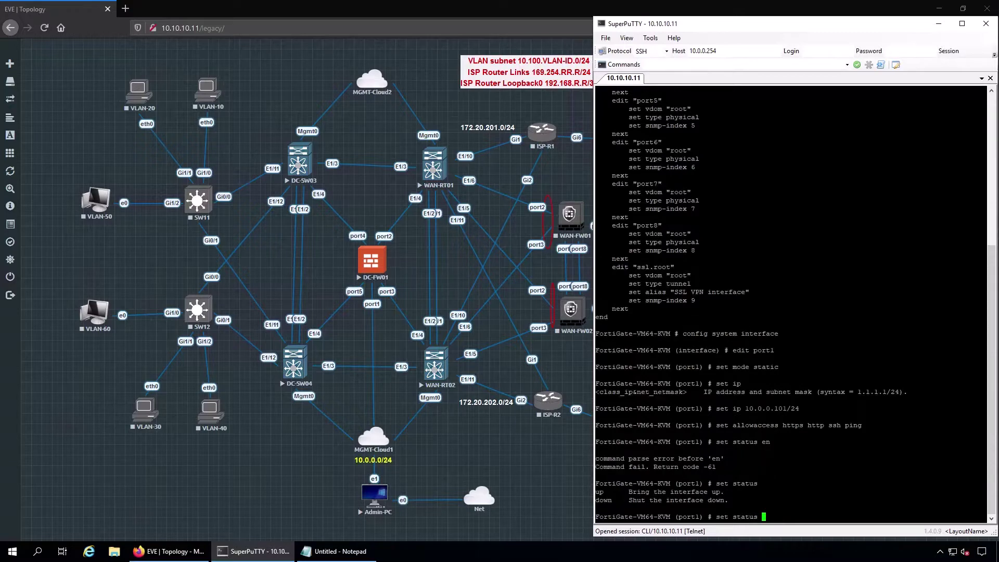
- Bring port1's status up and commit the interface configuration with end
{"action": "type", "text": "up"}
{"action": "key", "text": "Return"}
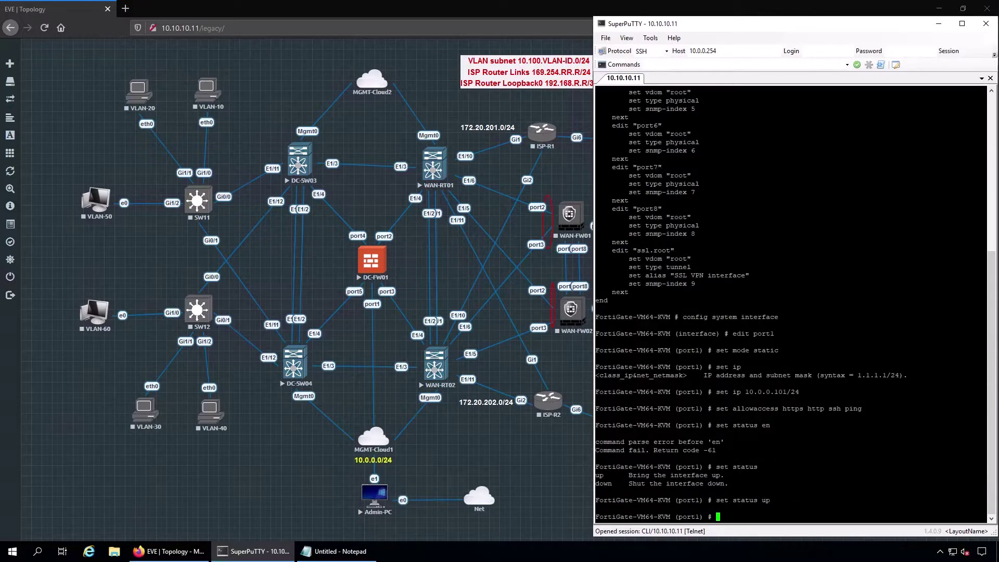
{"action": "type", "text": "end"}
{"action": "key", "text": "Return"}
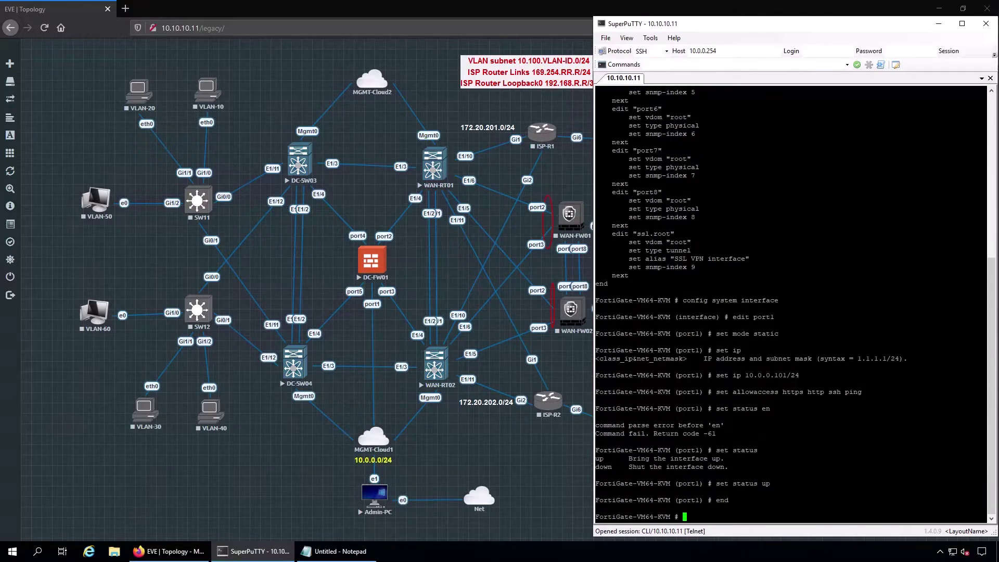
{"action": "mouse_move", "coordinate": [10, 206]}
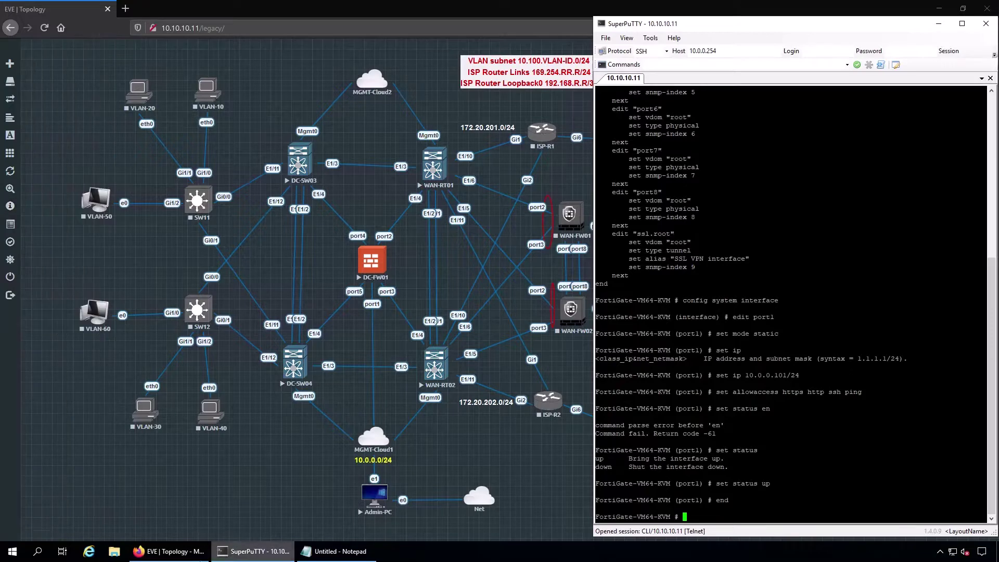
{"action": "left_click", "coordinate": [19, 555]}
- In Command Prompt, ping 10.0.0.101 and confirm 4/4 replies with 0% loss
{"action": "type", "text": "cmd"}
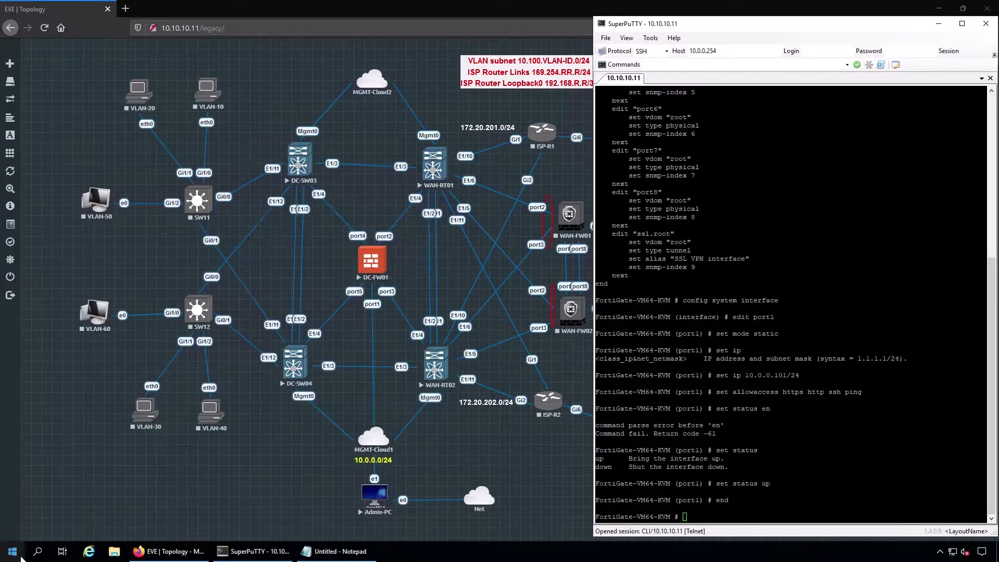
{"action": "key", "text": "Return"}
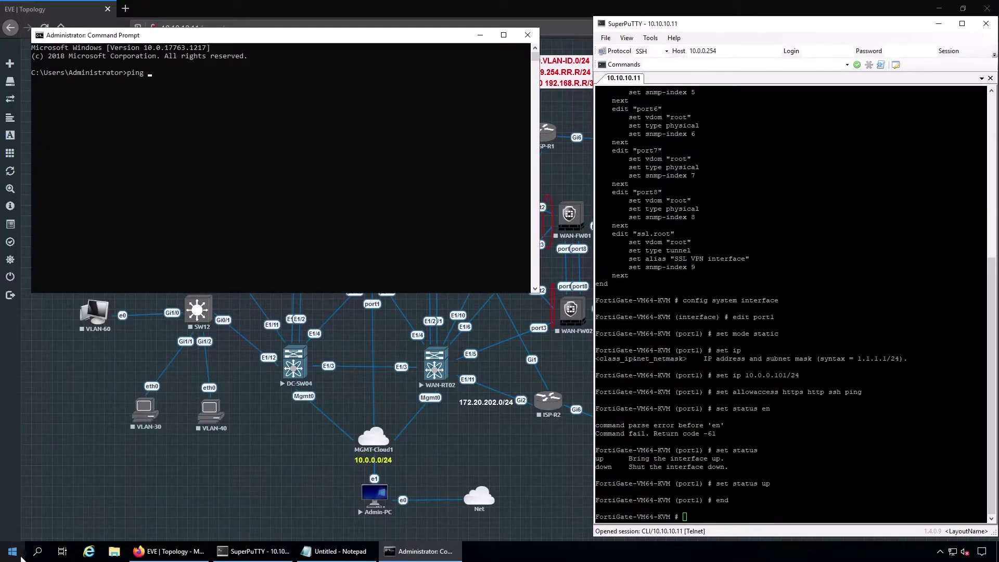
{"action": "type", "text": "ping 10.0.0.101"}
{"action": "key", "text": "Return"}
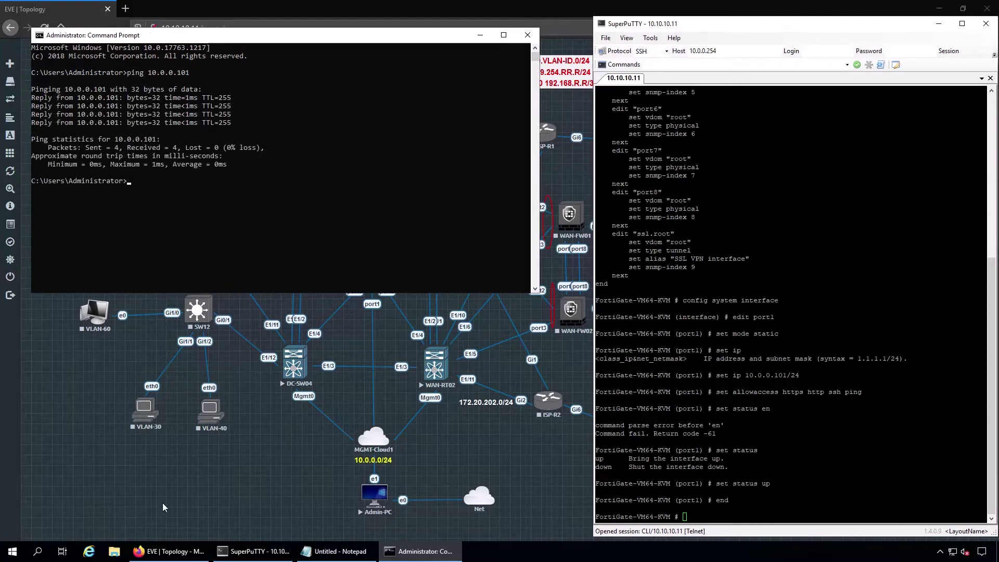
- Launch Google Chrome from the Start menu
{"action": "left_click", "coordinate": [14, 555]}
{"action": "type", "text": "chrome"}
{"action": "key", "text": "Return"}
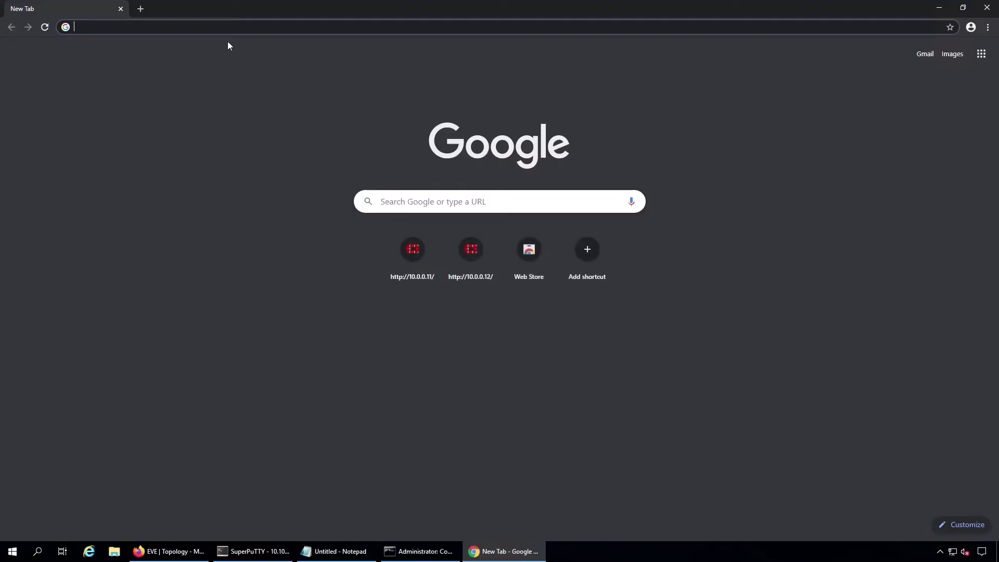
- Browse to 10.0.0.101 and log in as admin with the account password
{"action": "type", "text": "10.0.0."}
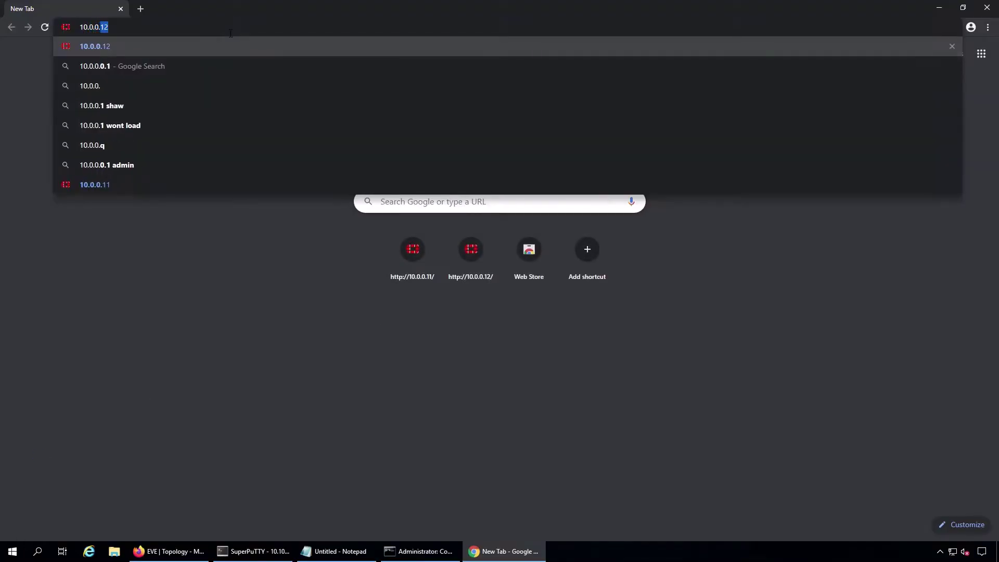
{"action": "type", "text": "101"}
{"action": "key", "text": "Return"}
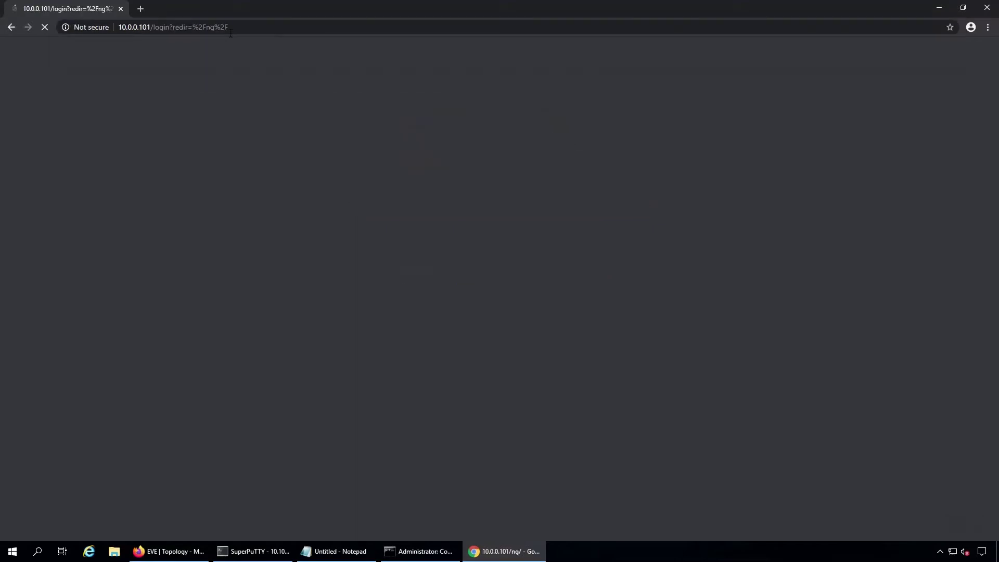
{"action": "type", "text": "admin"}
{"action": "key", "text": "Tab"}
{"action": "type", "text": "admin"}
{"action": "key", "text": "Return"}
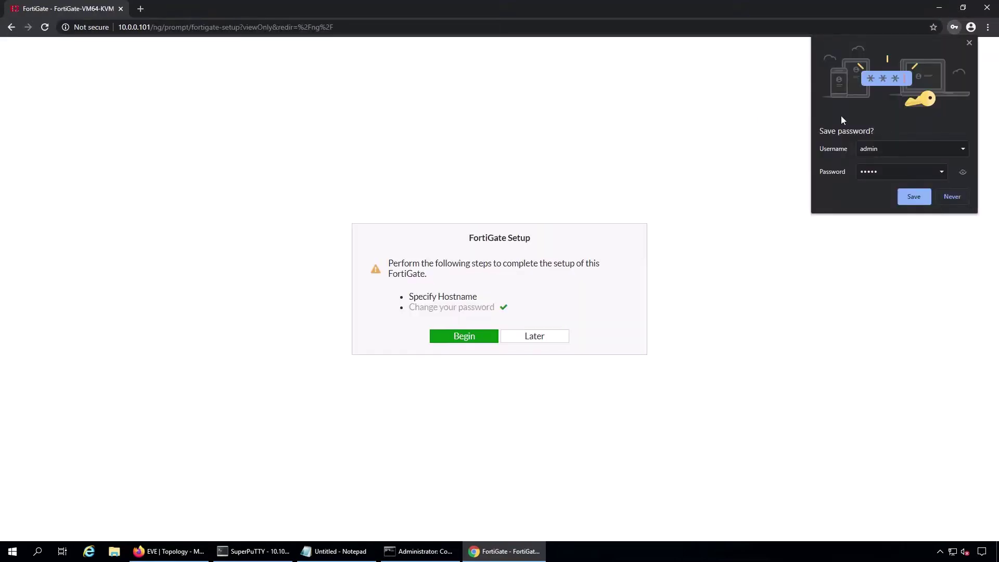
- Decline saving the password, postpone FortiGate Setup, and expand the System menu
{"action": "left_click", "coordinate": [951, 197]}
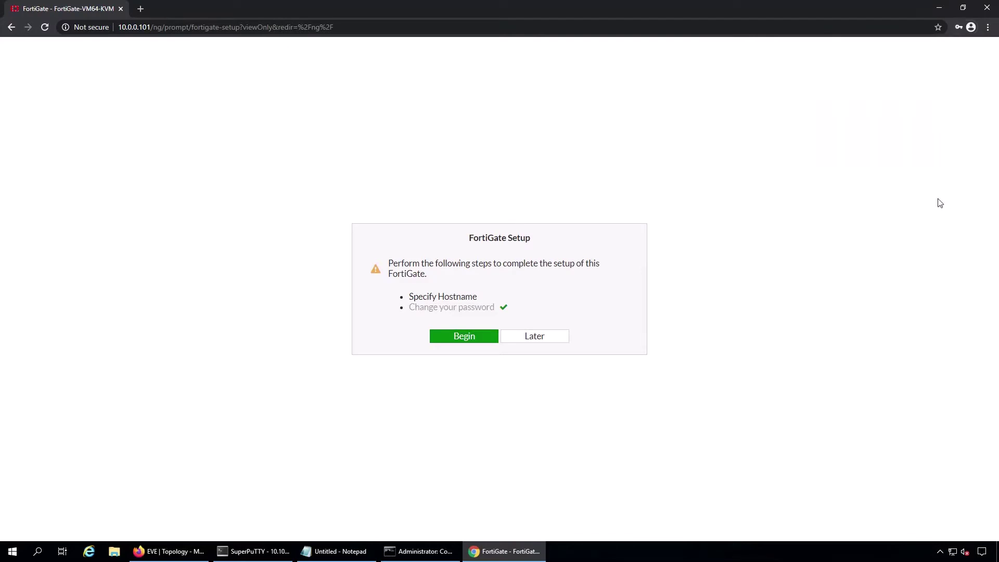
{"action": "left_click", "coordinate": [526, 338]}
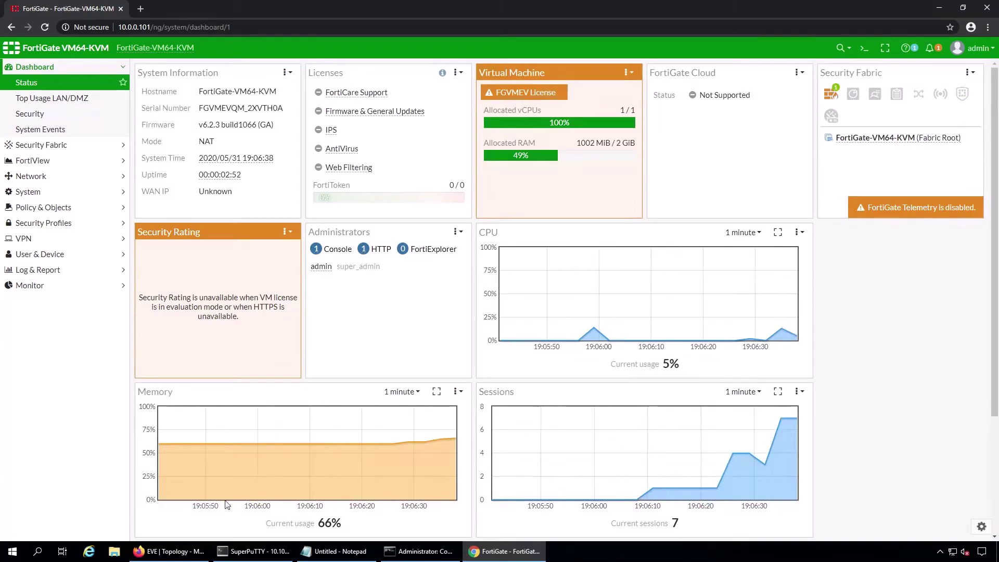
{"action": "left_click", "coordinate": [191, 558]}
{"action": "left_click", "coordinate": [191, 558]}
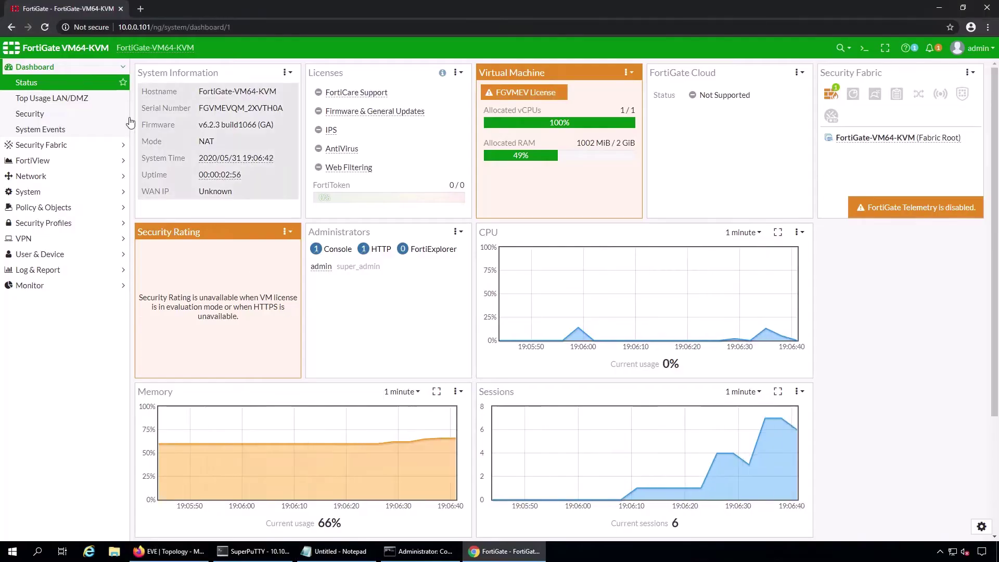
{"action": "left_click", "coordinate": [279, 98]}
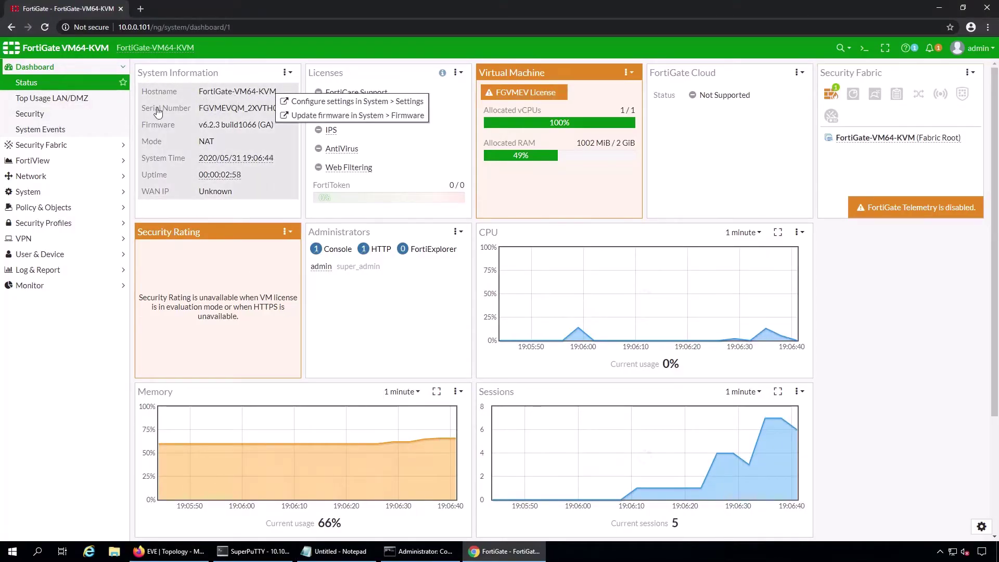
{"action": "left_click", "coordinate": [48, 193]}
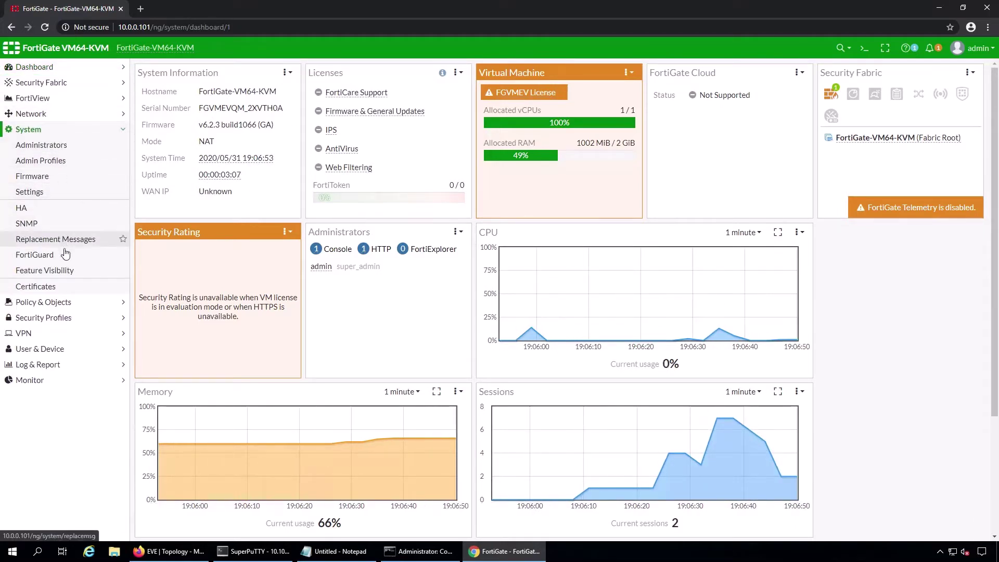
- Set host name DC-FW01 and time zone (GMT-6:00) Central Time (US & Canada), then apply
{"action": "left_click", "coordinate": [57, 194]}
{"action": "type", "text": "DC-FW01"}
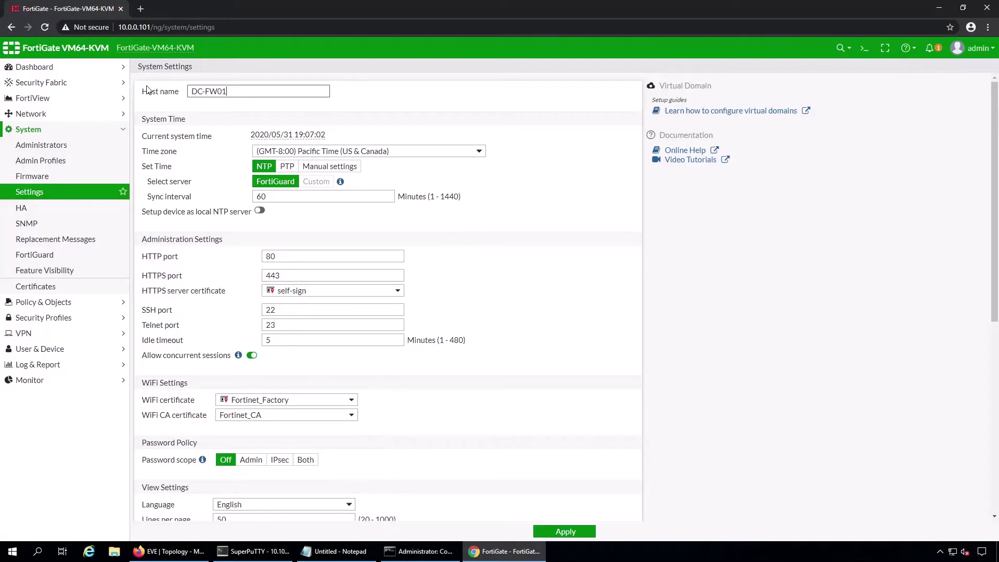
{"action": "left_click", "coordinate": [430, 152]}
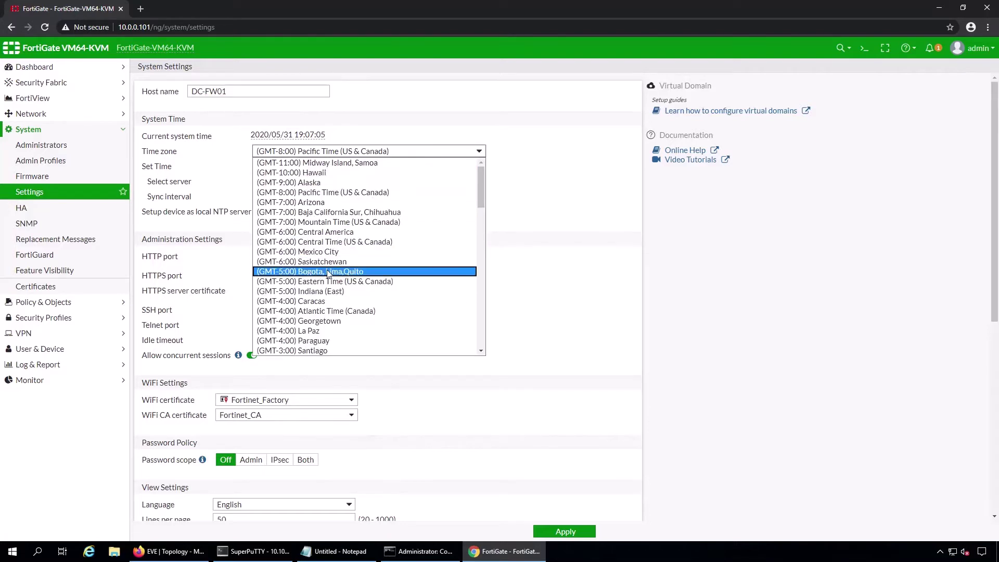
{"action": "left_click", "coordinate": [323, 241]}
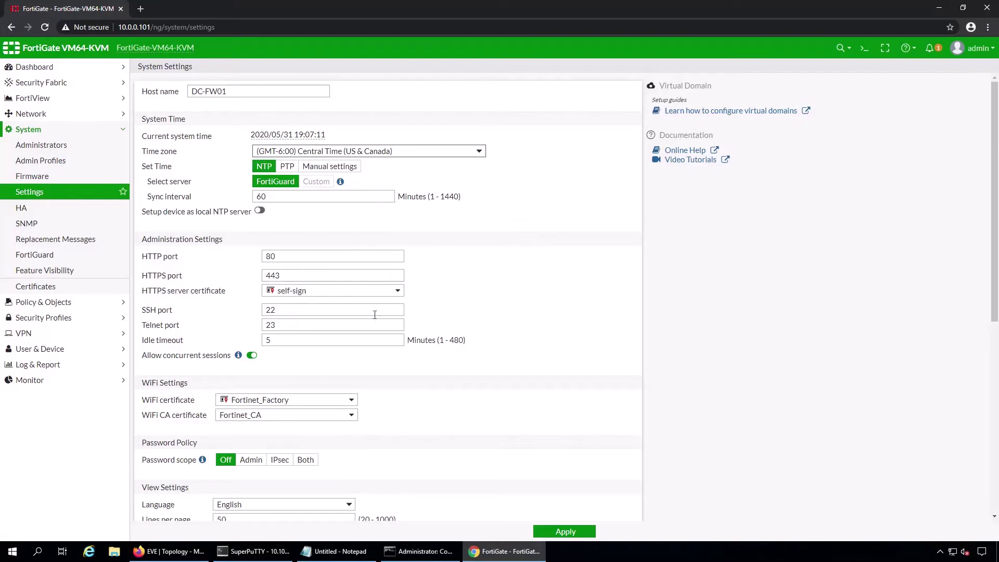
{"action": "scroll", "coordinate": [394, 338], "scroll_direction": "down", "scroll_amount": 2}
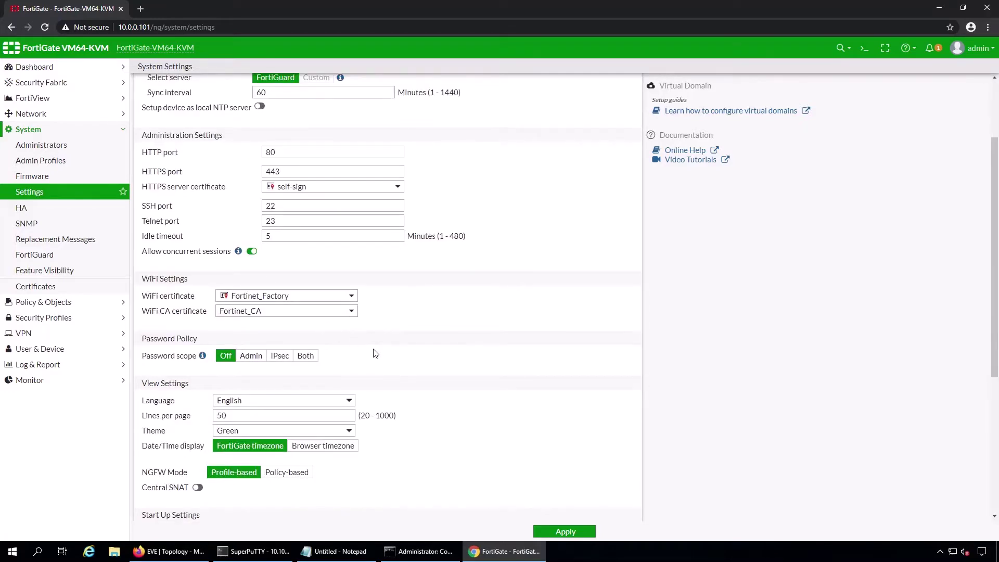
{"action": "scroll", "coordinate": [376, 353], "scroll_direction": "down", "scroll_amount": 5}
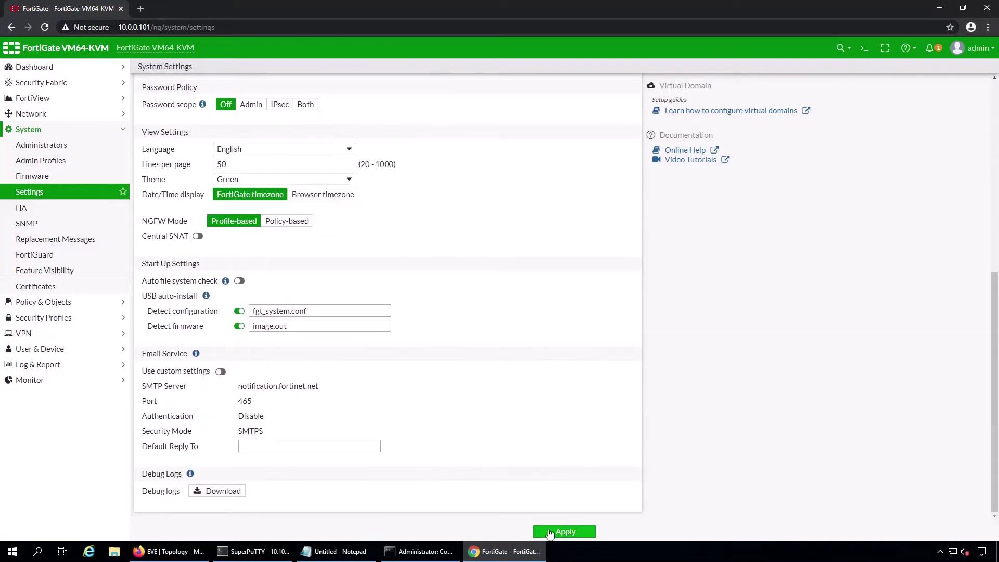
{"action": "left_click", "coordinate": [551, 532]}
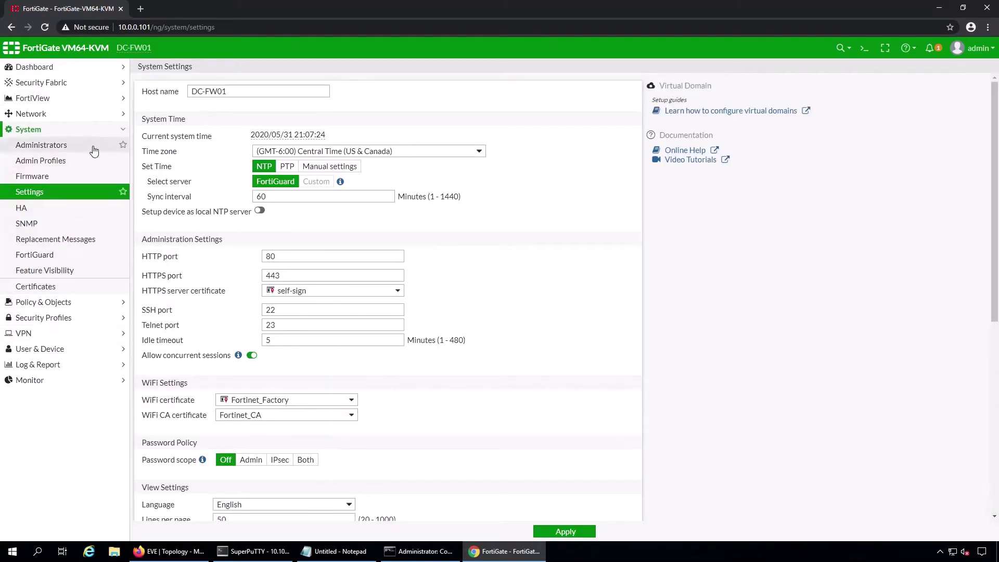
- Show Network > Interfaces with port1 at 10.0.0.101/255.255.255.0, after briefly checking the EVE topology
{"action": "left_click", "coordinate": [92, 115]}
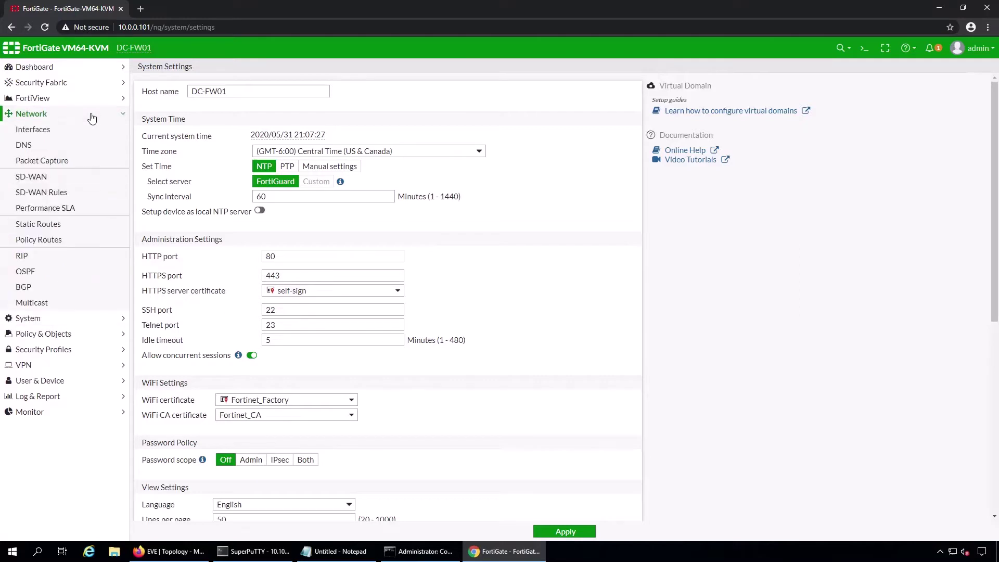
{"action": "left_click", "coordinate": [70, 132]}
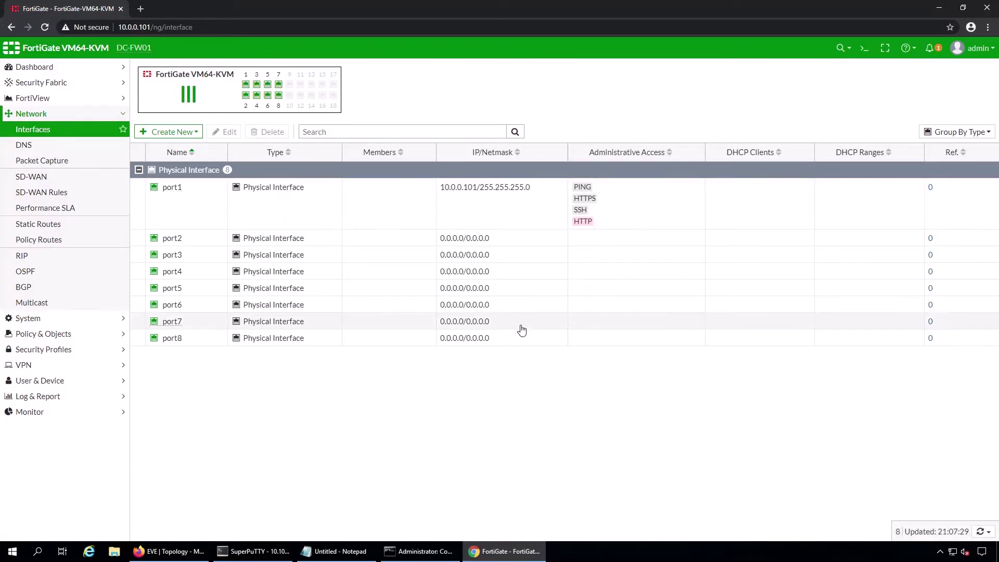
{"action": "left_click", "coordinate": [86, 387]}
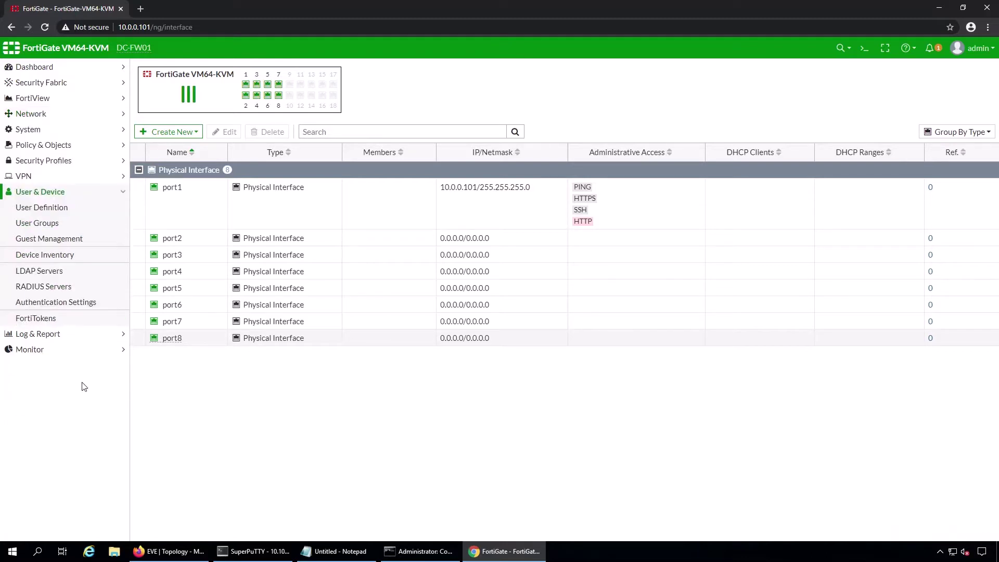
{"action": "left_click", "coordinate": [73, 144]}
{"action": "left_click", "coordinate": [71, 113]}
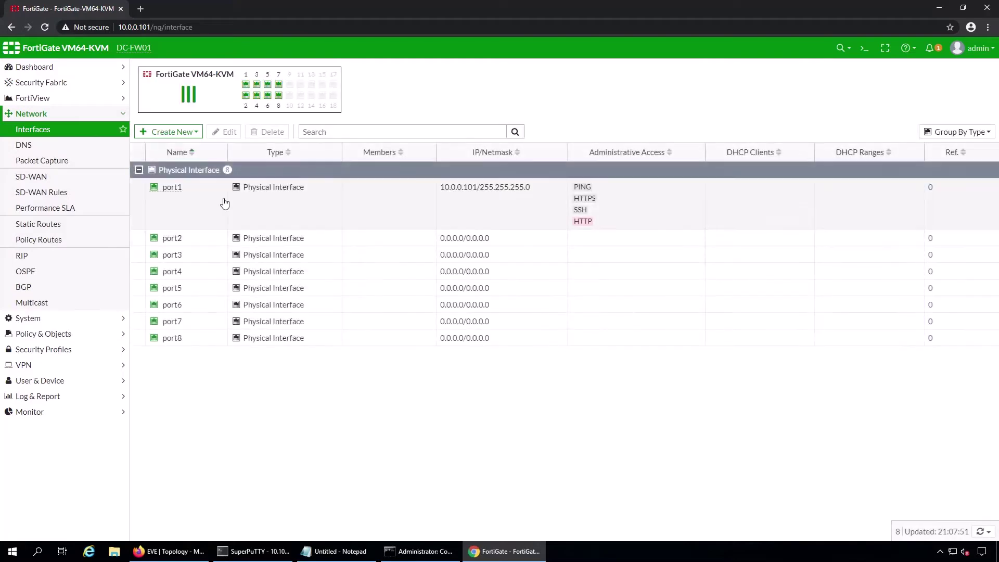
{"action": "left_click", "coordinate": [172, 551]}
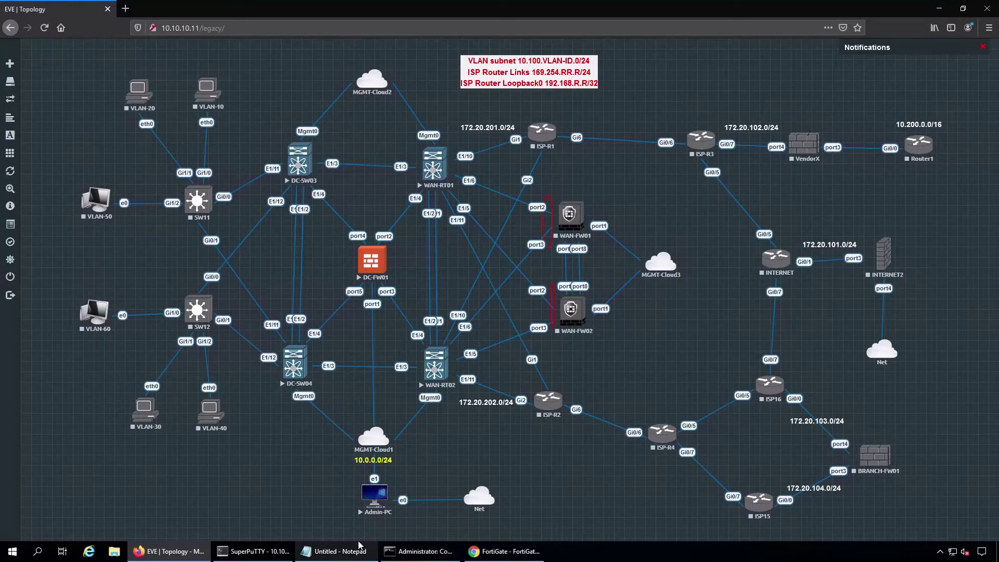
{"action": "left_click", "coordinate": [504, 551]}
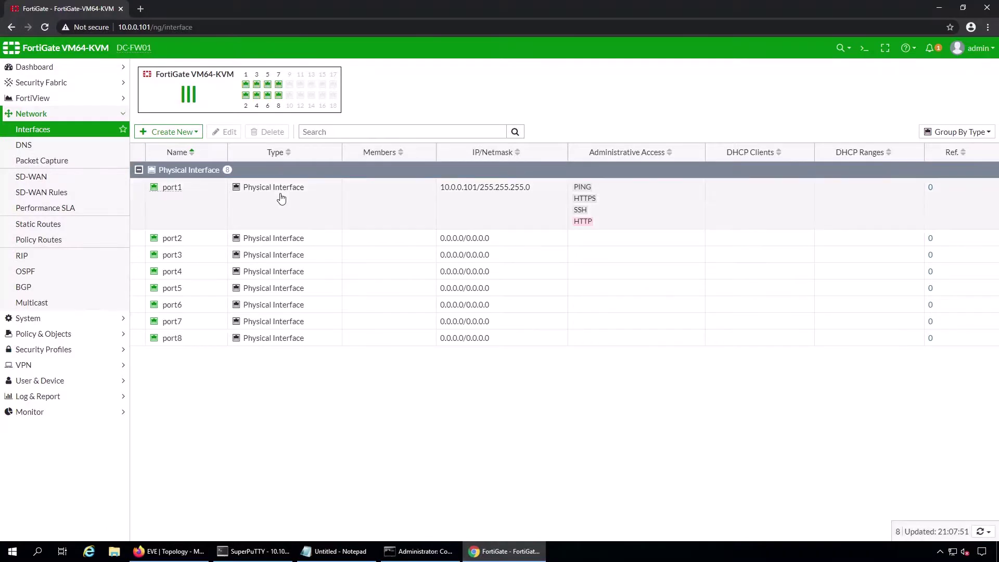
- Define new interface Po11 as an 802.3ad Aggregate, alias UPLINK, with members port2 and port3
{"action": "left_click", "coordinate": [169, 132]}
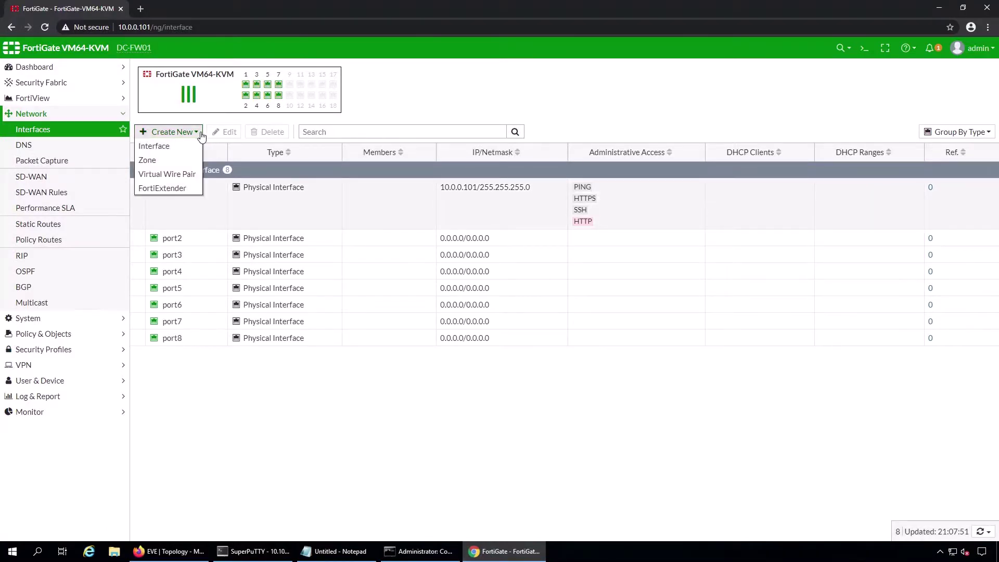
{"action": "left_click", "coordinate": [179, 151]}
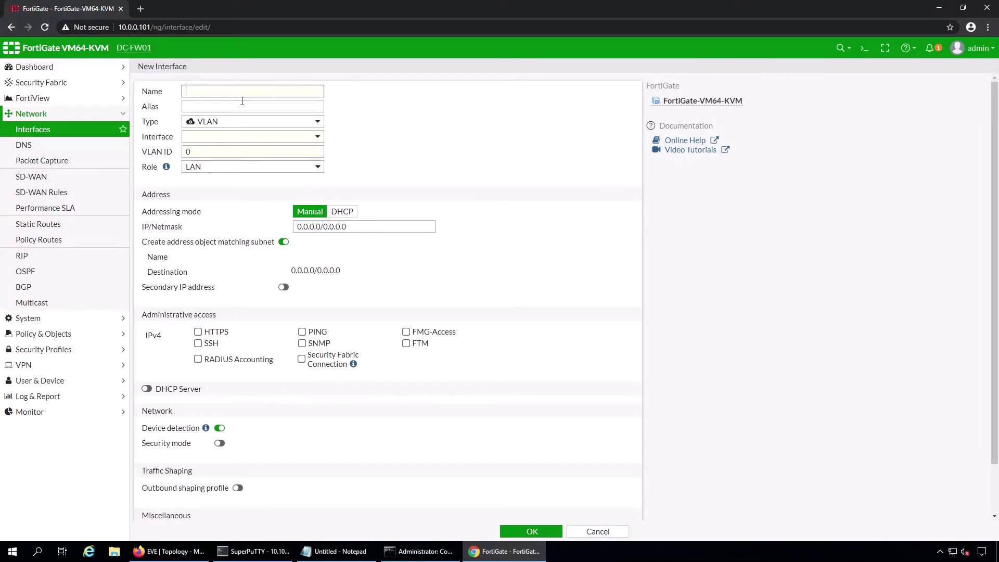
{"action": "type", "text": "Po11"}
{"action": "left_click", "coordinate": [287, 121]}
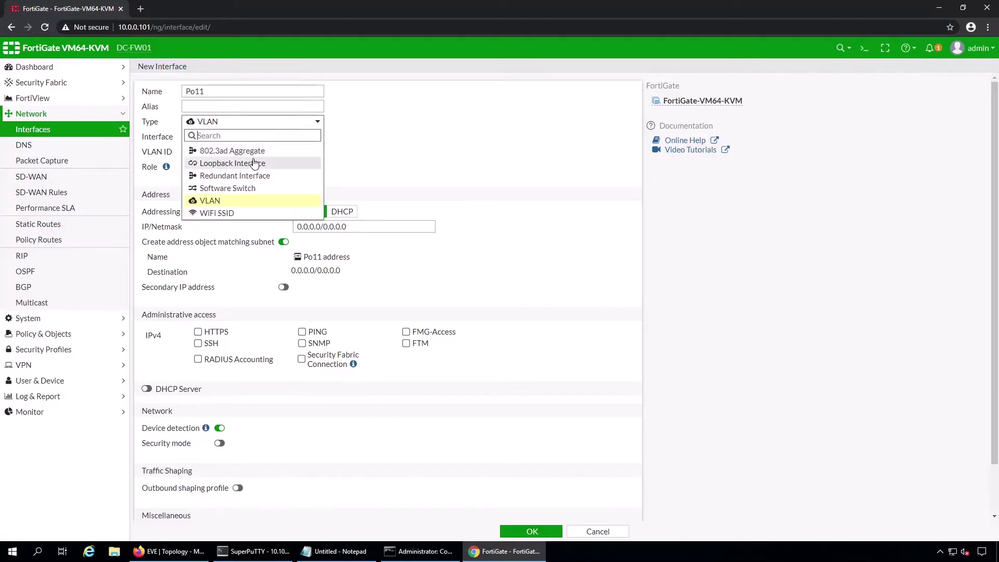
{"action": "left_click", "coordinate": [255, 148]}
{"action": "left_click", "coordinate": [258, 111]}
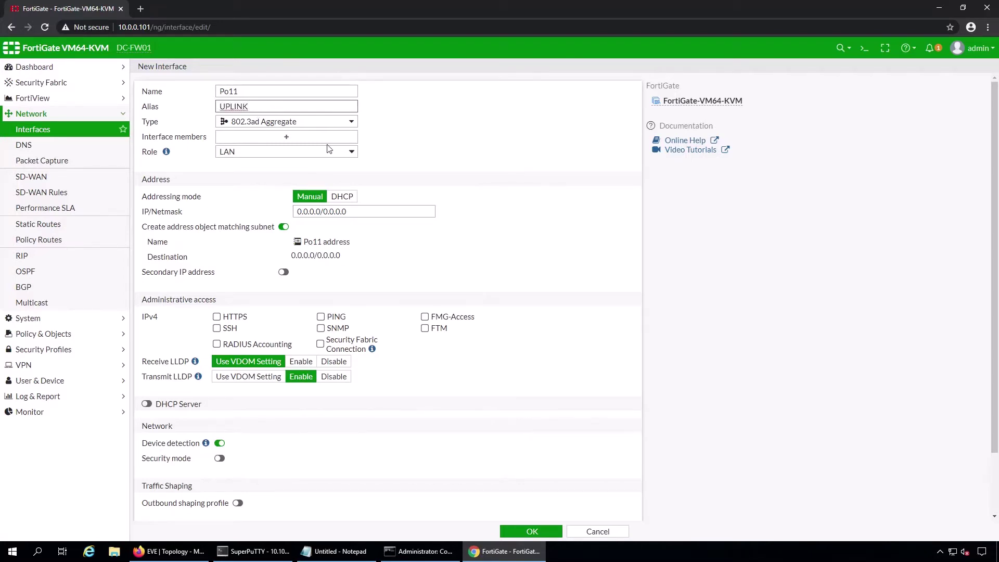
{"action": "left_click", "coordinate": [287, 137]}
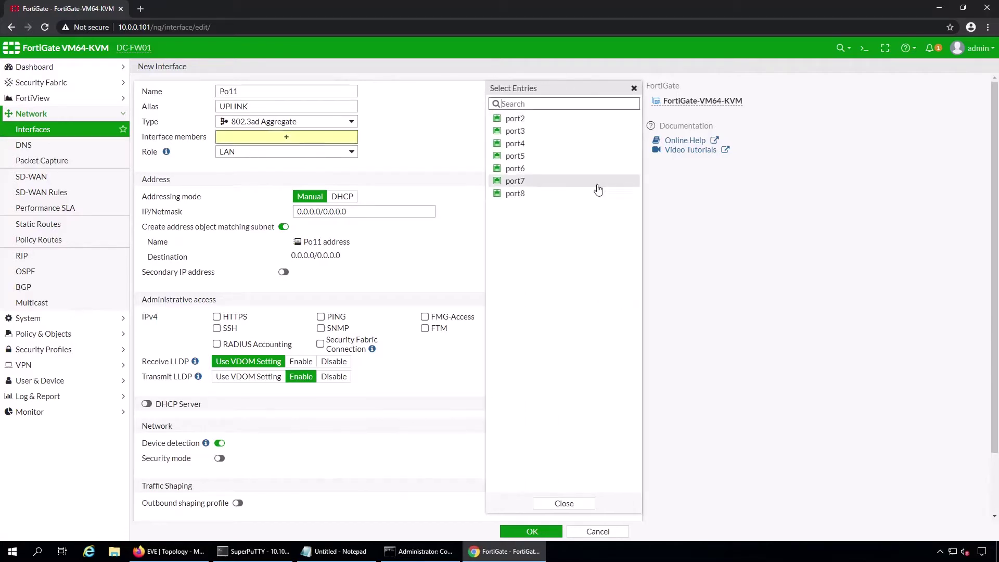
{"action": "key", "text": "Return"}
{"action": "left_click", "coordinate": [530, 131]}
{"action": "left_click", "coordinate": [563, 502]}
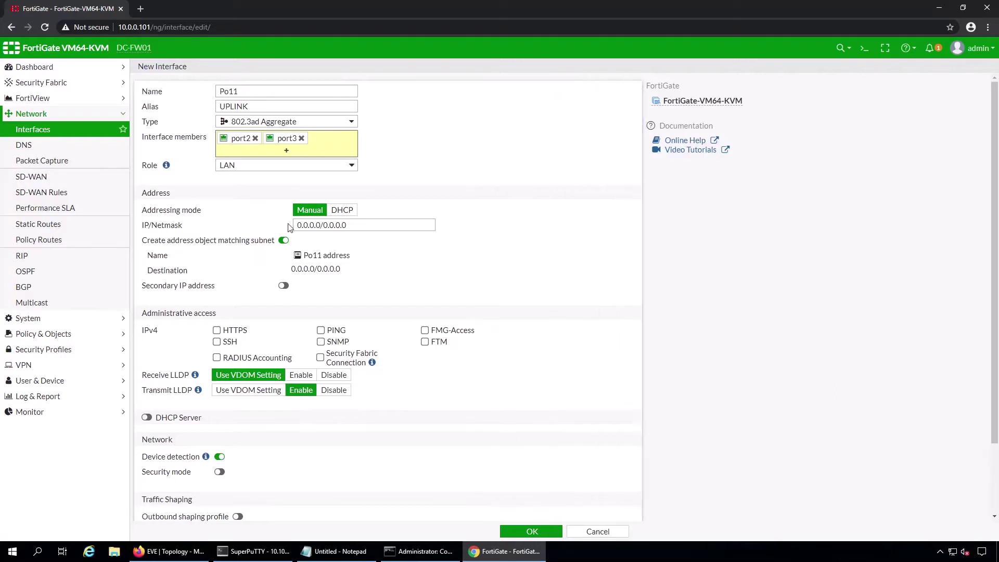
- Set Po11's role to Undefined, comment 'To Core routers', and save it
{"action": "left_click", "coordinate": [352, 166]}
{"action": "left_click", "coordinate": [320, 189]}
{"action": "left_click", "coordinate": [371, 169]}
{"action": "left_click", "coordinate": [341, 213]}
{"action": "left_click", "coordinate": [368, 166]}
{"action": "left_click", "coordinate": [320, 208]}
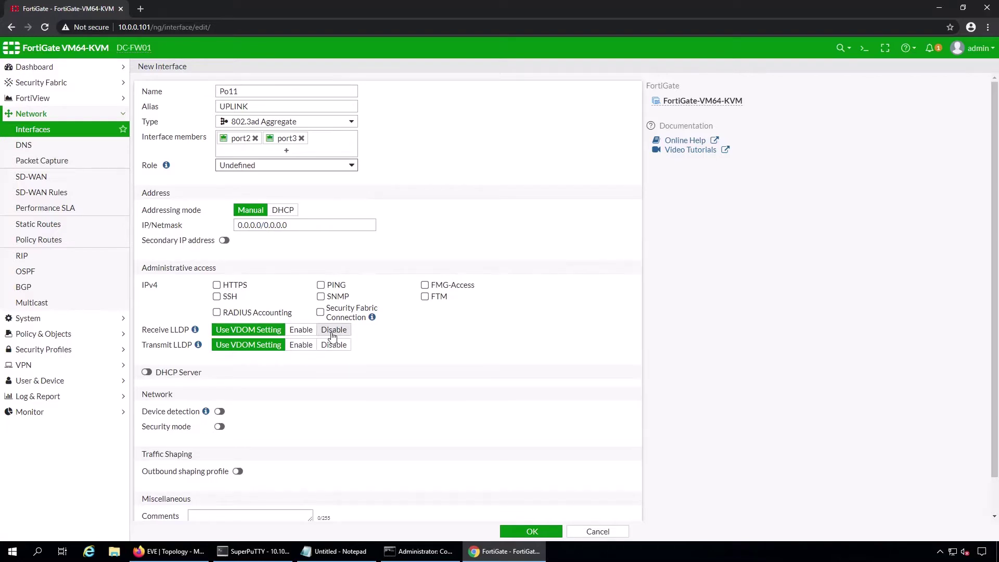
{"action": "scroll", "coordinate": [299, 342], "scroll_direction": "down", "scroll_amount": 1}
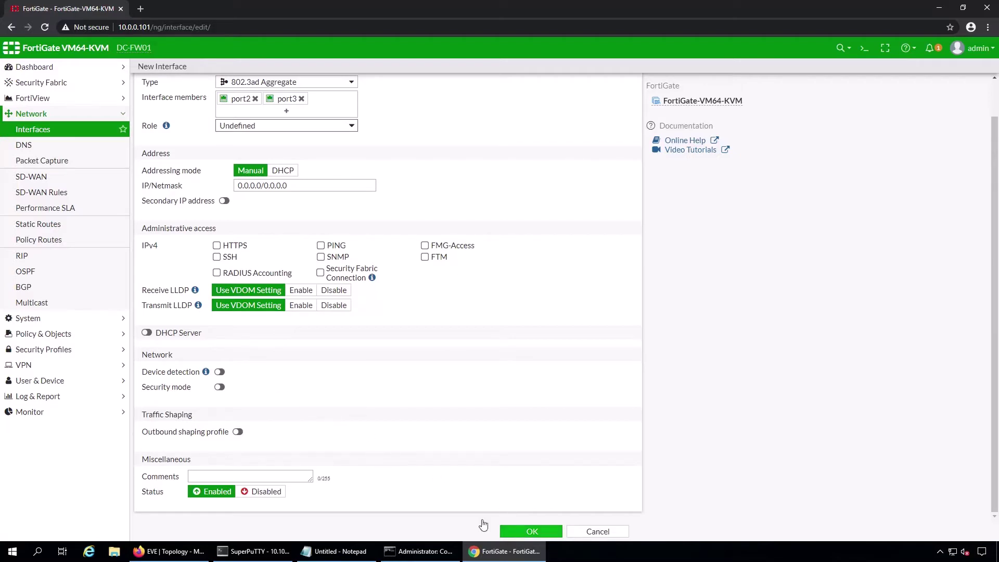
{"action": "left_click", "coordinate": [230, 479]}
{"action": "type", "text": "To Core routers"}
{"action": "left_click", "coordinate": [531, 531]}
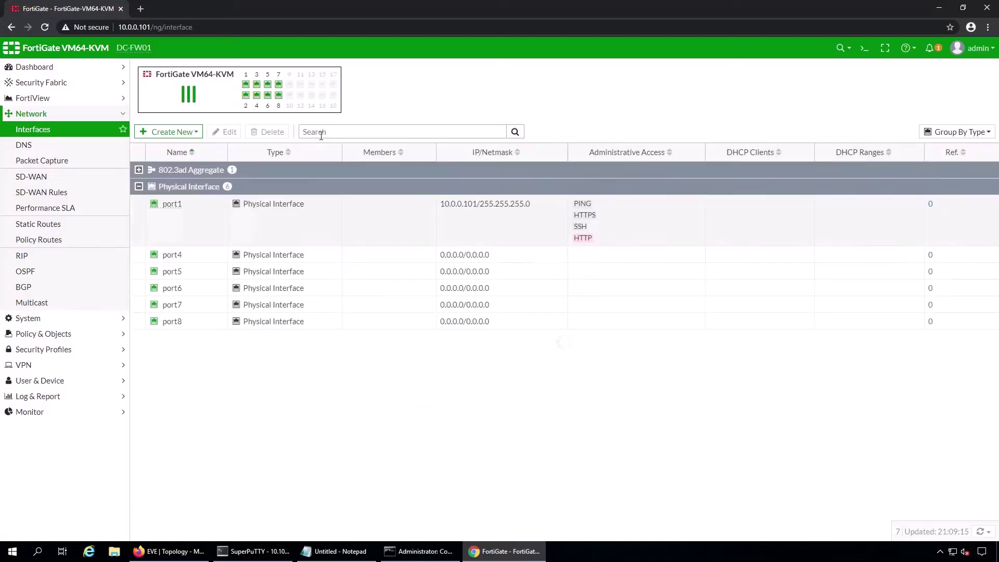
- Define new interface Po12 as an 802.3ad Aggregate, alias DC-LAN, with members port4 and port5
{"action": "left_click", "coordinate": [172, 132]}
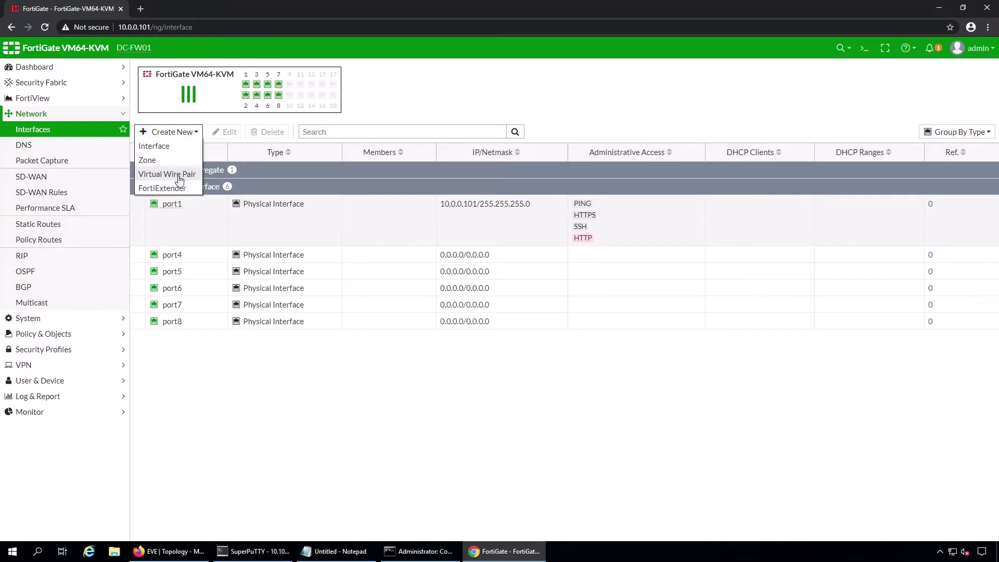
{"action": "left_click", "coordinate": [176, 147]}
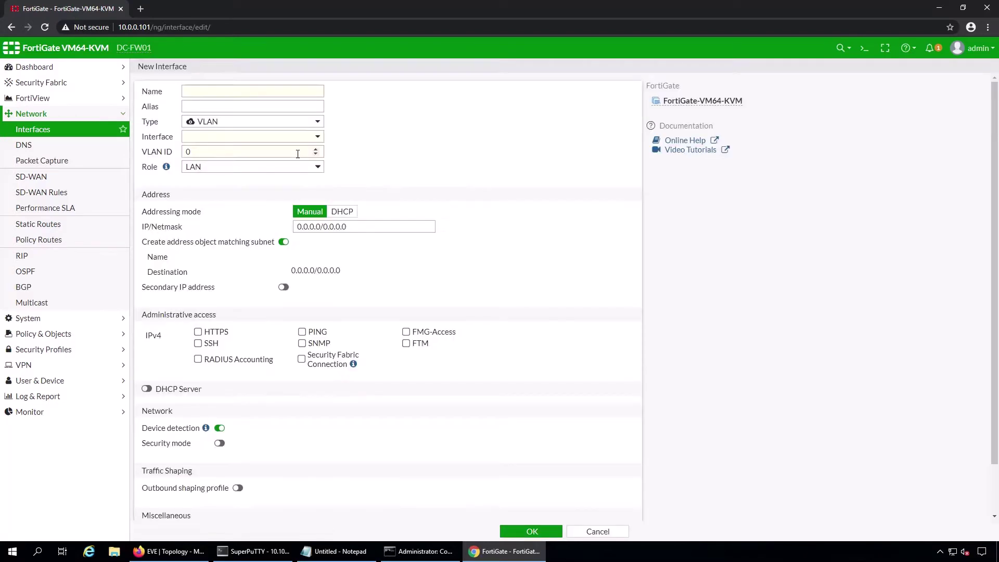
{"action": "left_click", "coordinate": [304, 96]}
{"action": "type", "text": "Po12"}
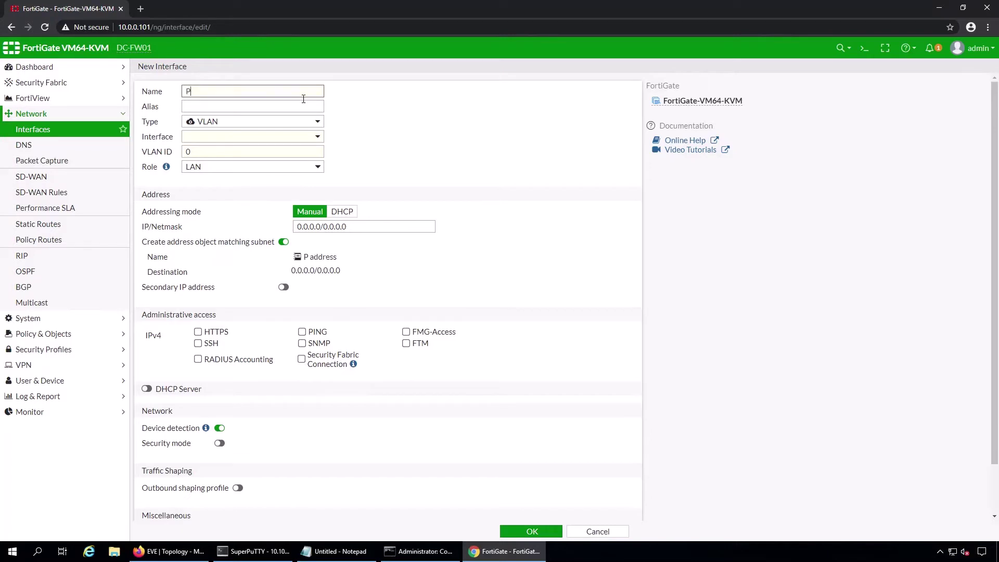
{"action": "left_click", "coordinate": [320, 121]}
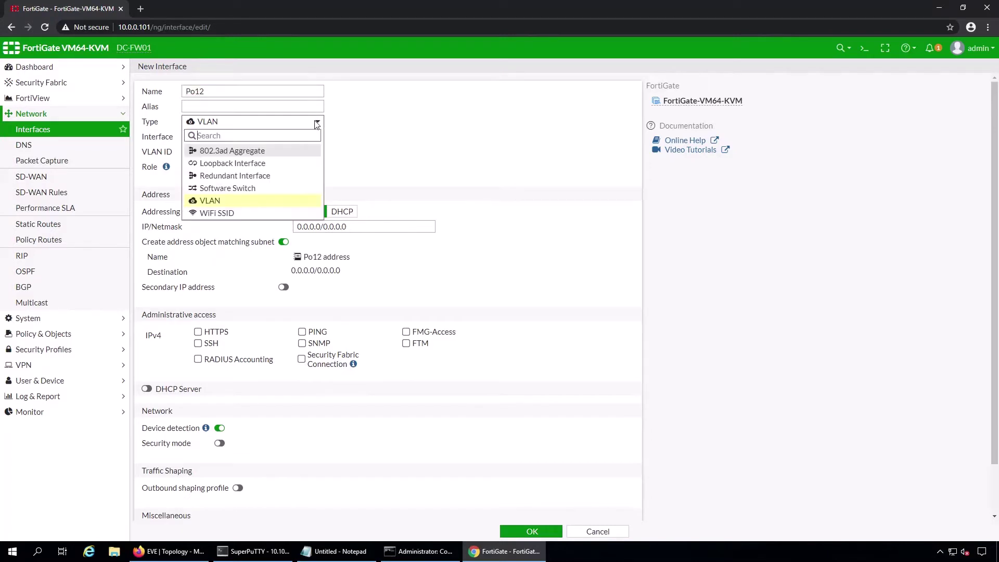
{"action": "left_click", "coordinate": [233, 149]}
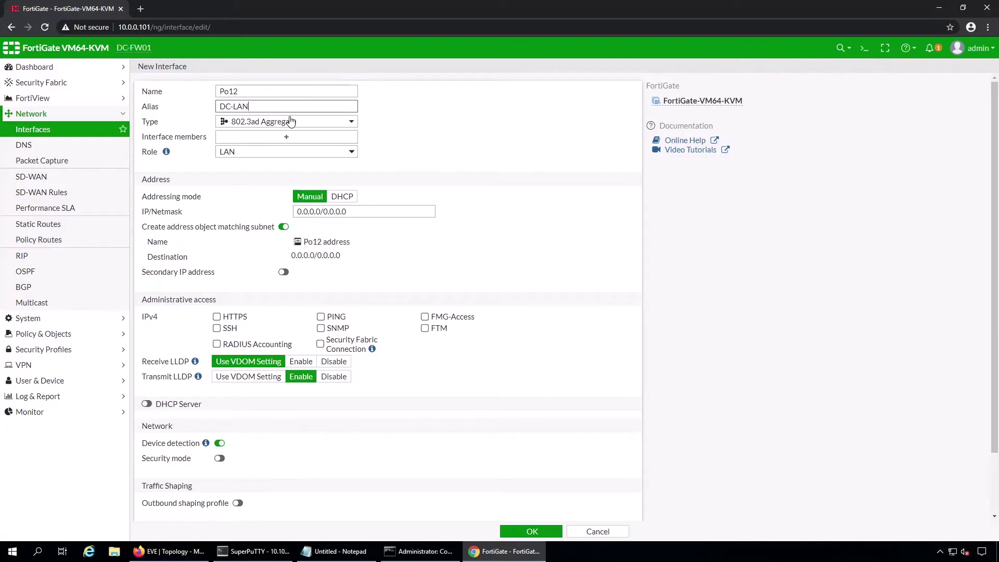
{"action": "left_click", "coordinate": [286, 137]}
{"action": "left_click", "coordinate": [527, 123]}
{"action": "left_click", "coordinate": [518, 130]}
{"action": "left_click", "coordinate": [563, 503]}
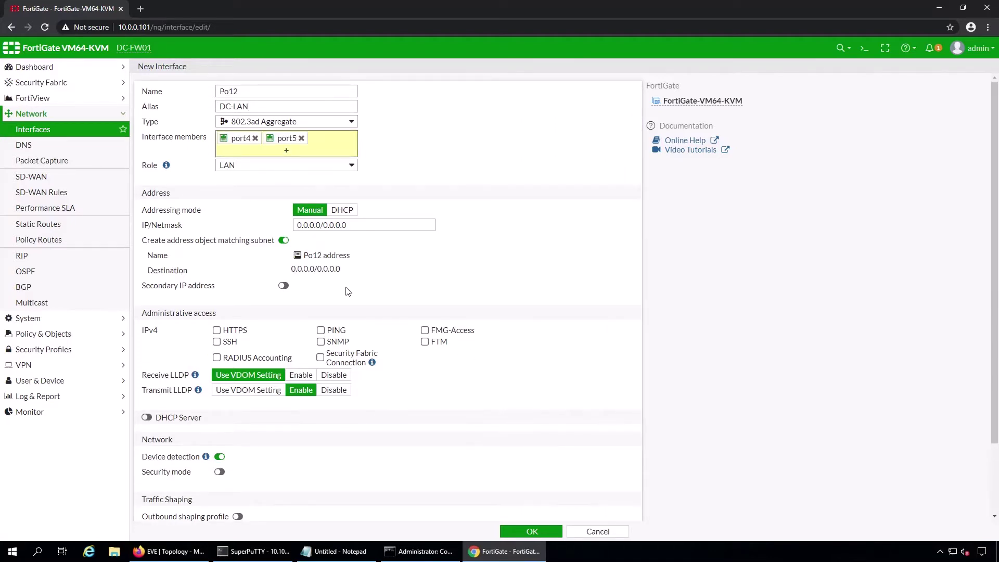
- Keep Po12's role LAN, comment 'To User Subnets', and save it
{"action": "scroll", "coordinate": [325, 317], "scroll_direction": "down", "scroll_amount": 3}
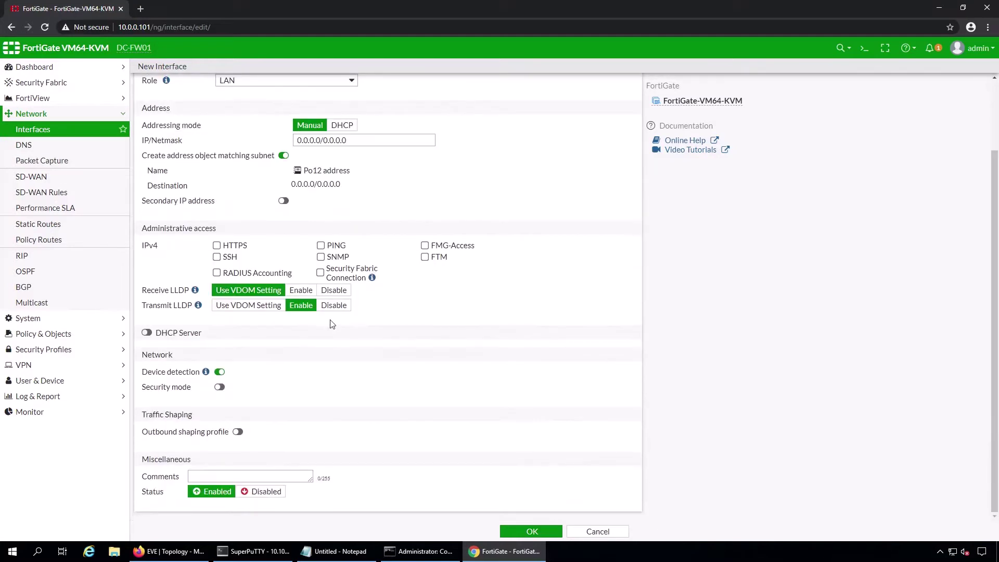
{"action": "left_click", "coordinate": [239, 476]}
{"action": "type", "text": "To User Subnets"}
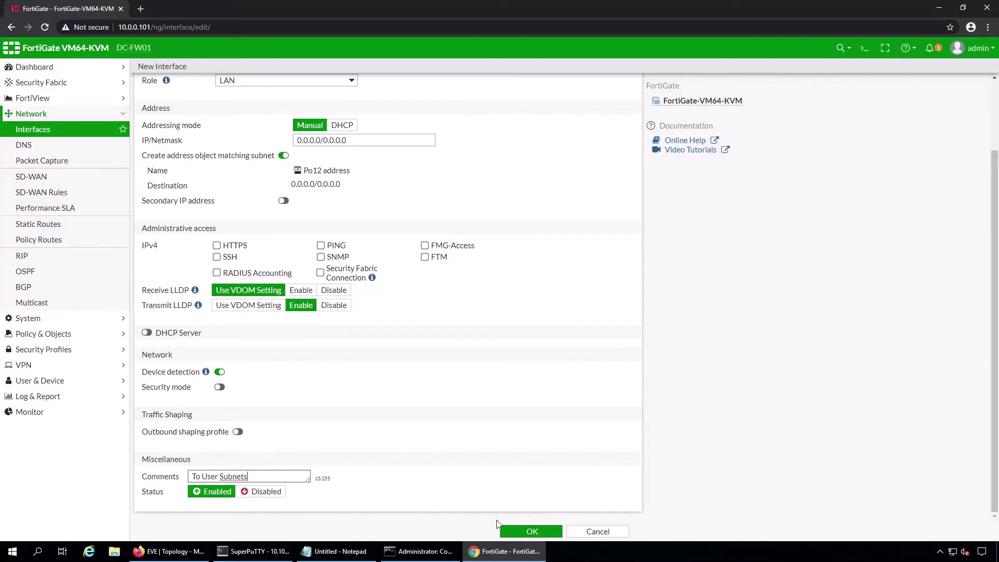
{"action": "left_click", "coordinate": [531, 530]}
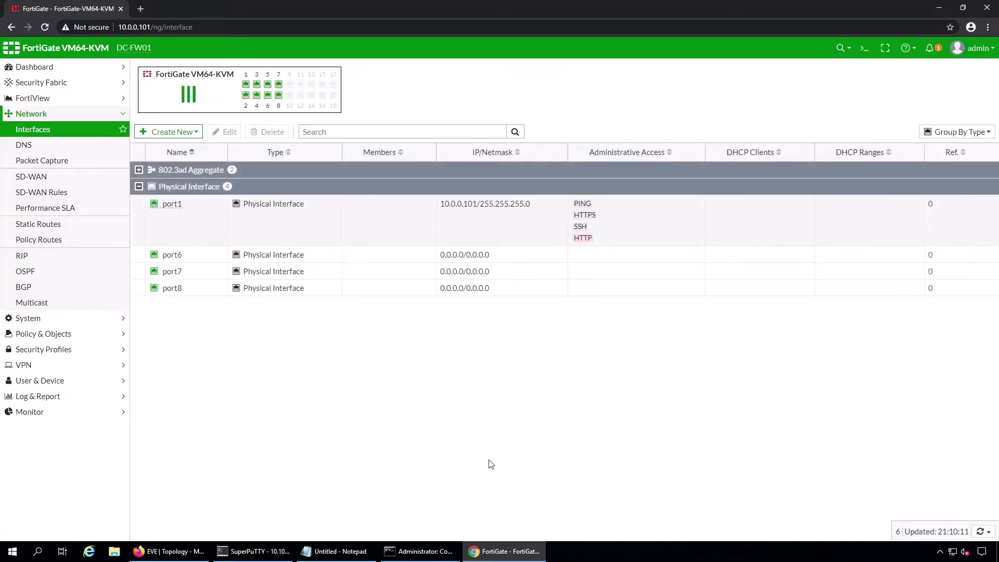
- With Po11/Po12 listed, SSH to 10.0.0.251 and log in to WAN-RT01 as admin
{"action": "left_click", "coordinate": [139, 170]}
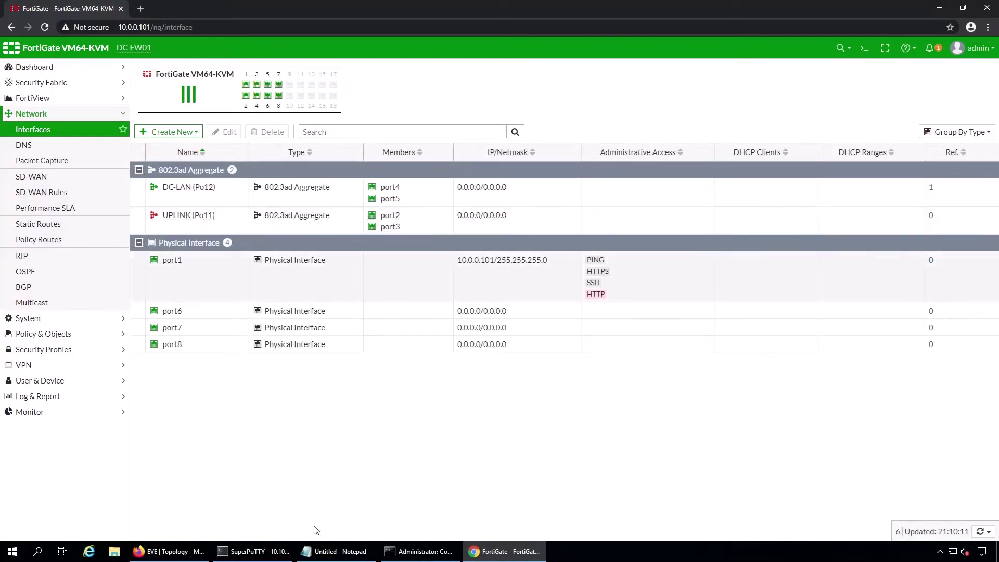
{"action": "left_click", "coordinate": [254, 551]}
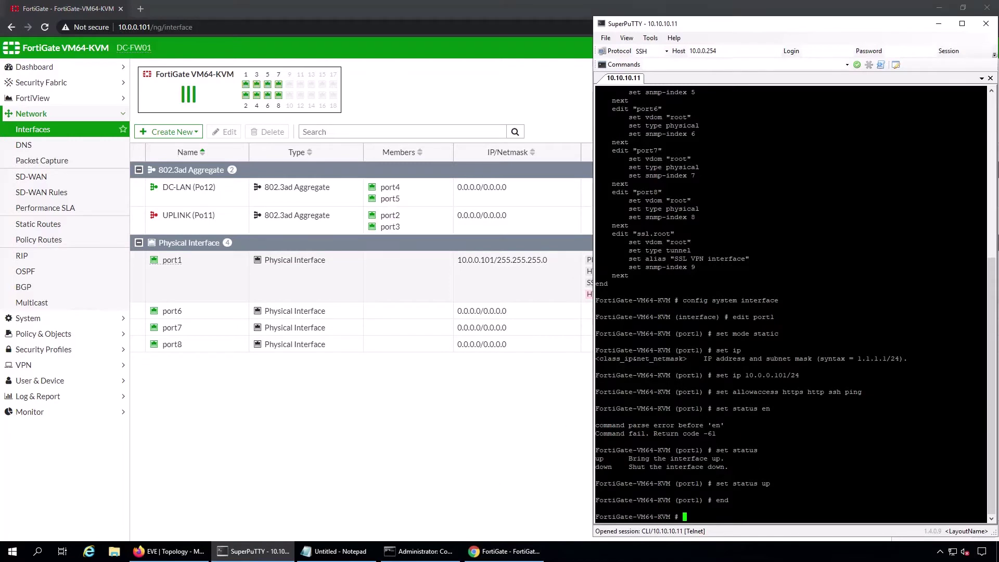
{"action": "left_click", "coordinate": [728, 55]}
{"action": "left_click", "coordinate": [730, 56]}
{"action": "left_click", "coordinate": [729, 57]}
{"action": "type", "text": "1"}
{"action": "key", "text": "Return"}
{"action": "type", "text": "admin"}
{"action": "key", "text": "Return"}
{"action": "key", "text": "Return"}
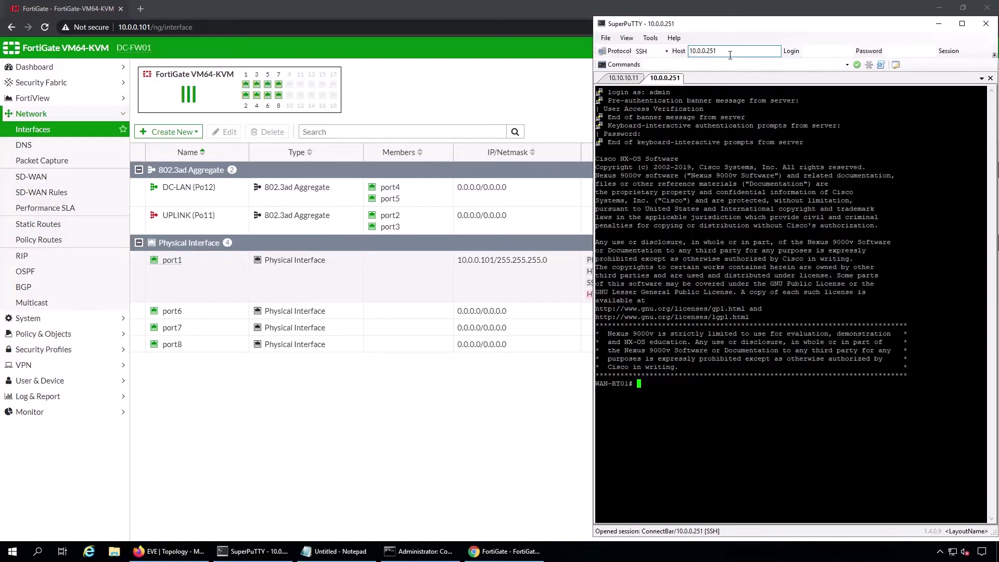
{"action": "left_click", "coordinate": [197, 550]}
{"action": "left_click", "coordinate": [255, 551]}
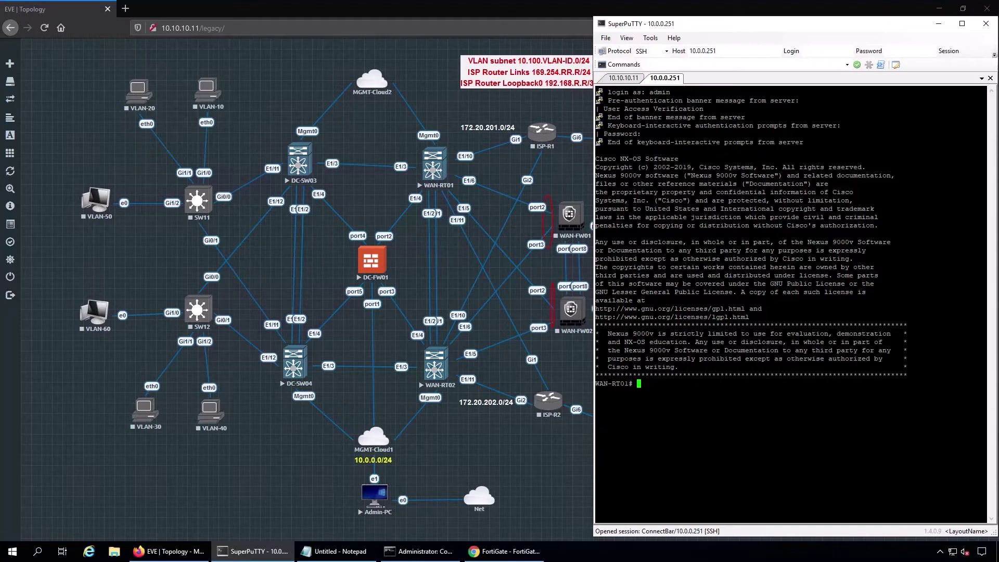
- Make e1/4 a switchport, no shut, and join channel-group 11 mode active
{"action": "type", "text": "config"}
{"action": "type", "text": "t"}
{"action": "key", "text": "Return"}
{"action": "type", "text": "ing"}
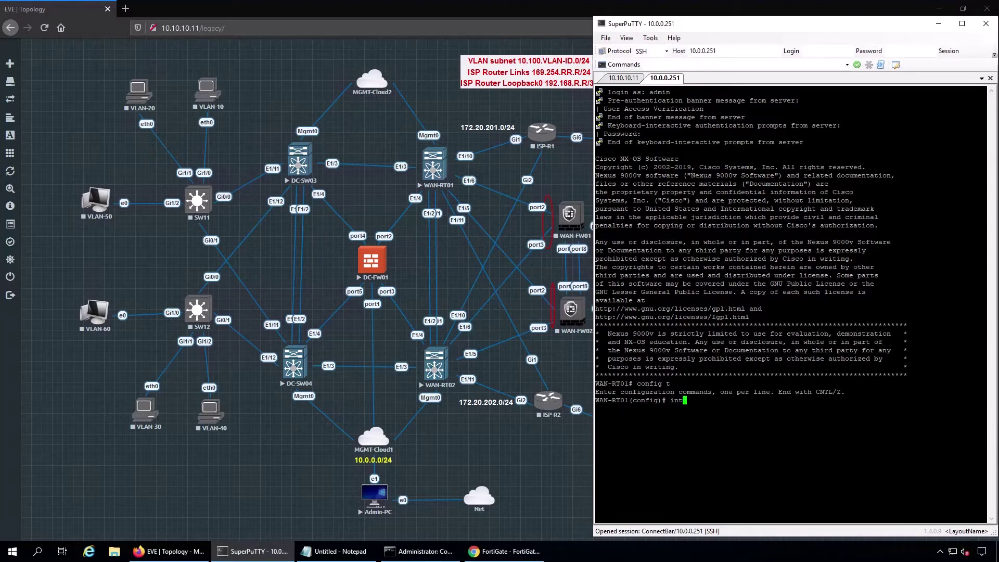
{"action": "type", "text": " e1/4"}
{"action": "key", "text": "Return"}
{"action": "type", "text": "switchport"}
{"action": "key", "text": "Return"}
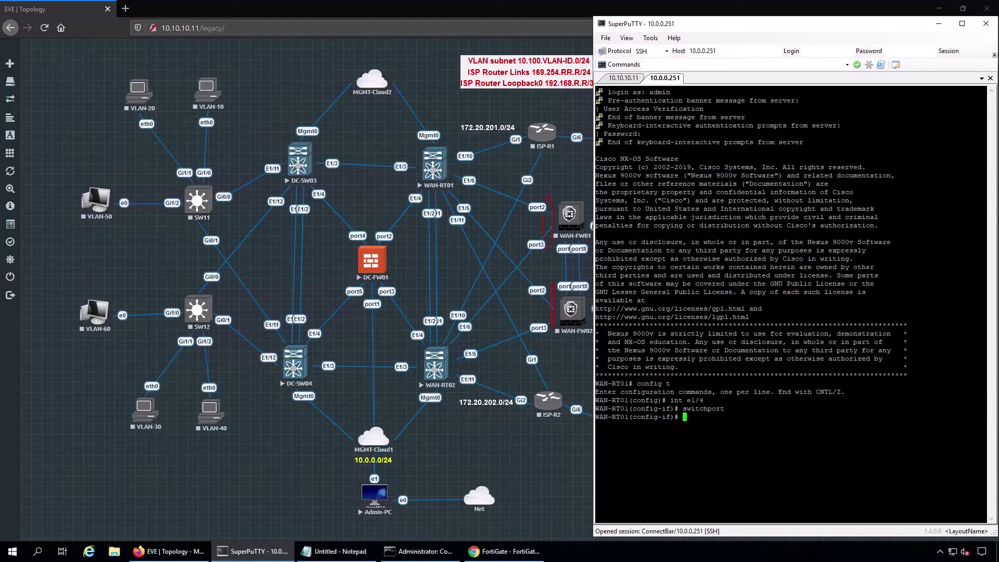
{"action": "type", "text": "no shut"}
{"action": "key", "text": "Return"}
{"action": "type", "text": "channel-group 11 mode active"}
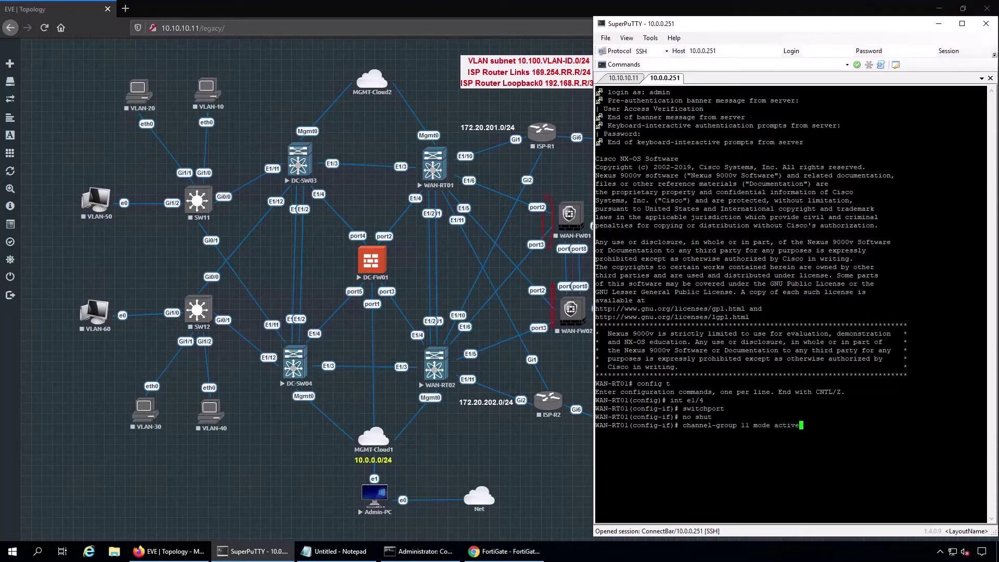
{"action": "key", "text": "Return"}
- Make port-channel 11 a switchport trunk with vpc, then exit configuration mode
{"action": "type", "text": "int po11"}
{"action": "key", "text": "Return"}
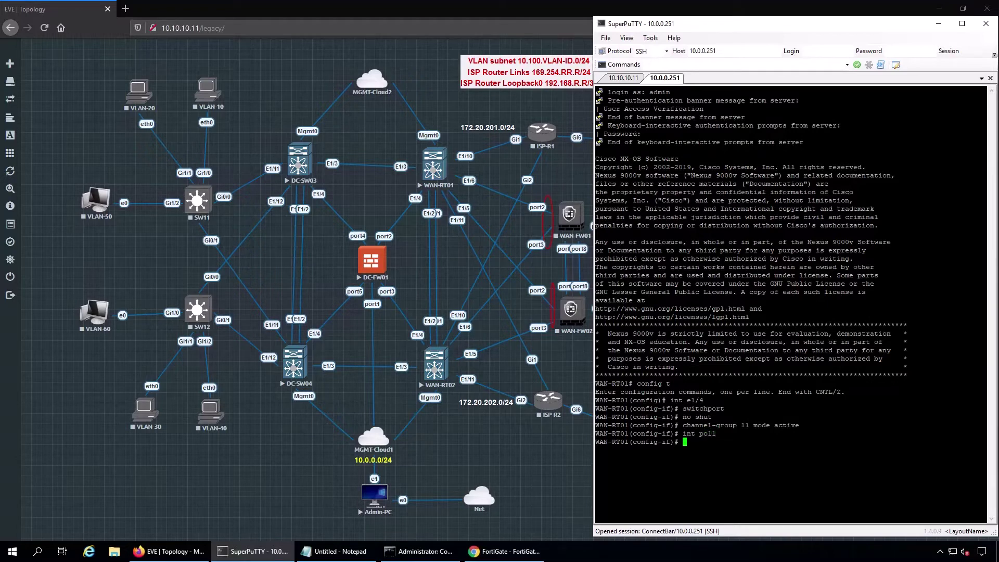
{"action": "type", "text": "switchport"}
{"action": "key", "text": "Return"}
{"action": "type", "text": "switchport mo"}
{"action": "key", "text": "Tab"}
{"action": "type", "text": "de trunk"}
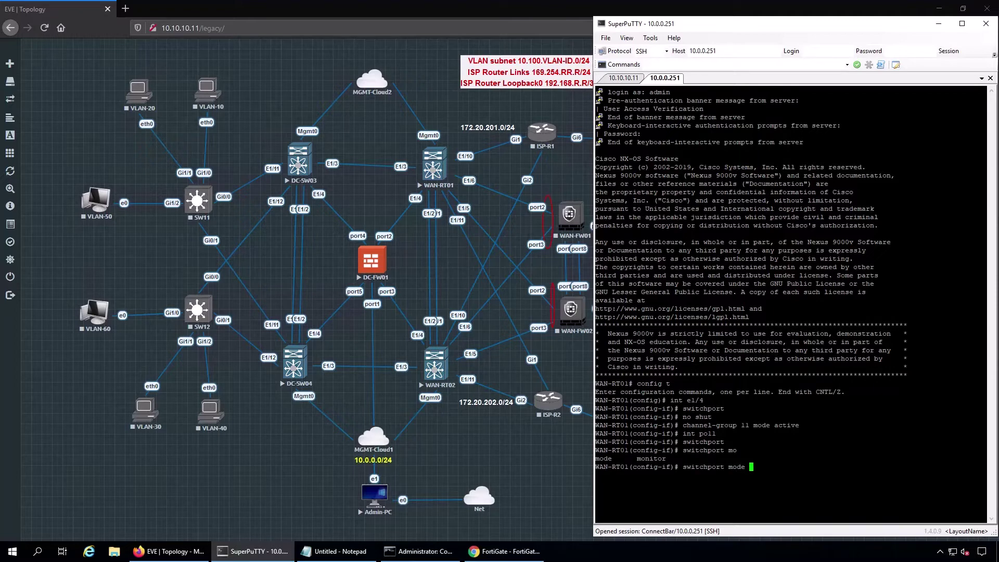
{"action": "key", "text": "Return"}
{"action": "type", "text": "vpc"}
{"action": "key", "text": "Return"}
{"action": "type", "text": "end"}
{"action": "key", "text": "Return"}
- Enter 'show cli history unformatted | last 12' at the WAN-RT01 prompt
{"action": "type", "text": "show "}
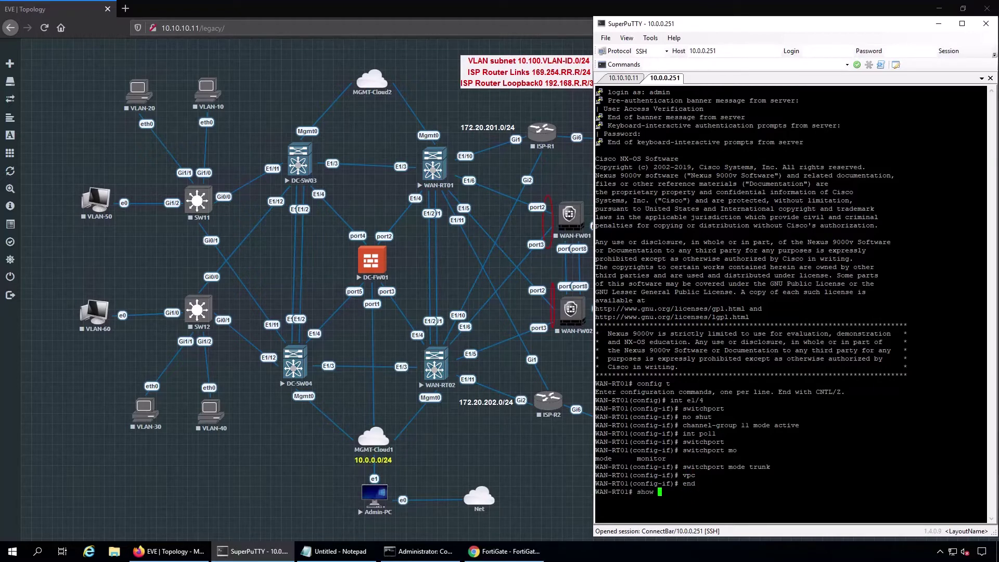
{"action": "type", "text": "cl"}
{"action": "key", "text": "Tab"}
{"action": "type", "text": "i"}
{"action": "key", "text": "Tab"}
{"action": "type", "text": "history "}
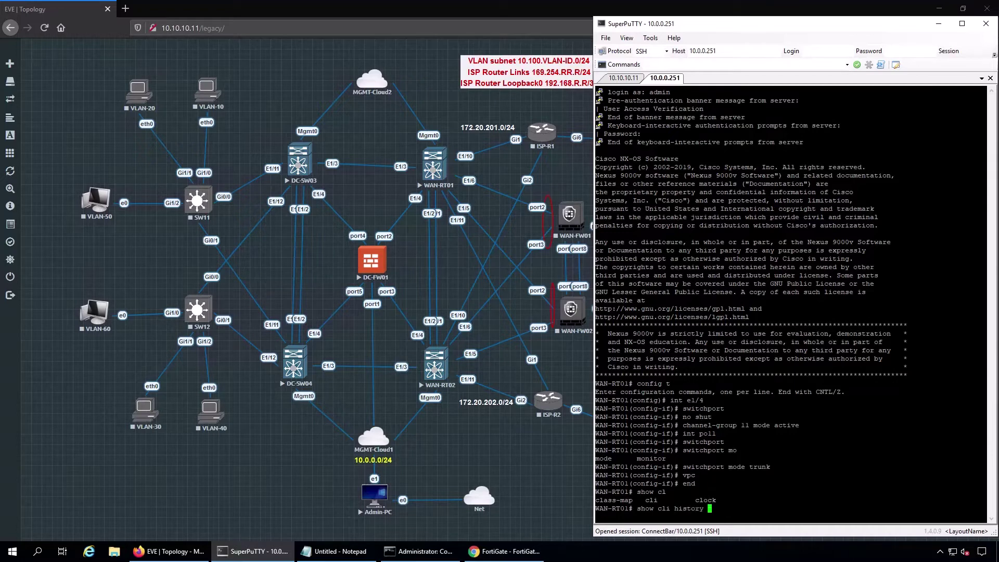
{"action": "type", "text": "unformatted | last 12"}
- Run the history command and paste the config t through end block into Notepad
{"action": "key", "text": "Return"}
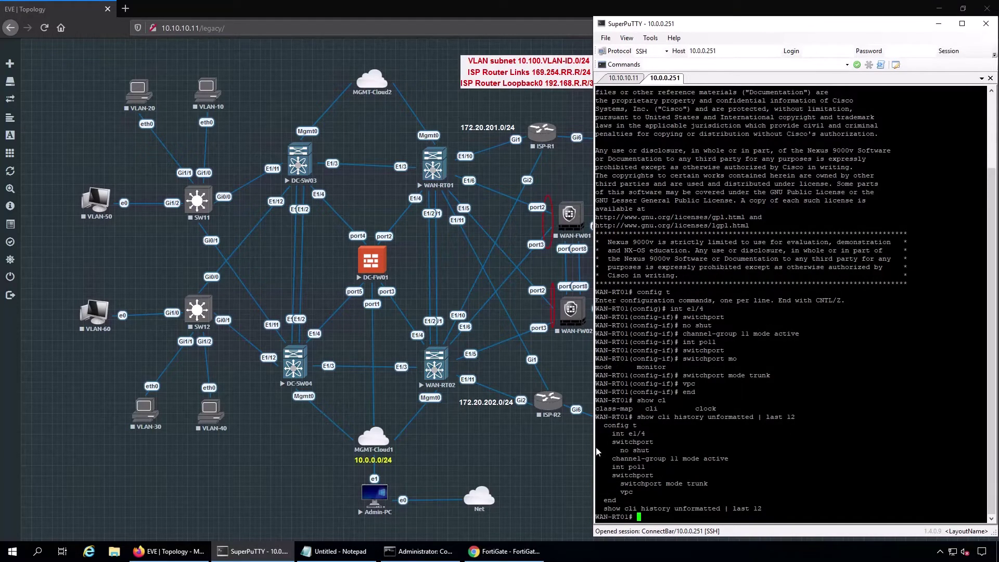
{"action": "left_click_drag", "start_coordinate": [596, 425], "coordinate": [660, 501]}
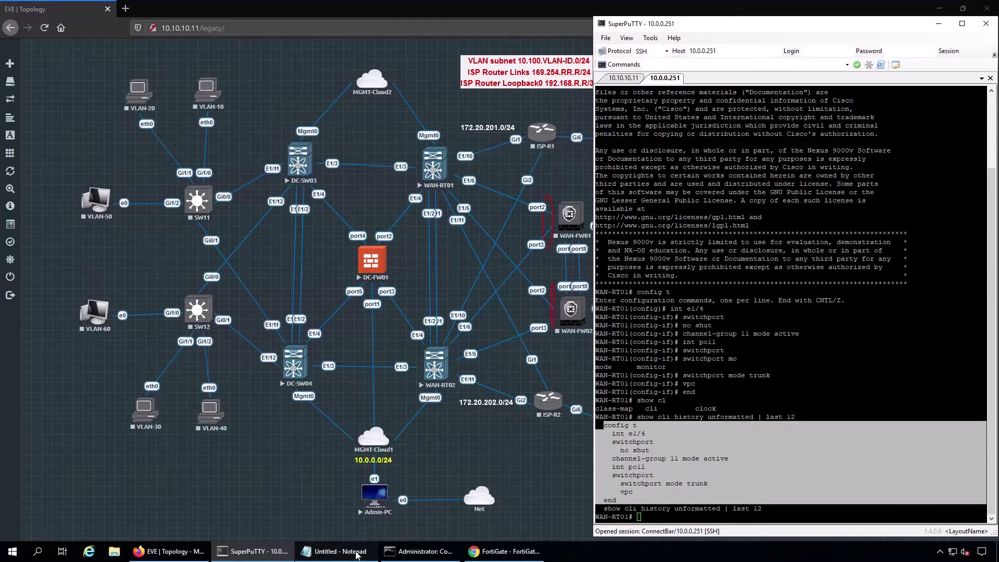
{"action": "left_click", "coordinate": [338, 551]}
{"action": "type", "text": "config t     int e1/4     switchport       no shut     channel-group 11 mode active     int po11     switchport       switchport mode trunk       vpc   end"}
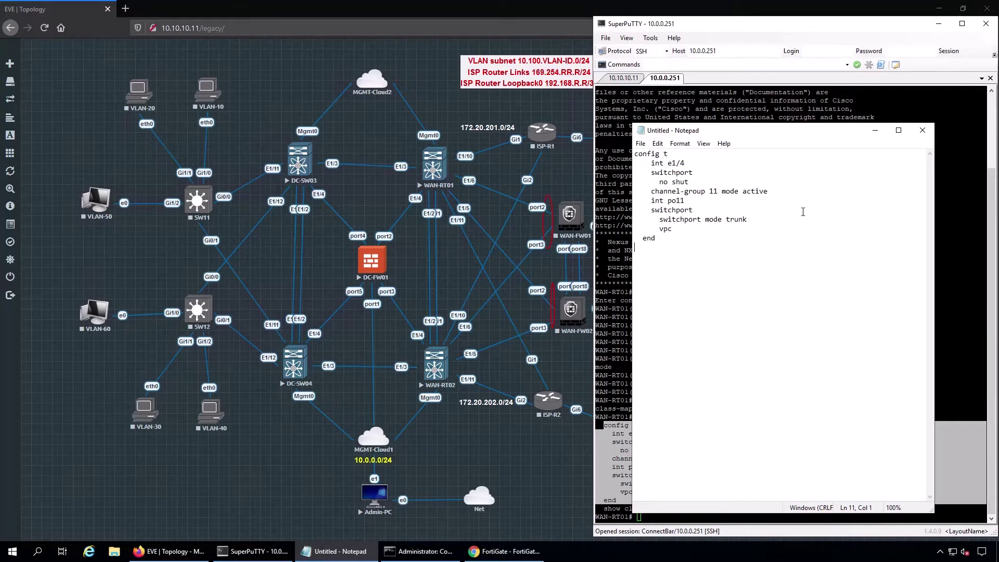
- Minimize Notepad and edit SuperPuTTY's host address to 10.0.0.252
{"action": "left_click", "coordinate": [875, 130]}
{"action": "left_click", "coordinate": [737, 53]}
{"action": "left_click", "coordinate": [737, 52]}
- Connect to WAN-RT02 at 10.0.0.252, log in as admin, and paste the channel-group 11 config
{"action": "key", "text": "BackSpace"}
{"action": "type", "text": "2"}
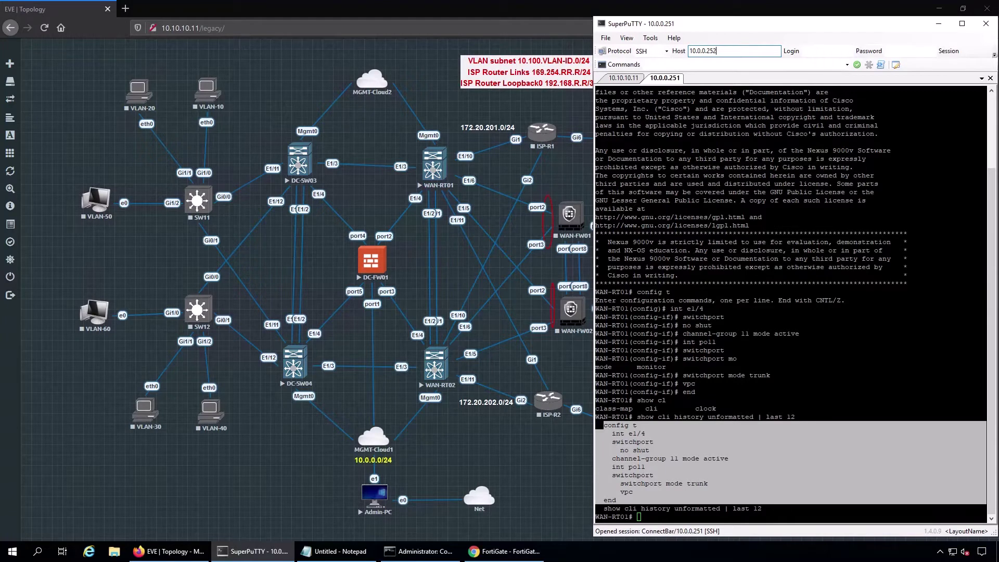
{"action": "key", "text": "Return"}
{"action": "type", "text": "admin"}
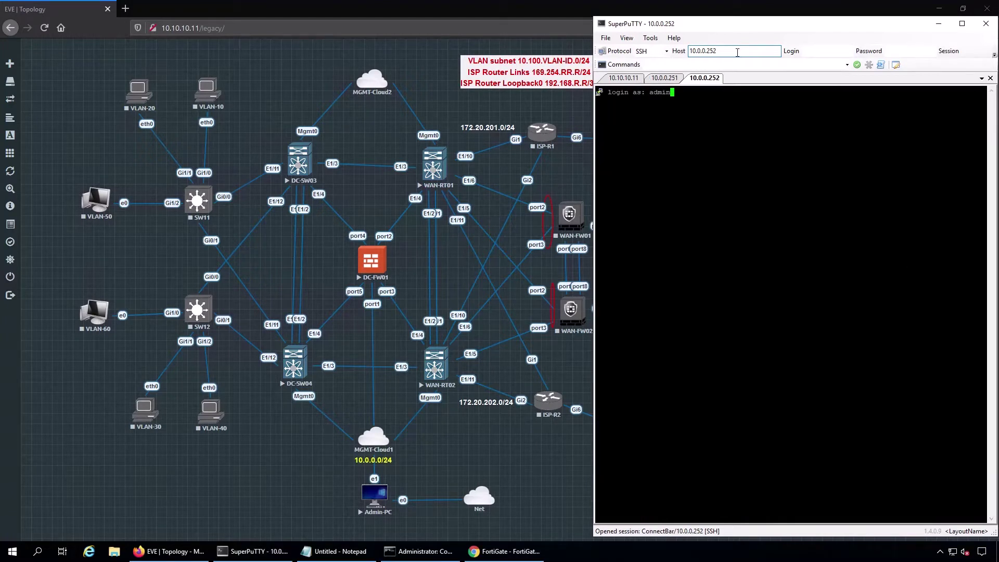
{"action": "key", "text": "Return"}
{"action": "type", "text": "admin"}
{"action": "key", "text": "Return"}
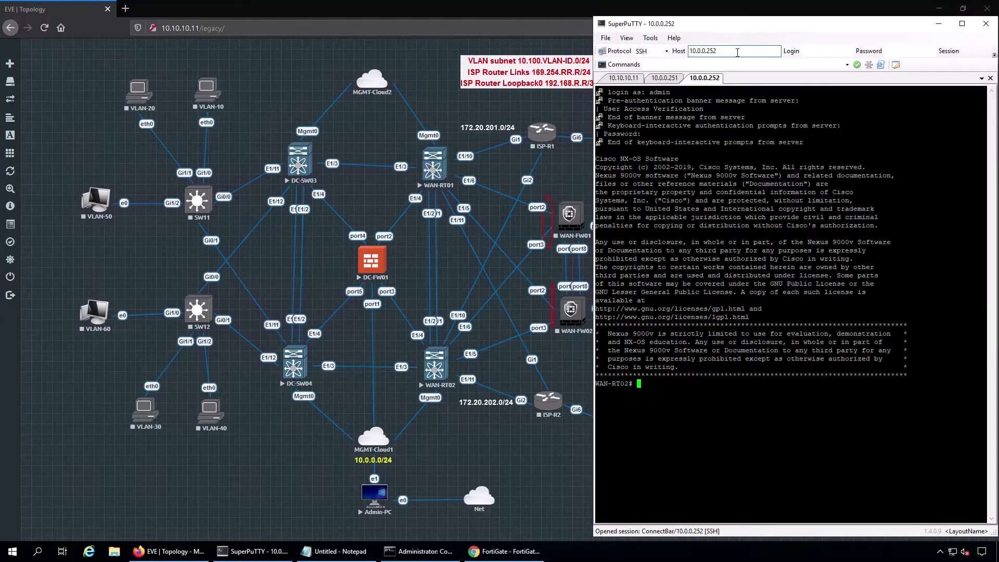
{"action": "right_click", "coordinate": [780, 443]}
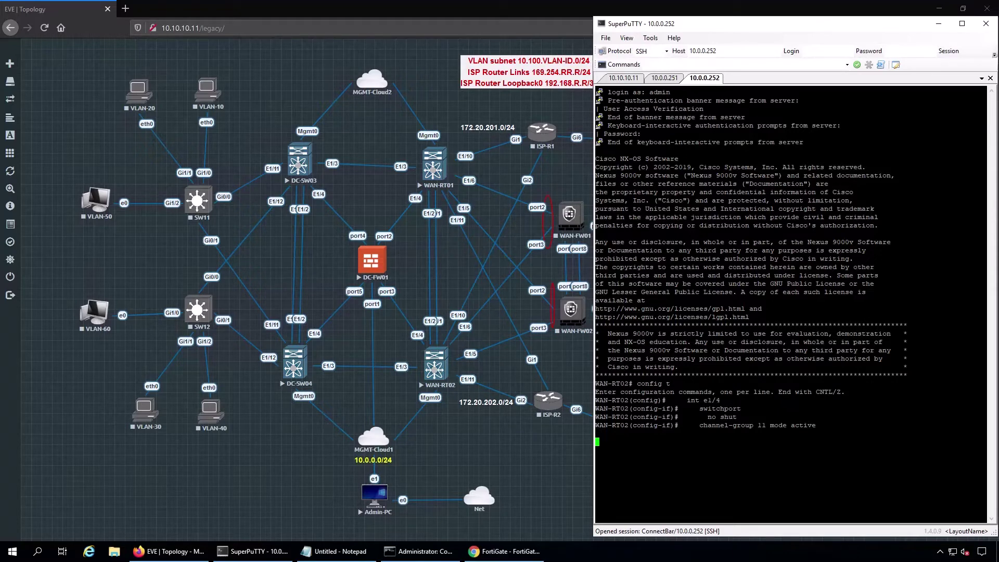
- Run show port-channel summary on WAN-RT01 to confirm Po11 is up with Eth1/4
{"action": "left_click", "coordinate": [665, 78]}
{"action": "type", "text": "show po"}
{"action": "key", "text": "Tab"}
{"action": "type", "text": "r"}
{"action": "key", "text": "Tab"}
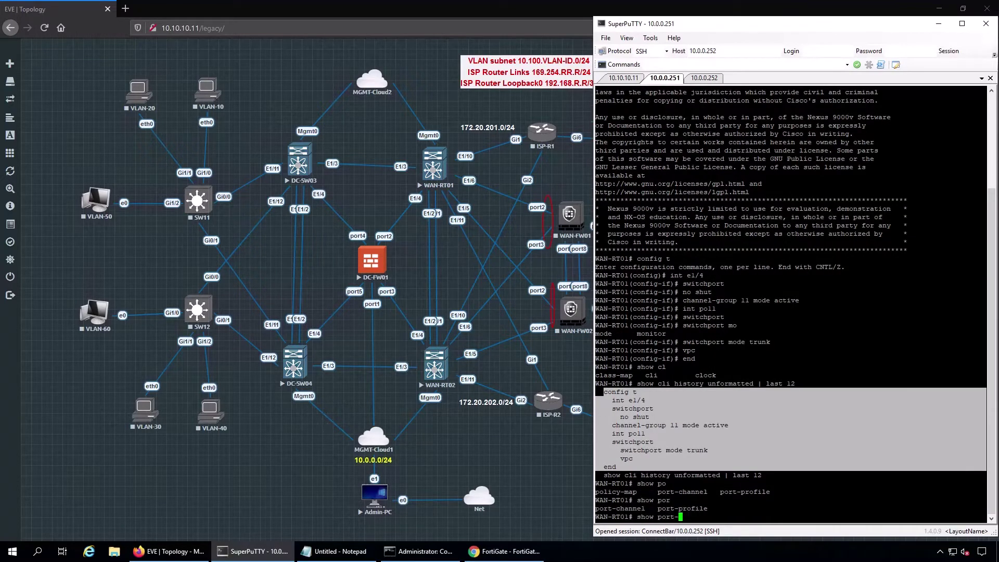
{"action": "type", "text": "channel"}
{"action": "key", "text": "Return"}
{"action": "key", "text": "Up"}
{"action": "type", "text": "summary"}
{"action": "key", "text": "Return"}
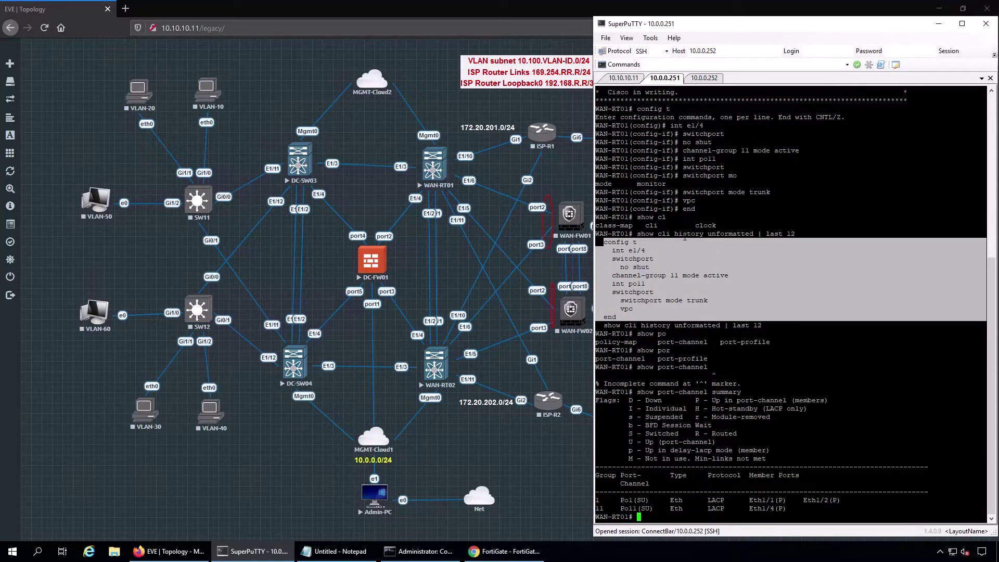
- Run sh port-channel summary on WAN-RT02, which shows Po11 down
{"action": "left_click", "coordinate": [698, 79]}
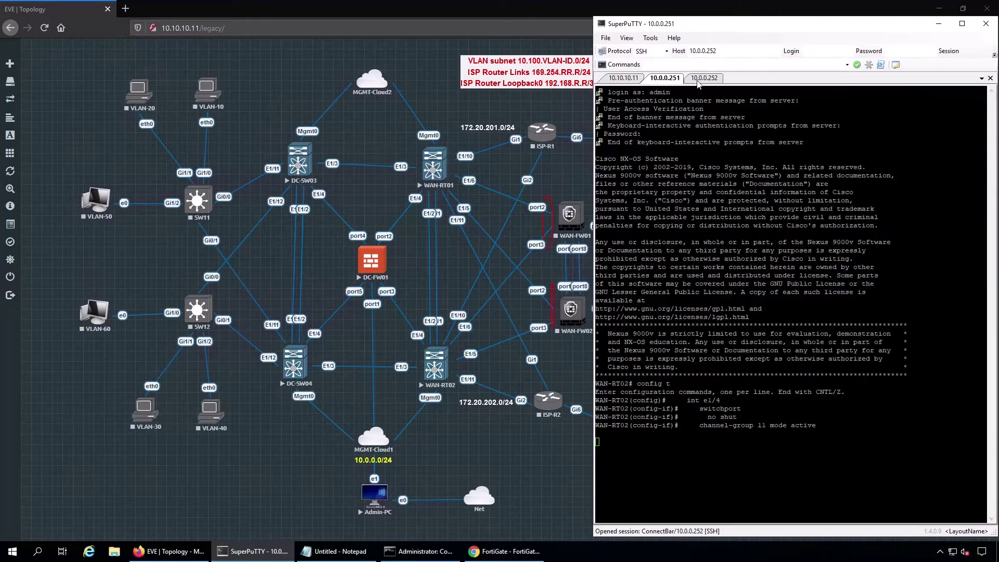
{"action": "type", "text": "sh port-channel summary"}
{"action": "key", "text": "Return"}
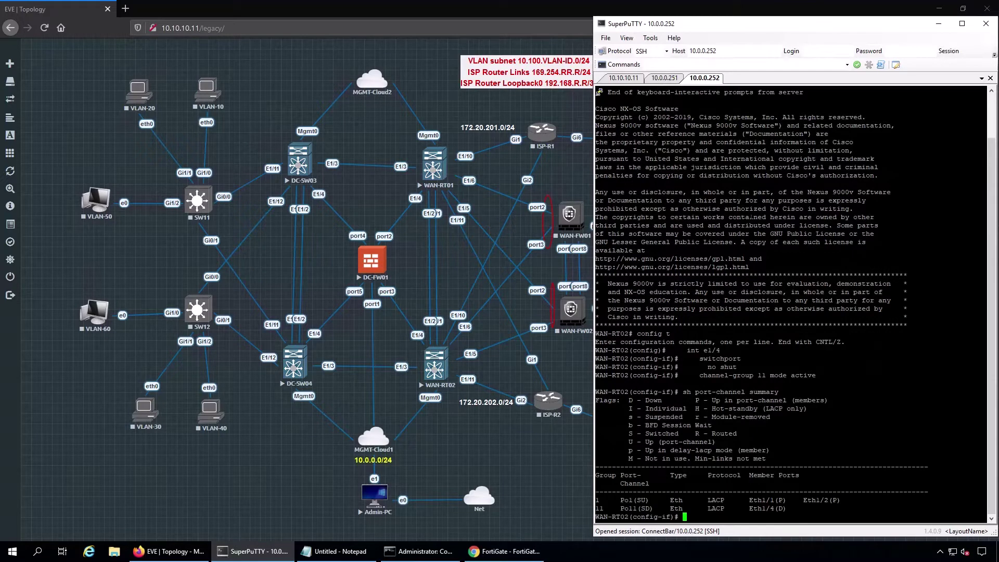
- Apply the int e1/4 switchport lines from Notepad to WAN-RT02 and run no shut
{"action": "left_click", "coordinate": [338, 551]}
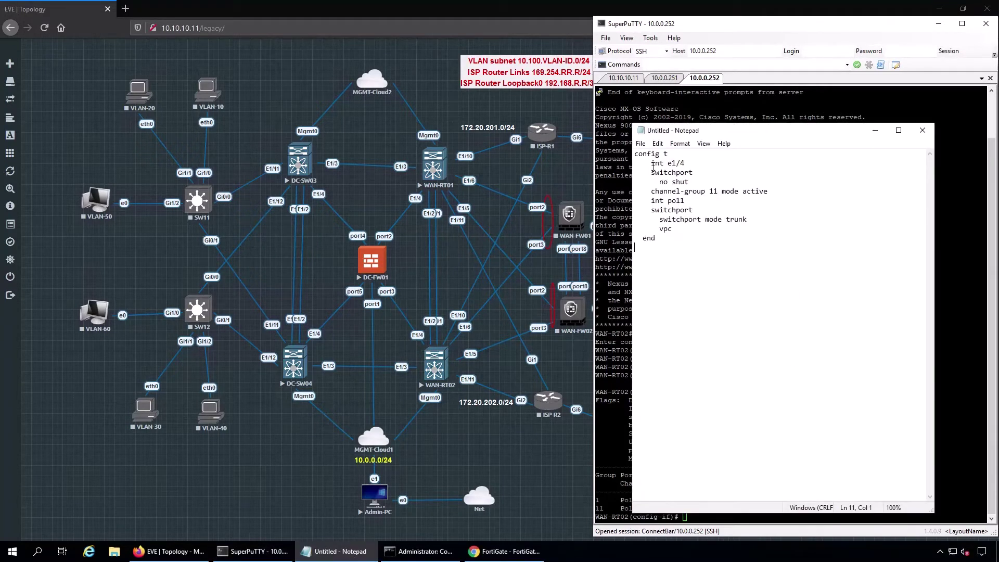
{"action": "left_click_drag", "start_coordinate": [638, 161], "coordinate": [704, 184]}
{"action": "right_click", "coordinate": [675, 181]}
{"action": "left_click", "coordinate": [689, 208]}
{"action": "right_click", "coordinate": [612, 364]}
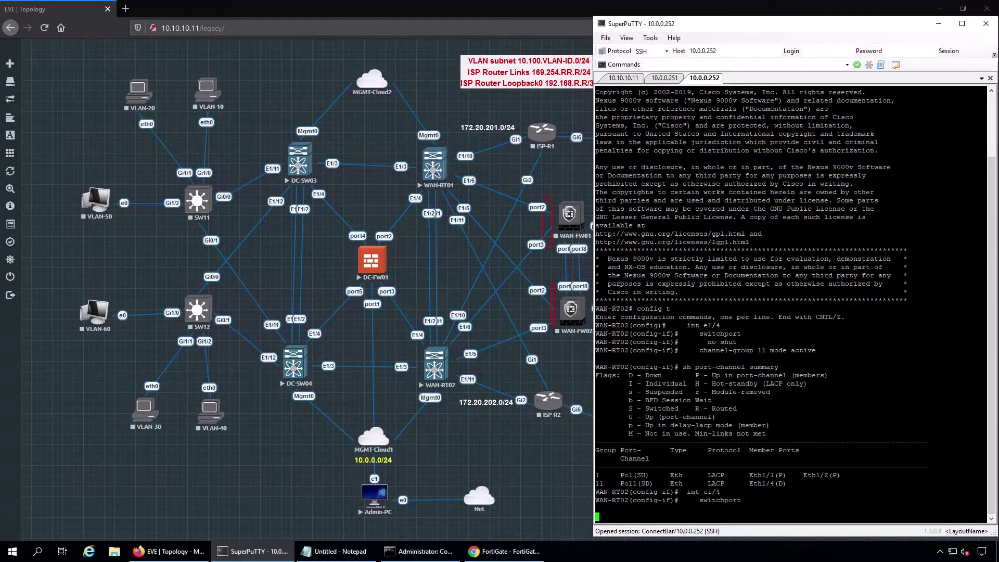
{"action": "type", "text": "no shut"}
{"action": "key", "text": "Return"}
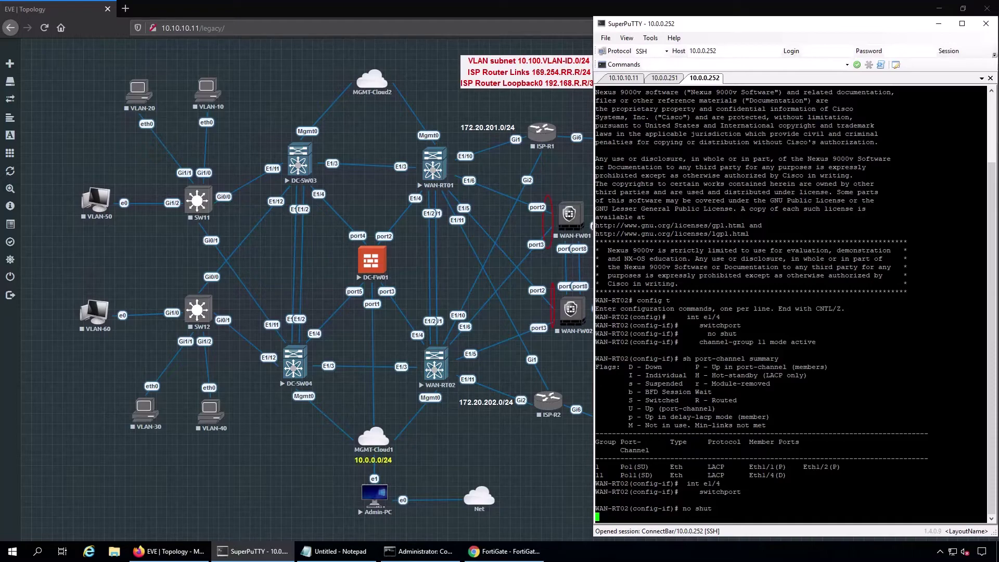
{"action": "left_click", "coordinate": [504, 551]}
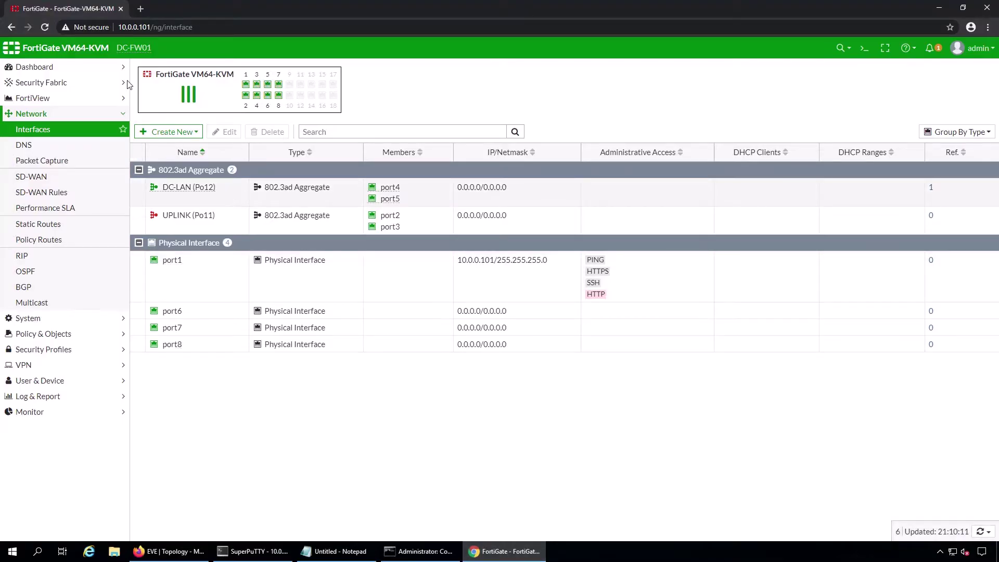
- Reload DC-FW01's Interfaces page to see UPLINK (Po11) up and DC-LAN (Po12) down
{"action": "left_click", "coordinate": [45, 27]}
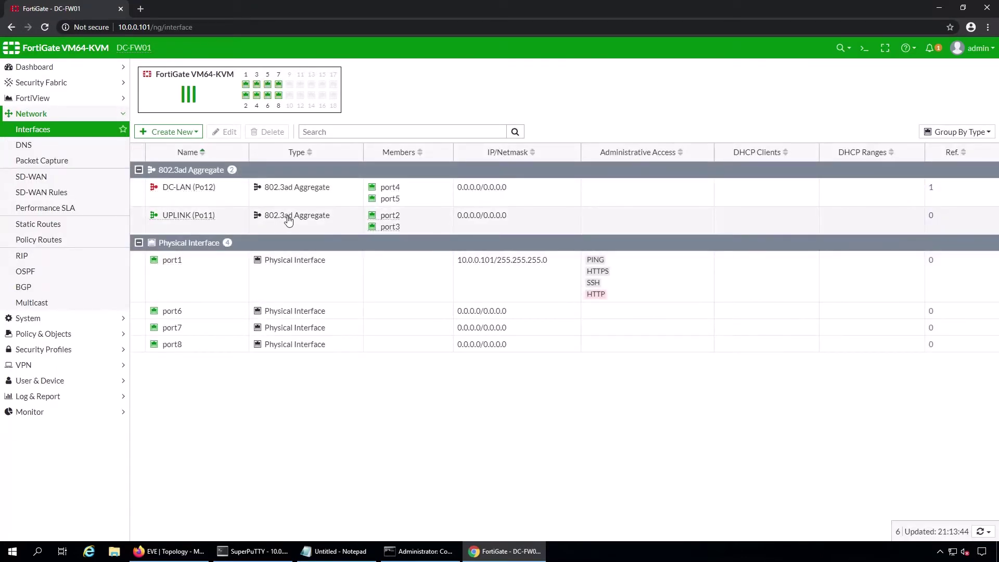
{"action": "left_click", "coordinate": [255, 551]}
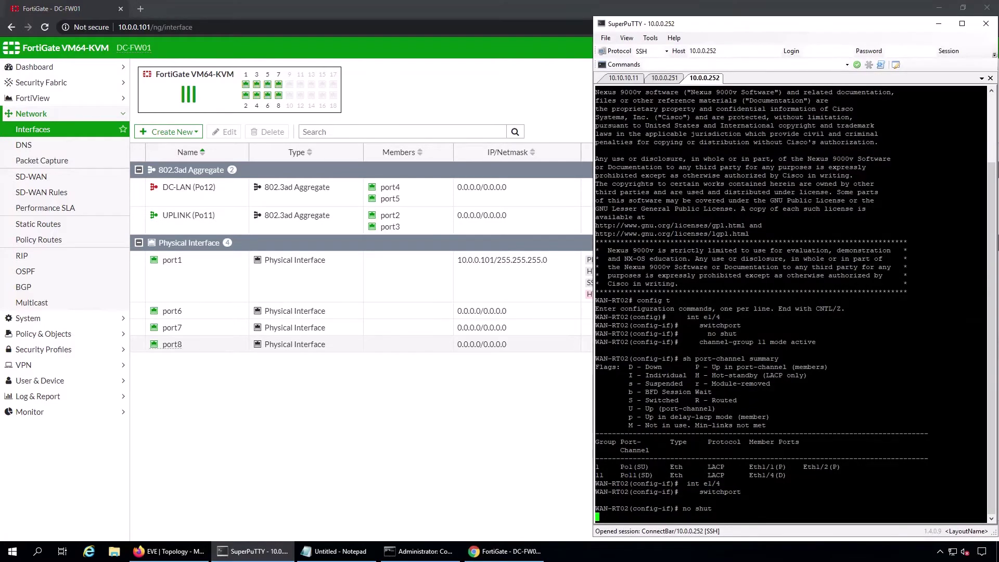
- Check the port-channel summary, then enable WAN-RT02's e1/4 in channel-group 11 mode active
{"action": "key", "text": "Return"}
{"action": "type", "text": "show "}
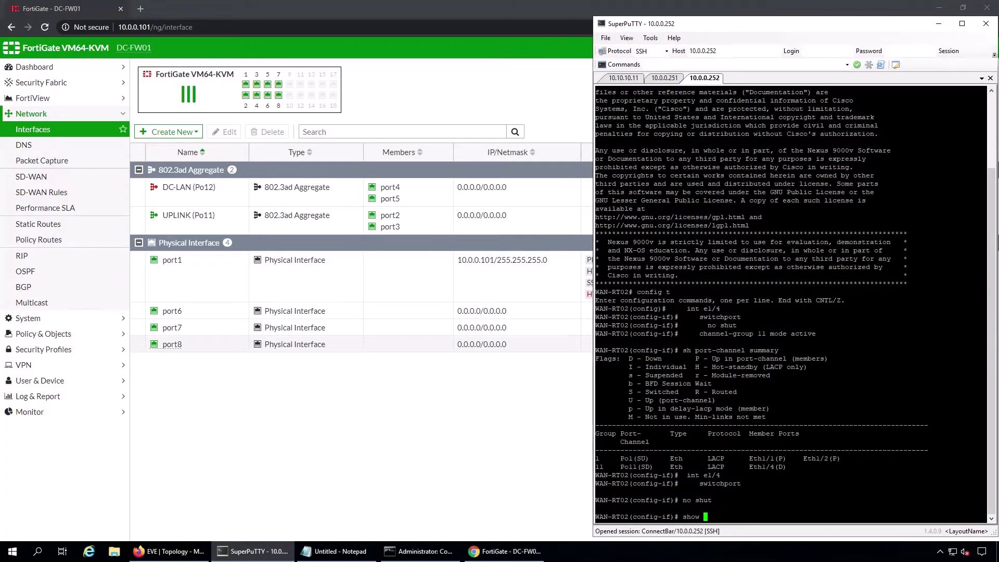
{"action": "type", "text": "port-ch suj"}
{"action": "key", "text": "Return"}
{"action": "type", "text": "int e1/4"}
{"action": "key", "text": "Return"}
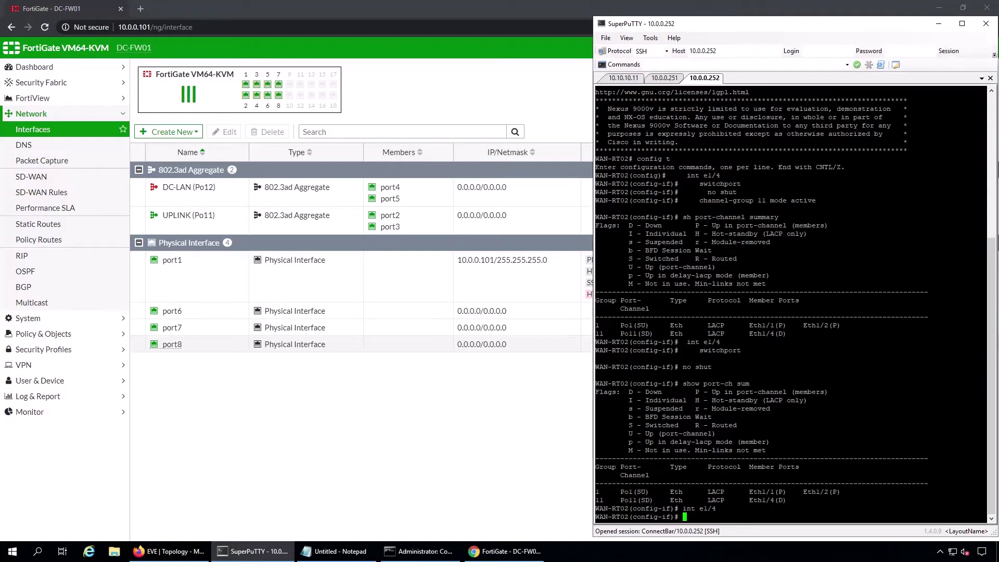
{"action": "type", "text": "no shut"}
{"action": "key", "text": "Return"}
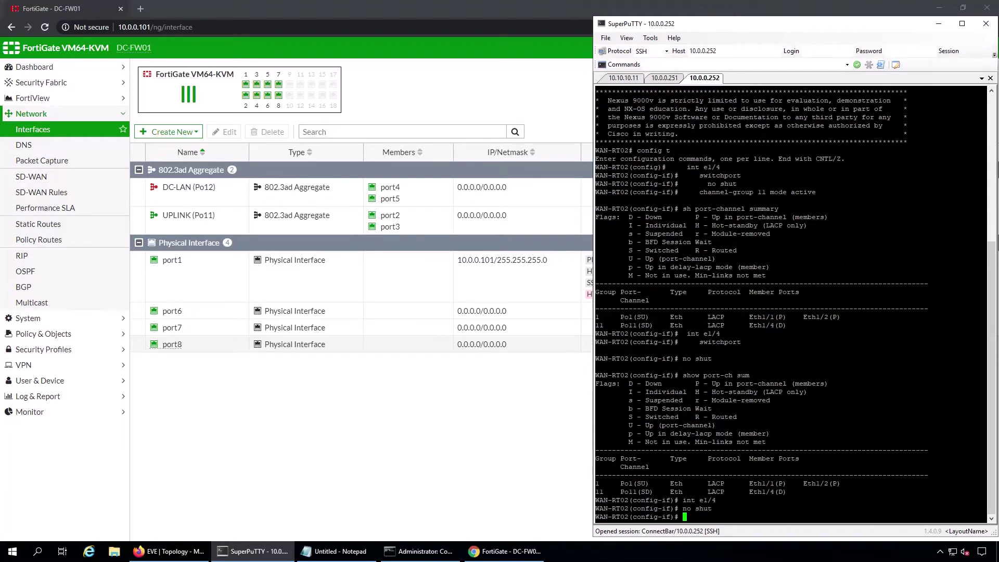
{"action": "type", "text": "channel-group 11 mode active"}
{"action": "key", "text": "Return"}
- Make port-channel 11 a vPC switchport trunk and exit configuration mode
{"action": "type", "text": "int po11"}
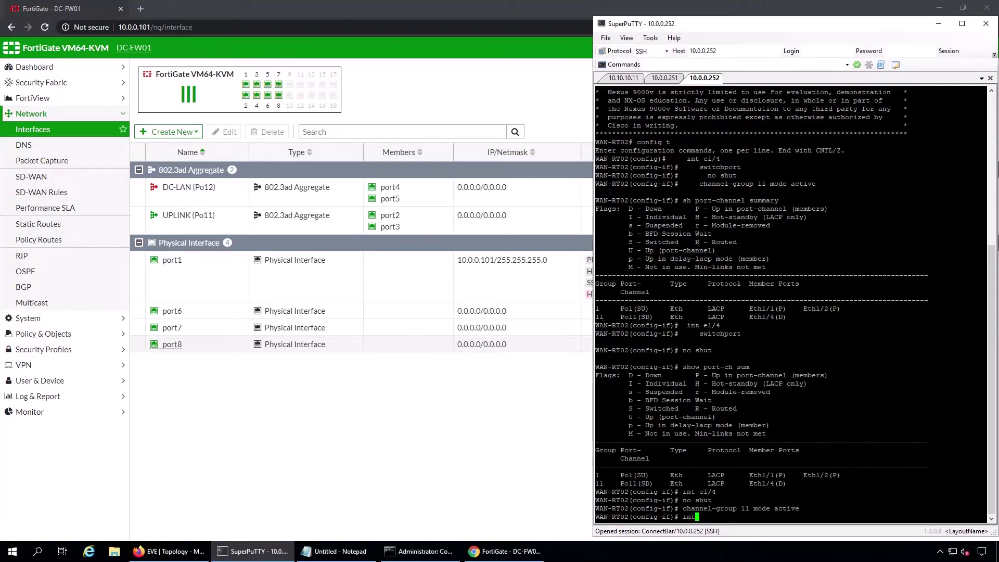
{"action": "key", "text": "Return"}
{"action": "type", "text": "switchport"}
{"action": "key", "text": "Return"}
{"action": "type", "text": "sw"}
{"action": "key", "text": "Tab"}
{"action": "type", "text": "mode trunk"}
{"action": "key", "text": "Return"}
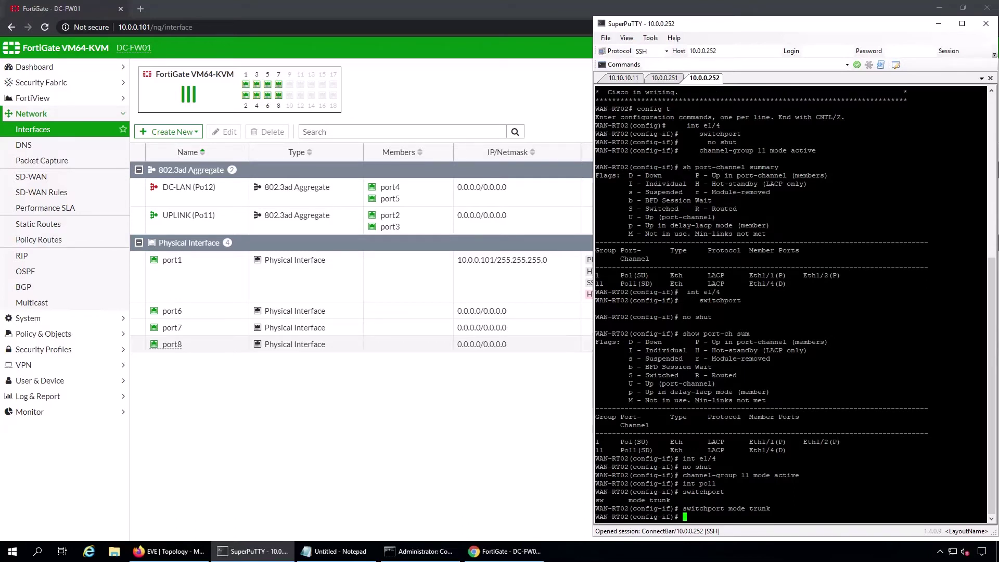
{"action": "left_click", "coordinate": [314, 554]}
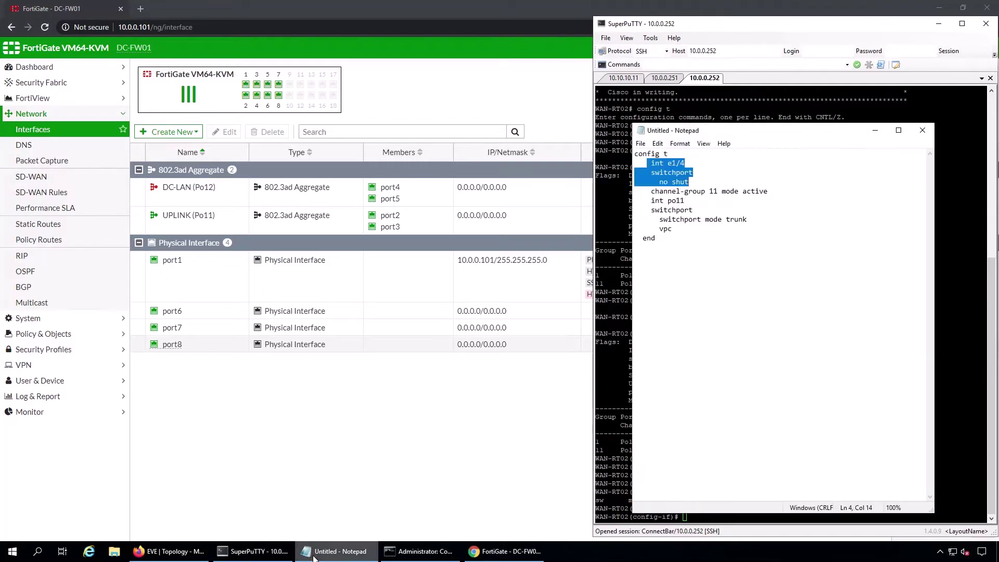
{"action": "left_click", "coordinate": [313, 554]}
{"action": "type", "text": "vpc"}
{"action": "key", "text": "Return"}
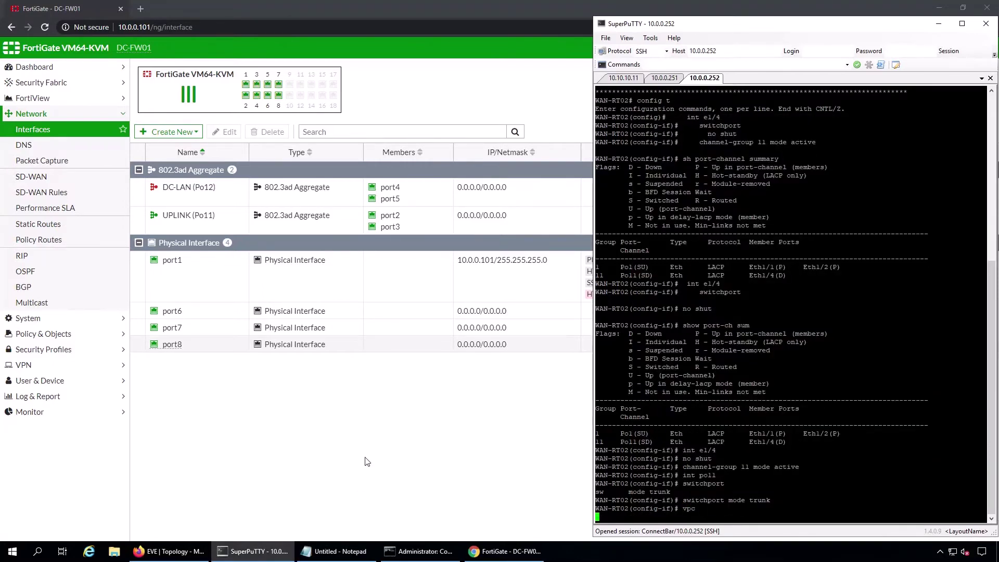
{"action": "type", "text": "end"}
{"action": "key", "text": "Return"}
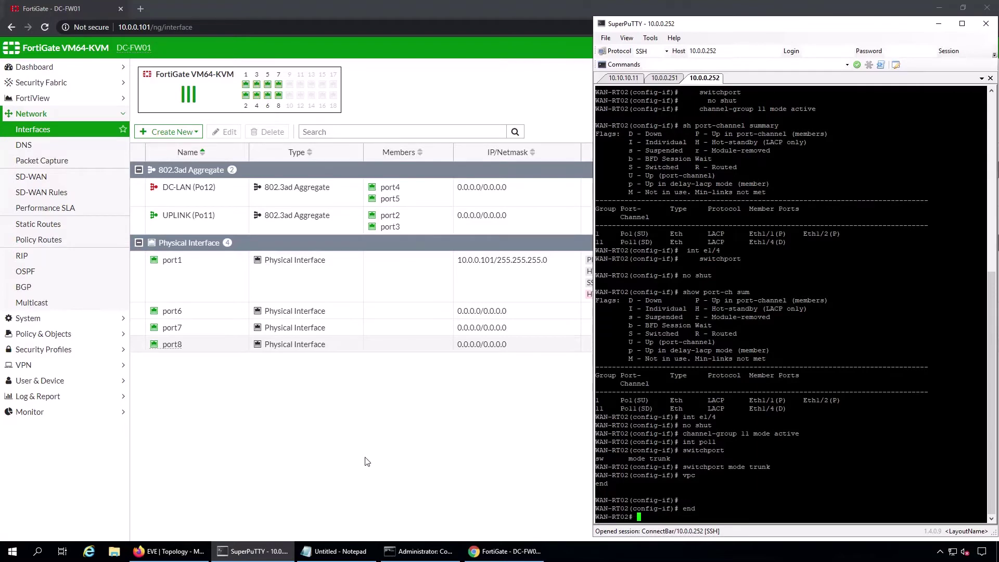
- Open an SSH session to DC-SW03 at 10.0.0.253 with the admin login
{"action": "left_click", "coordinate": [733, 54]}
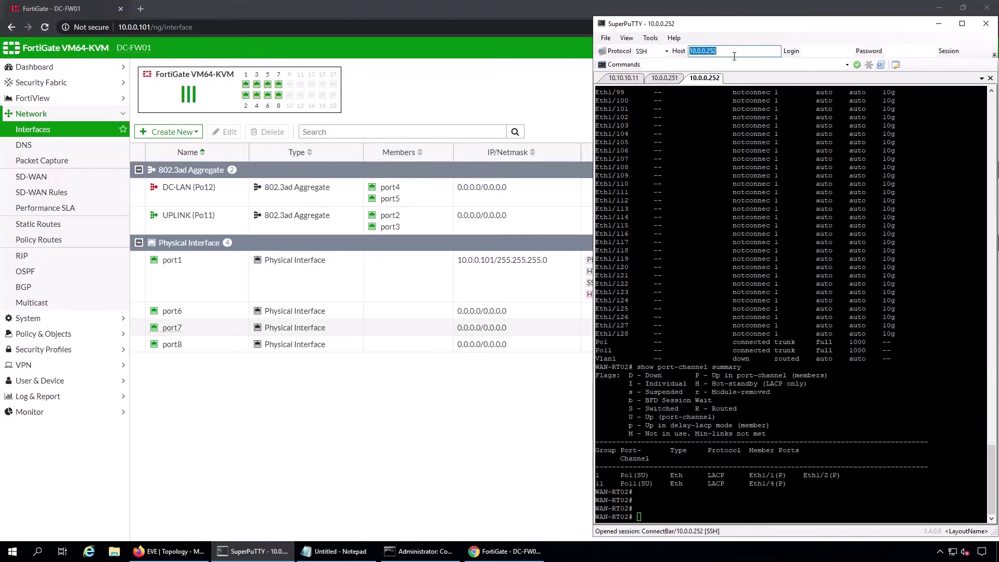
{"action": "key", "text": "End"}
{"action": "key", "text": "BackSpace"}
{"action": "type", "text": "3"}
{"action": "key", "text": "Return"}
{"action": "type", "text": "admin"}
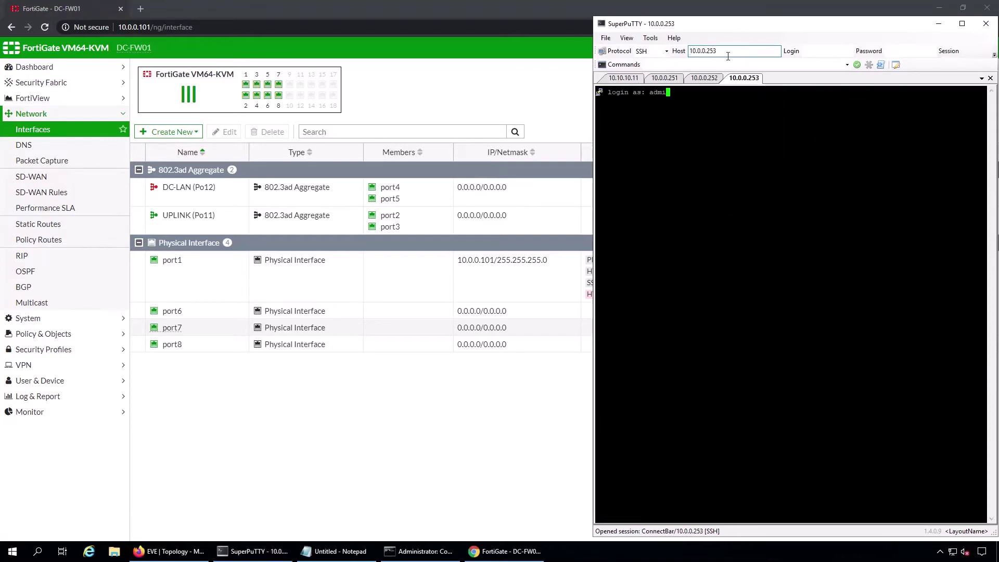
{"action": "key", "text": "Return"}
- Finish the DC-SW03 login and log in to DC-SW04 at 10.0.0.254 as admin
{"action": "key", "text": "Return"}
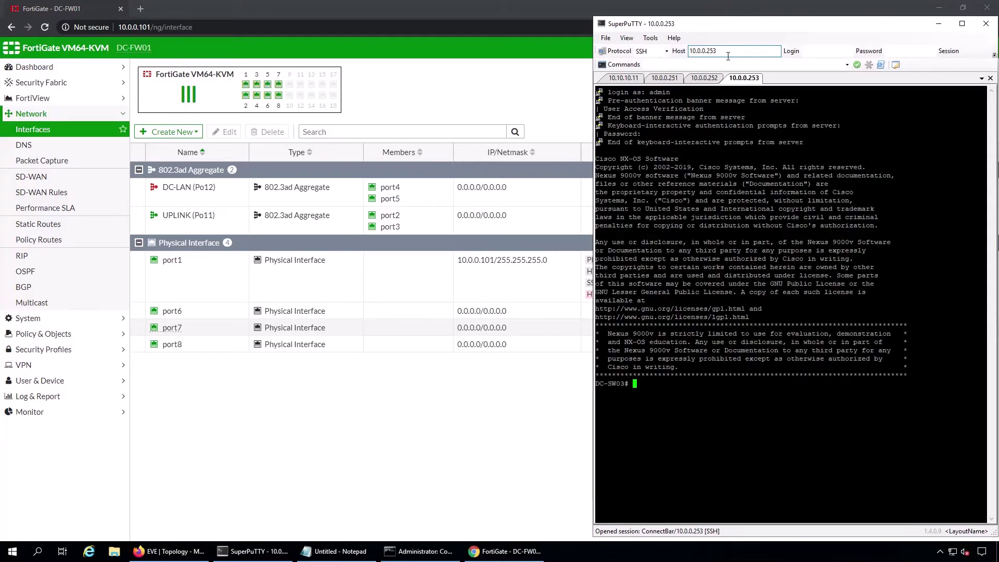
{"action": "left_click", "coordinate": [759, 55]}
{"action": "key", "text": "End"}
{"action": "key", "text": "BackSpace"}
{"action": "type", "text": "4"}
{"action": "key", "text": "Return"}
{"action": "type", "text": "admin"}
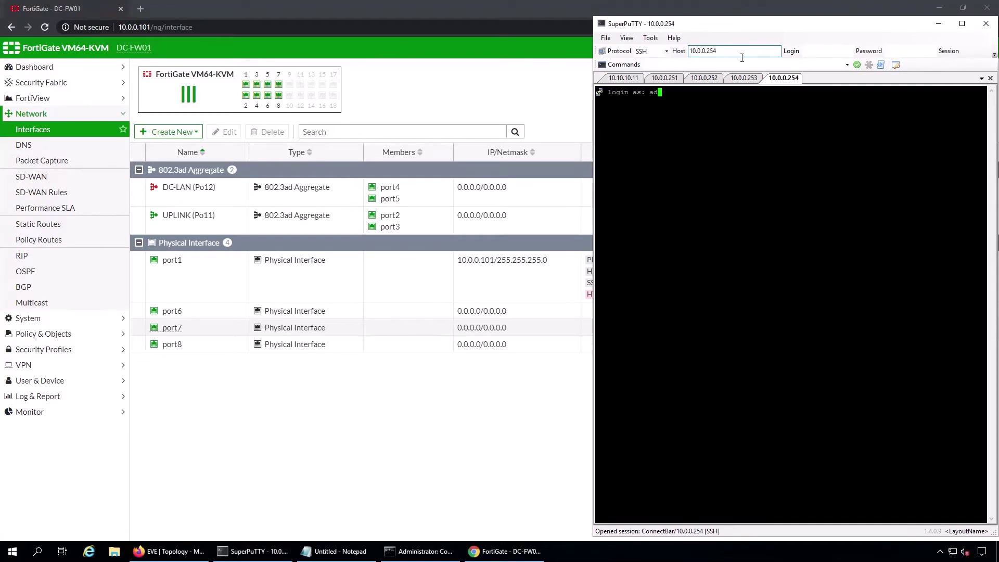
{"action": "key", "text": "Return"}
{"action": "key", "text": "Return"}
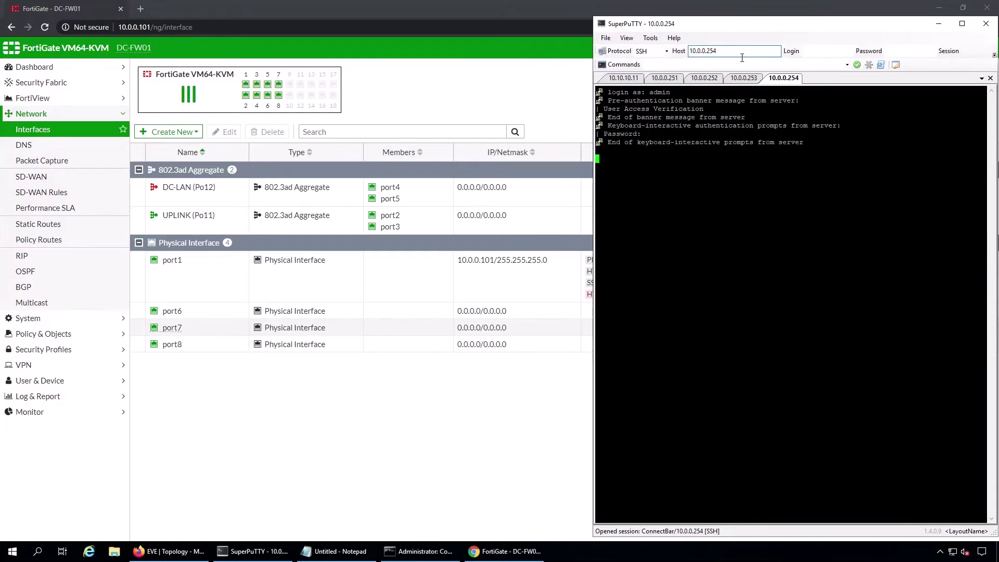
{"action": "key", "text": "Return"}
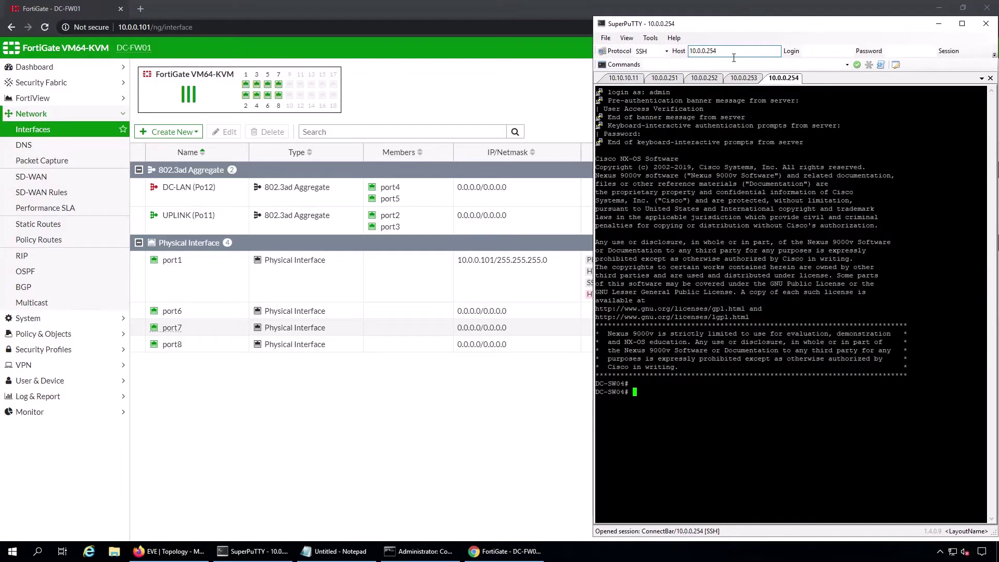
{"action": "left_click", "coordinate": [167, 551]}
{"action": "left_click", "coordinate": [283, 553]}
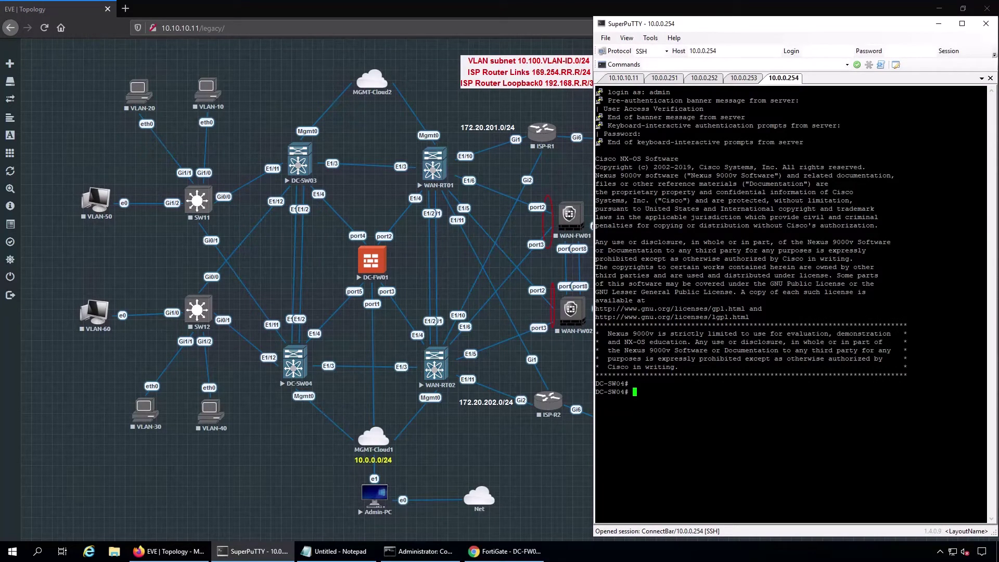
- Review e1/4's running config, then make it an enabled switchport in channel-group 12 mode active
{"action": "type", "text": "show run int e1/4"}
{"action": "key", "text": "Return"}
{"action": "type", "text": "config t"}
{"action": "key", "text": "Return"}
{"action": "type", "text": "int e1/4"}
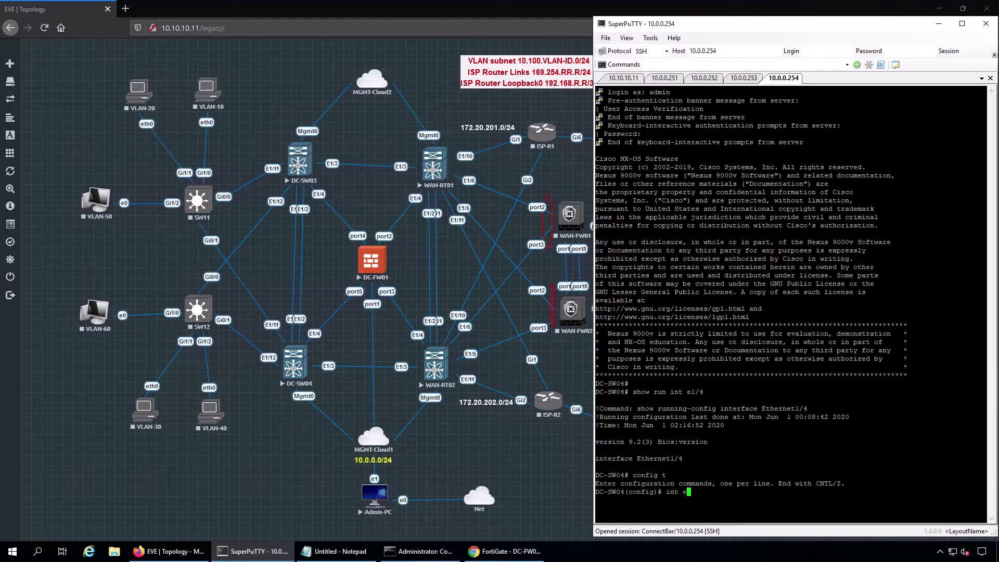
{"action": "key", "text": "Return"}
{"action": "type", "text": "sw"}
{"action": "key", "text": "Return"}
{"action": "type", "text": "no shut"}
{"action": "key", "text": "Return"}
{"action": "type", "text": "chan"}
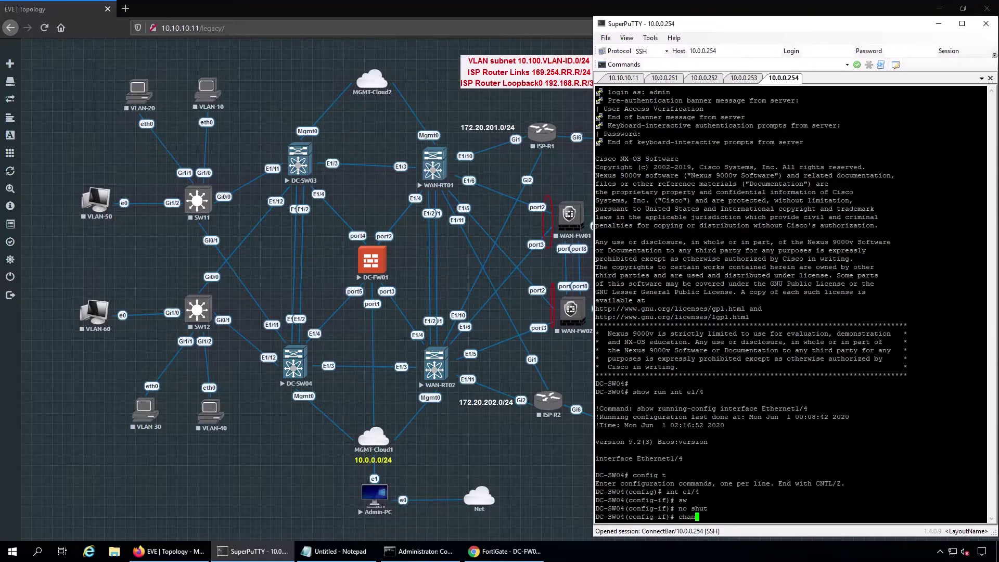
{"action": "type", "text": "nel-group 12 mode active"}
{"action": "key", "text": "Return"}
- Set port-channel 12 on DC-SW04 as a switchport in trunk mode
{"action": "type", "text": "int po12"}
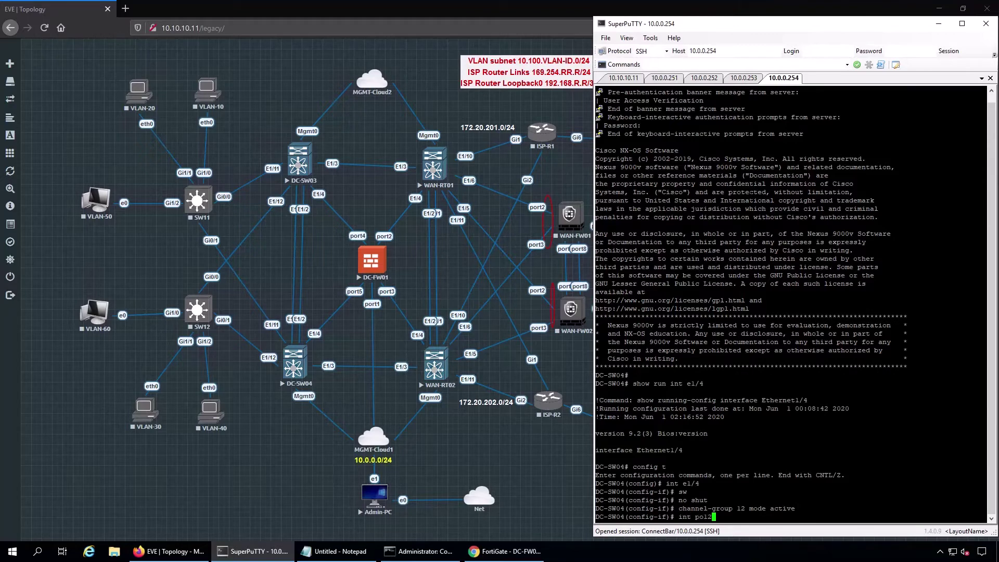
{"action": "key", "text": "Return"}
{"action": "type", "text": "switchport"}
{"action": "key", "text": "Return"}
{"action": "type", "text": "switchport mo"}
{"action": "key", "text": "Tab"}
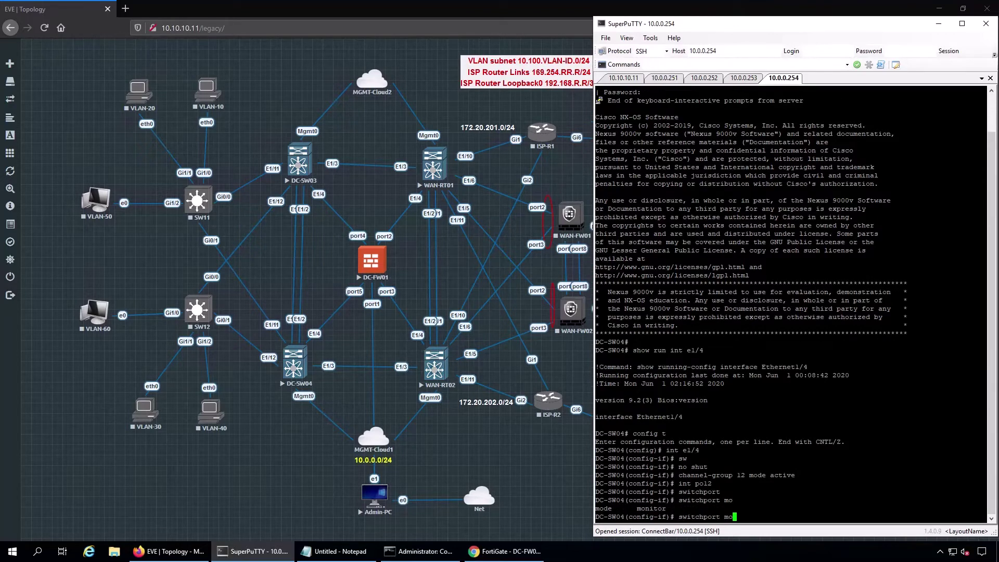
{"action": "type", "text": "de trunk"}
{"action": "key", "text": "Return"}
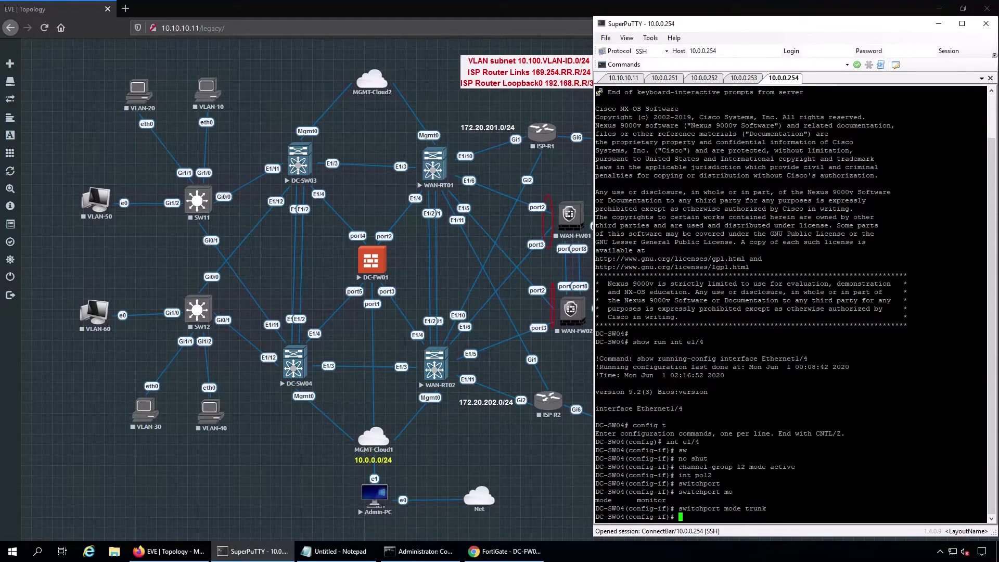
- On DC-SW03, enable Ethernet1/4 as a switchport in channel-group 12 mode active
{"action": "left_click", "coordinate": [744, 78]}
{"action": "type", "text": "config t"}
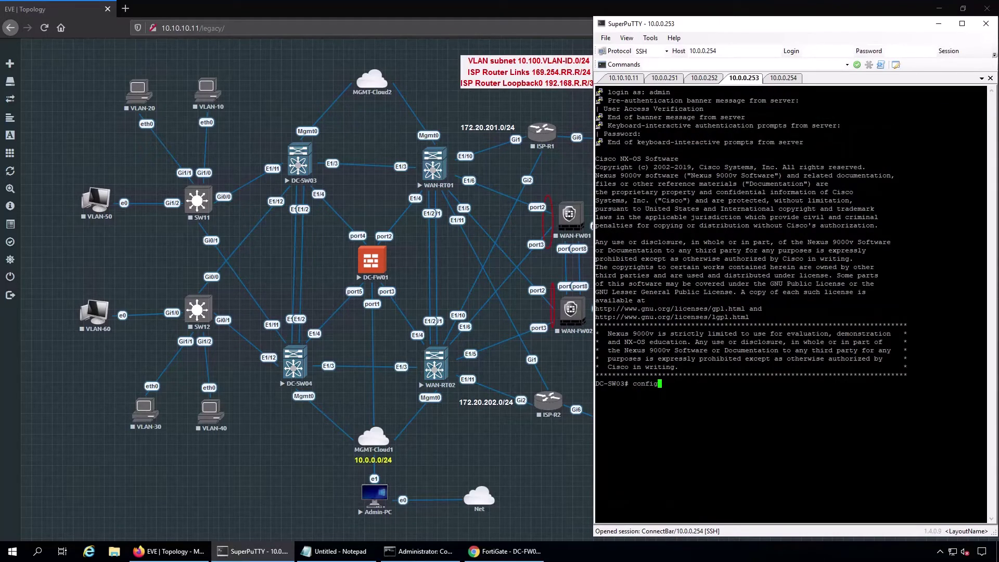
{"action": "key", "text": "Return"}
{"action": "type", "text": "int e1/4"}
{"action": "key", "text": "Return"}
{"action": "type", "text": "no shut"}
{"action": "key", "text": "Return"}
{"action": "type", "text": "switchport"}
{"action": "key", "text": "Return"}
{"action": "type", "text": "cha"}
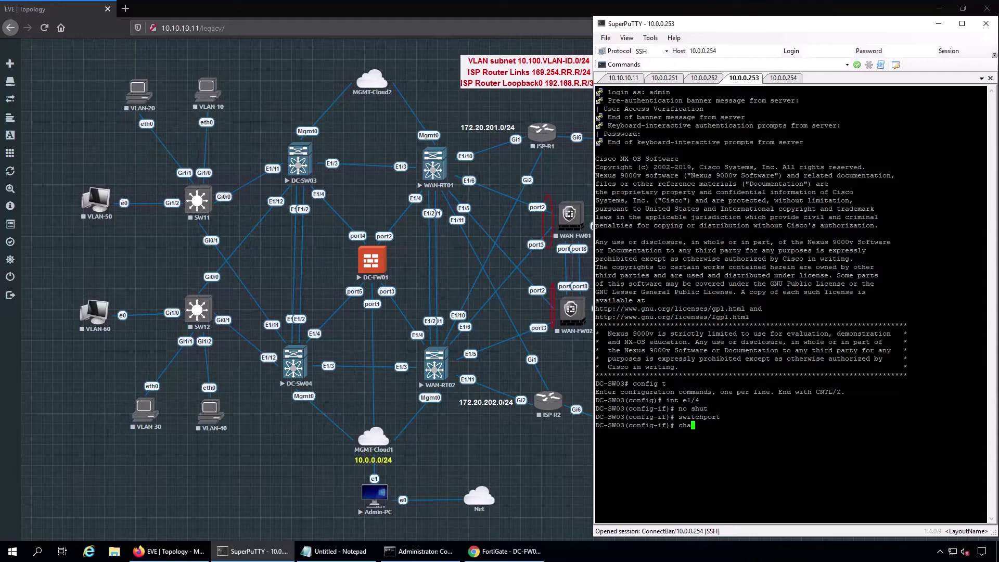
{"action": "type", "text": "nnel-group 12 mode active"}
{"action": "key", "text": "Return"}
- Make port-channel 12 a trunk switchport and assign it to vPC 12
{"action": "type", "text": "int po12"}
{"action": "key", "text": "Return"}
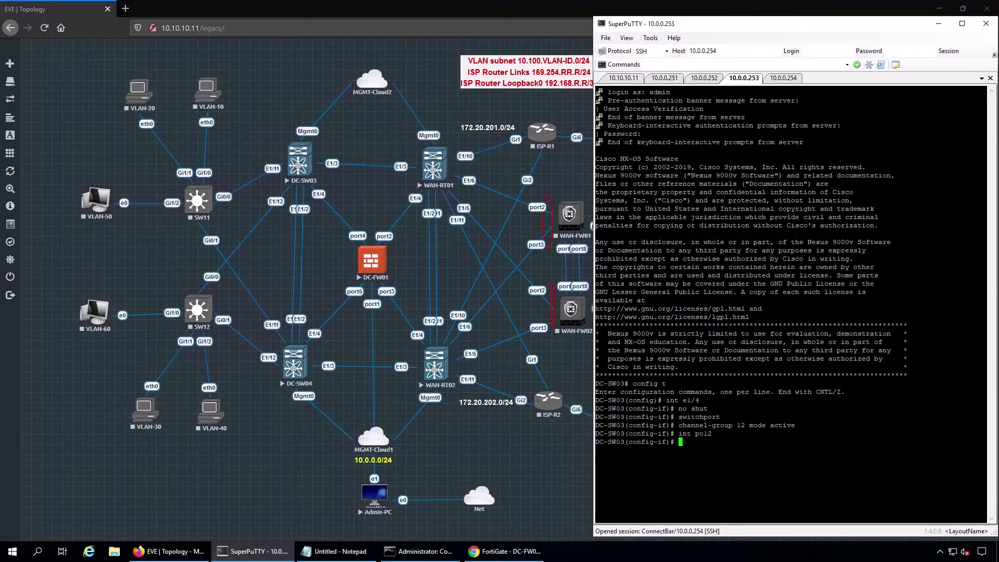
{"action": "type", "text": "switchport"}
{"action": "key", "text": "Return"}
{"action": "type", "text": "switchport mo"}
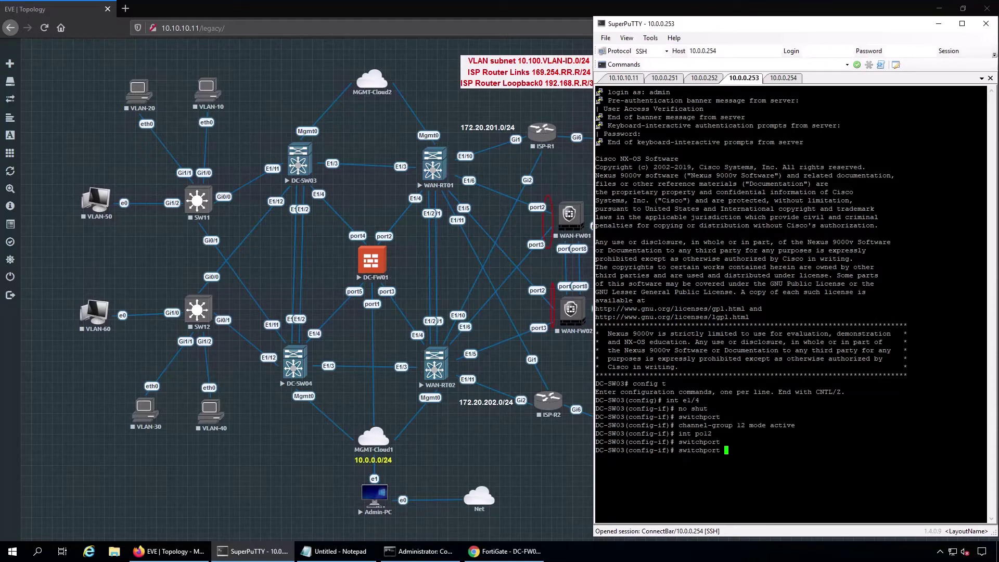
{"action": "key", "text": "Tab"}
{"action": "type", "text": "de trunk"}
{"action": "key", "text": "Return"}
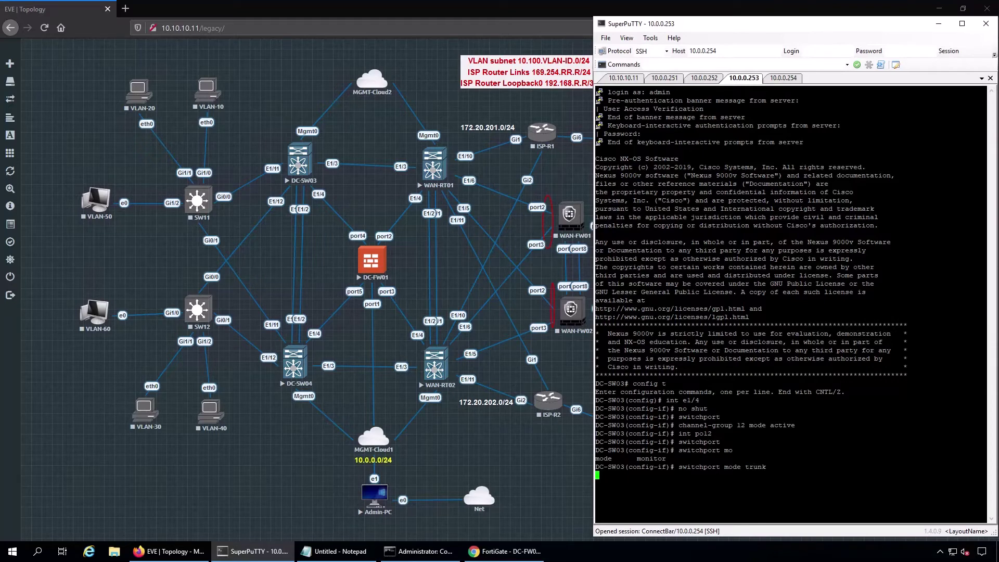
{"action": "key", "text": "Return"}
{"action": "key", "text": "ctrl+c"}
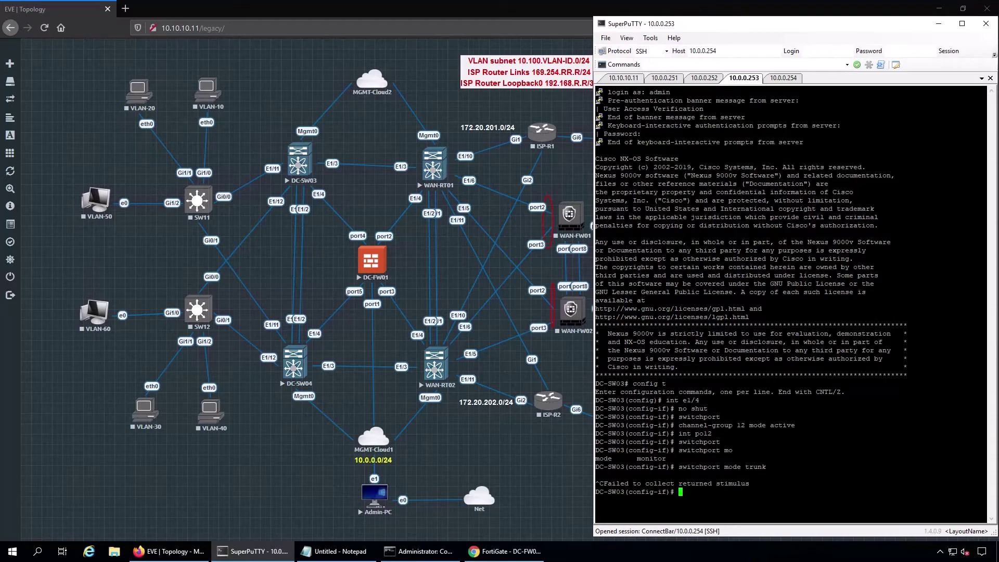
{"action": "type", "text": "vpc 12"}
{"action": "key", "text": "Return"}
- Assign DC-SW04's port-channel 12 to vPC 12
{"action": "left_click", "coordinate": [784, 79]}
{"action": "type", "text": "vp"}
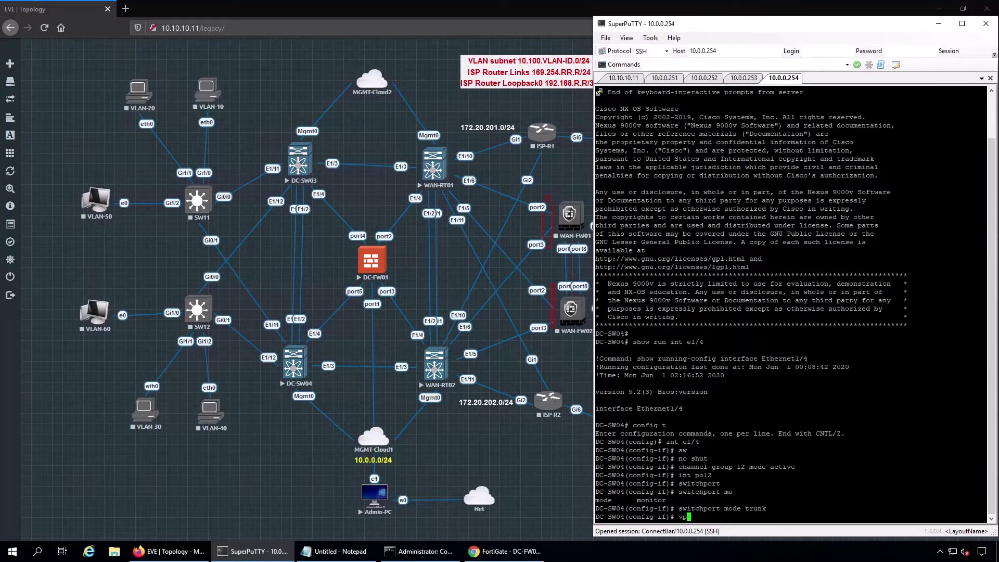
{"action": "type", "text": "c 12"}
{"action": "key", "text": "Return"}
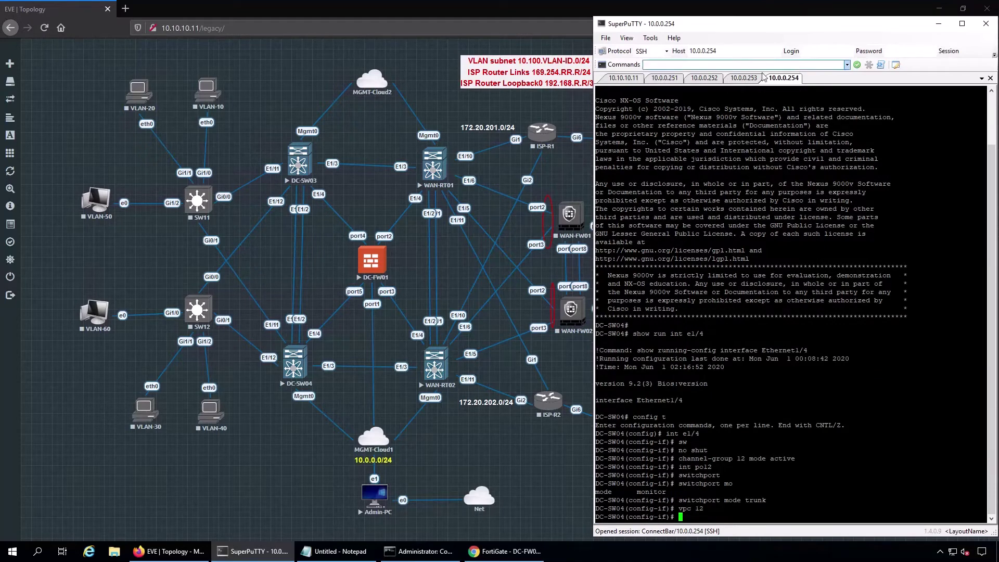
- Exit configuration on DC-SW03 and run show port-channel summary, showing Po12 up
{"action": "left_click", "coordinate": [755, 82]}
{"action": "key", "text": "Return"}
{"action": "type", "text": "end"}
{"action": "key", "text": "Return"}
{"action": "type", "text": "show"}
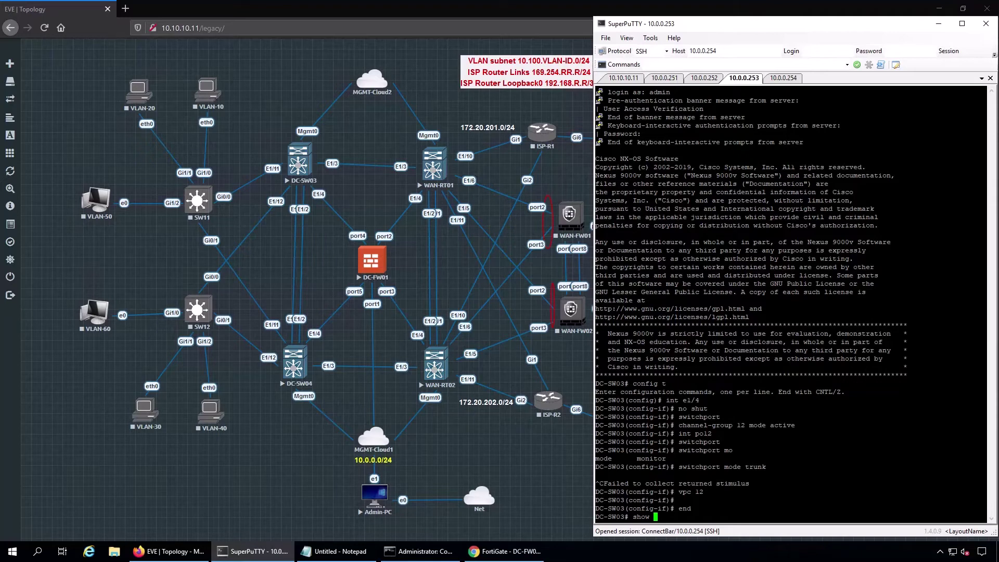
{"action": "type", "text": "sh port-c"}
{"action": "key", "text": "BackSpace"}
{"action": "key", "text": "BackSpace"}
{"action": "key", "text": "BackSpace"}
{"action": "key", "text": "BackSpace"}
{"action": "key", "text": "BackSpace"}
{"action": "key", "text": "BackSpace"}
{"action": "key", "text": "BackSpace"}
{"action": "key", "text": "BackSpace"}
{"action": "key", "text": "BackSpace"}
{"action": "key", "text": "BackSpace"}
{"action": "key", "text": "BackSpace"}
{"action": "key", "text": "BackSpace"}
{"action": "key", "text": "BackSpace"}
{"action": "key", "text": "BackSpace"}
{"action": "type", "text": "sh por"}
{"action": "key", "text": "Tab"}
{"action": "type", "text": "t-channel sum"}
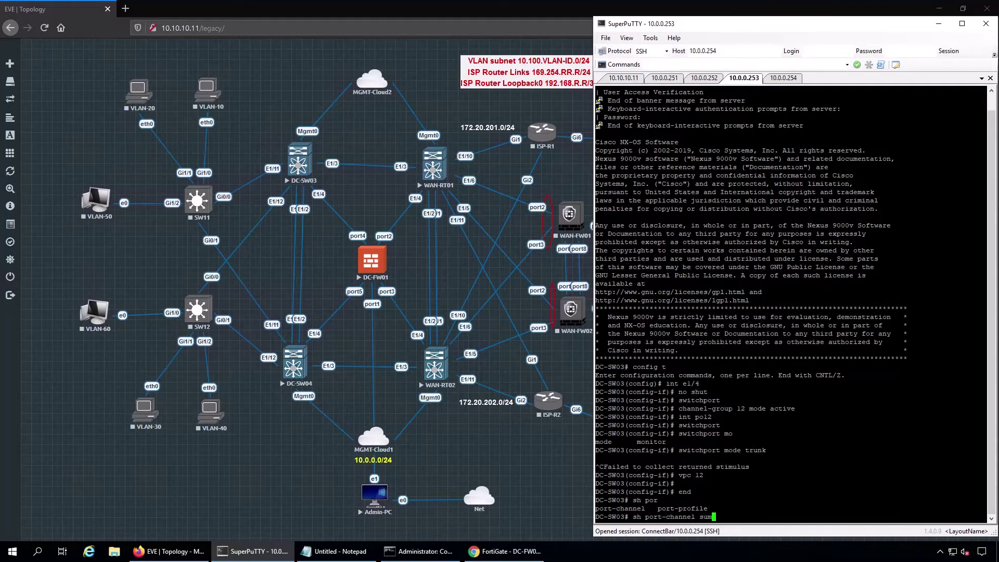
{"action": "key", "text": "Return"}
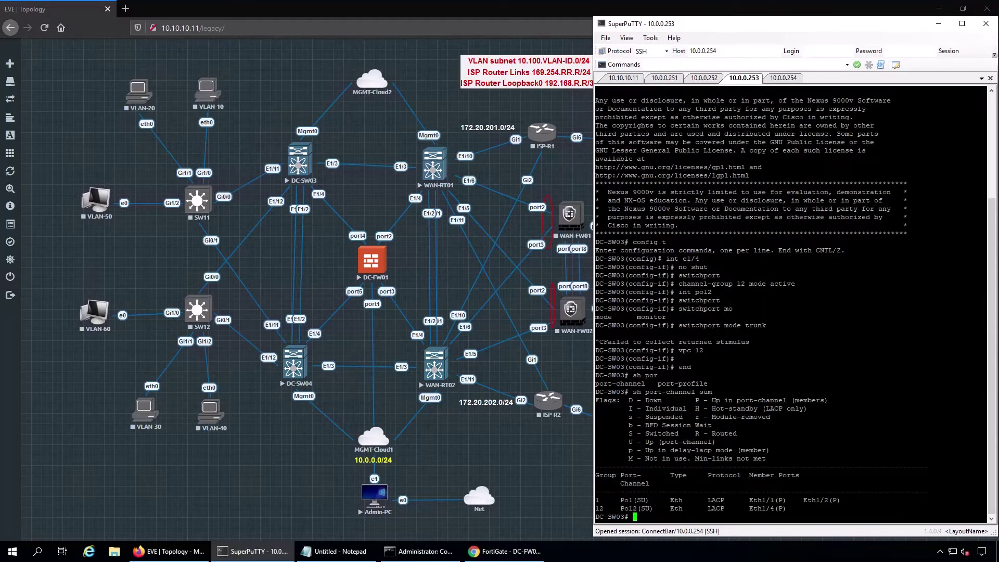
- Exit configuration on DC-SW04 and run show port-channel summary, showing Po12 up
{"action": "left_click", "coordinate": [784, 78]}
{"action": "type", "text": "end"}
{"action": "key", "text": "Return"}
{"action": "type", "text": "sh port"}
{"action": "key", "text": "BackSpace"}
{"action": "type", "text": "-channel summary"}
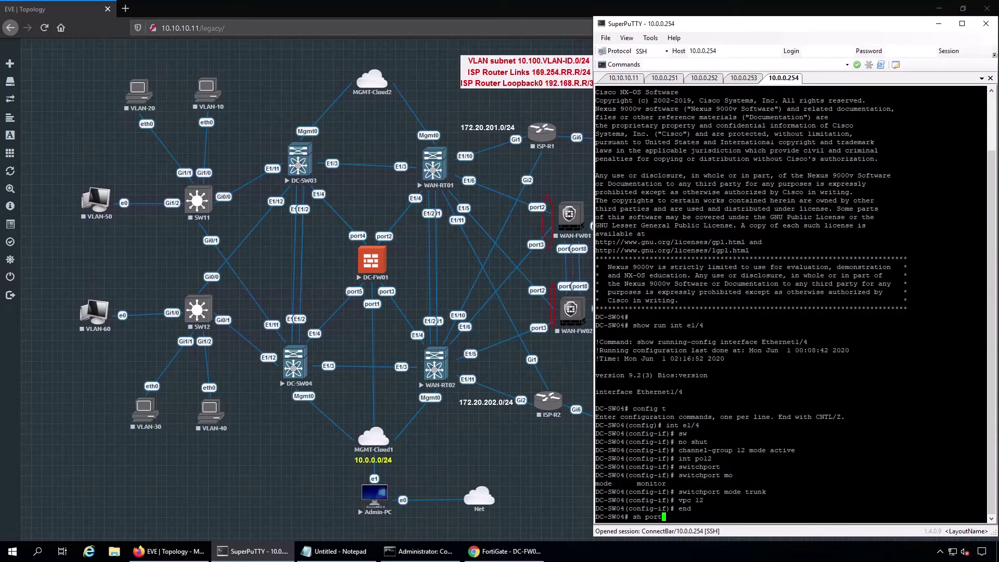
{"action": "key", "text": "Return"}
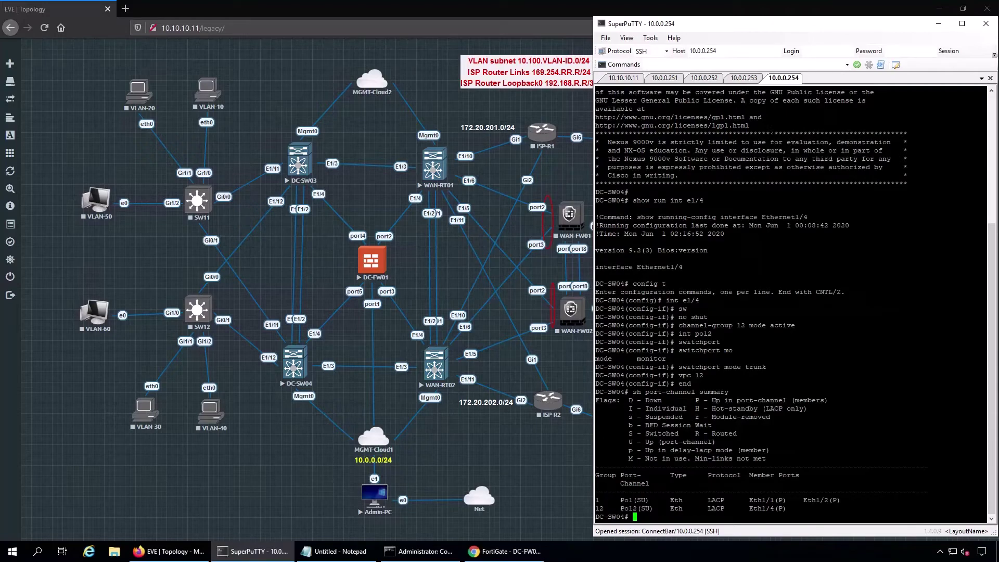
- Refresh the Interfaces list and confirm DC-LAN (Po12) is up and referenced only by its Po12 address
{"action": "left_click", "coordinate": [505, 551]}
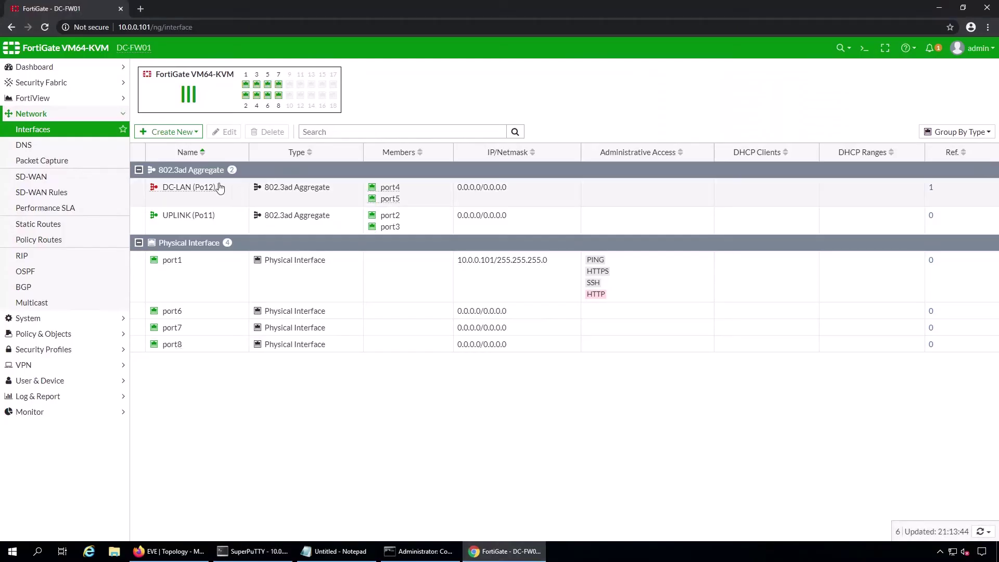
{"action": "left_click", "coordinate": [44, 27]}
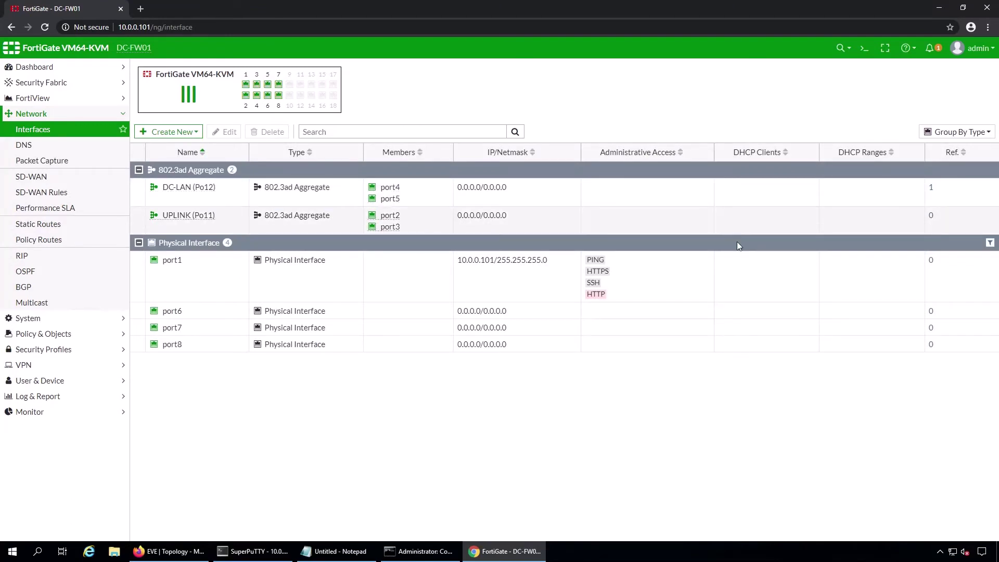
{"action": "left_click", "coordinate": [932, 189]}
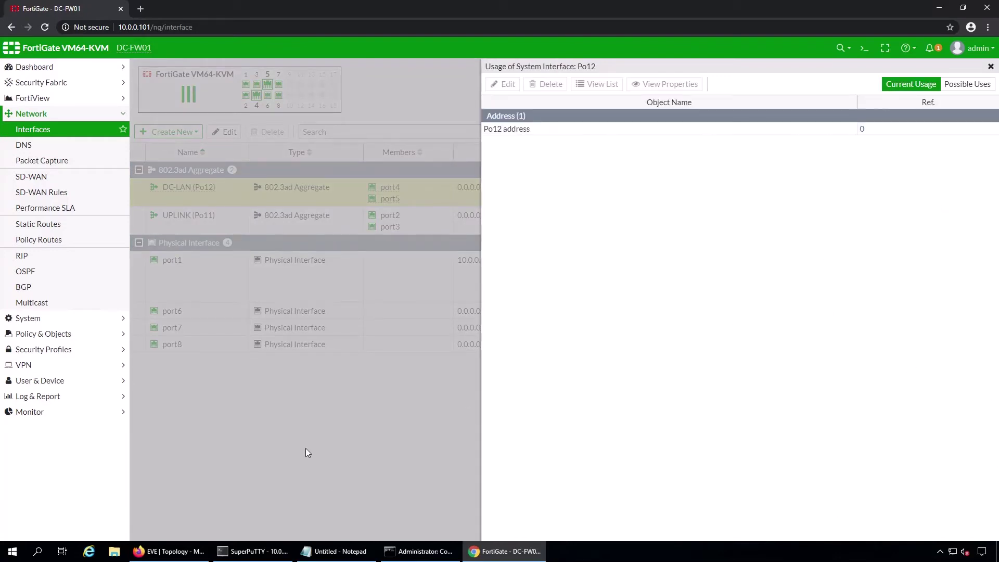
{"action": "left_click", "coordinate": [990, 66]}
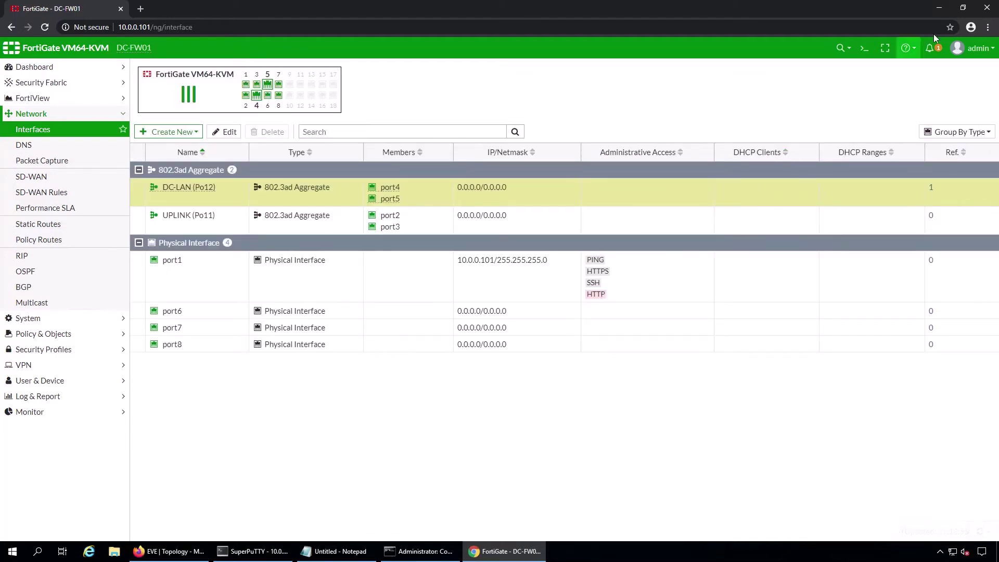
- Minimise the browser, then restore FortiGate and open the Create New menu
{"action": "left_click", "coordinate": [941, 8]}
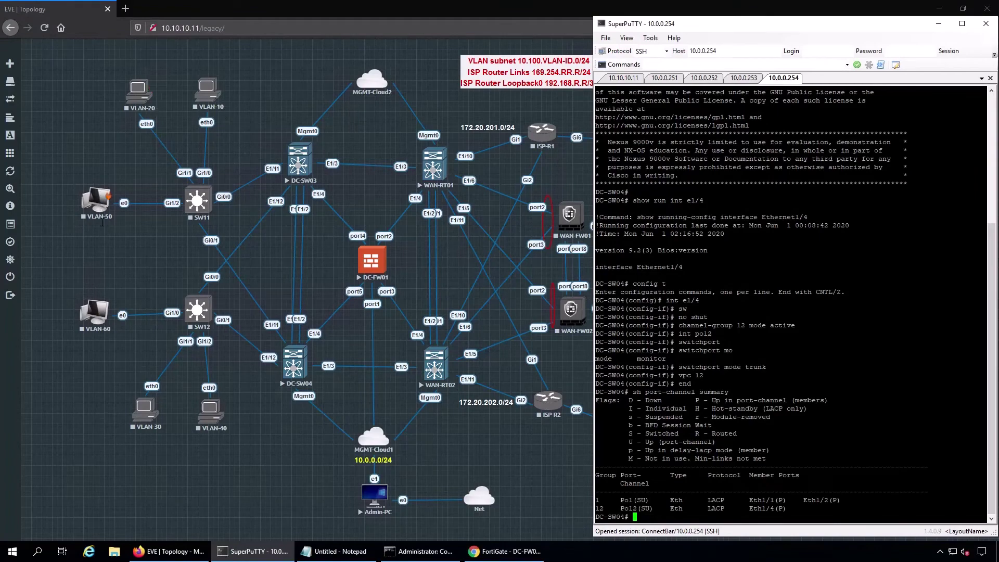
{"action": "left_click", "coordinate": [493, 551]}
{"action": "left_click", "coordinate": [190, 133]}
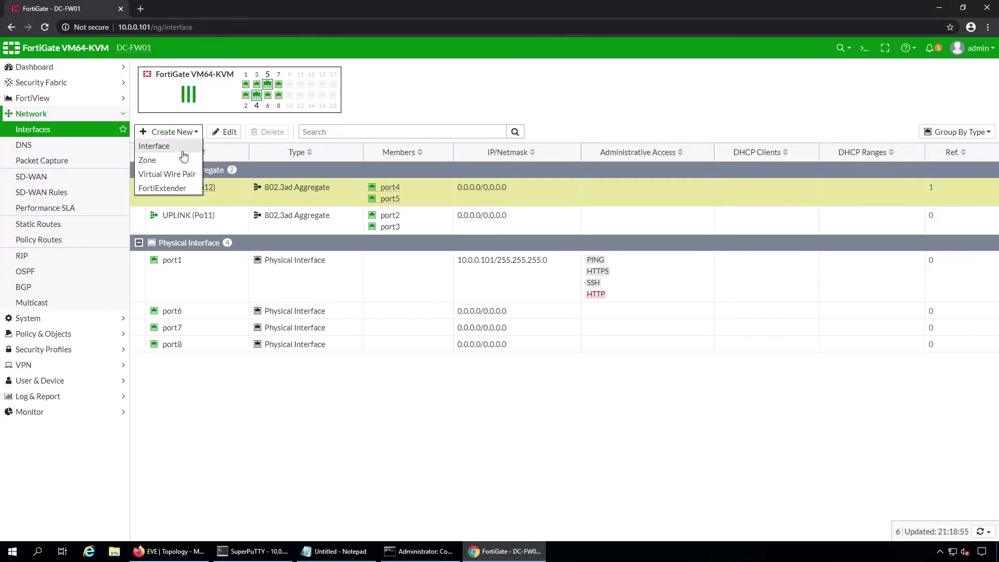
- Define new interface Po12.10, alias VLAN10, on DC-LAN (Po12) with VLAN ID 10
{"action": "left_click", "coordinate": [183, 147]}
{"action": "left_click", "coordinate": [263, 96]}
{"action": "type", "text": "Po12"}
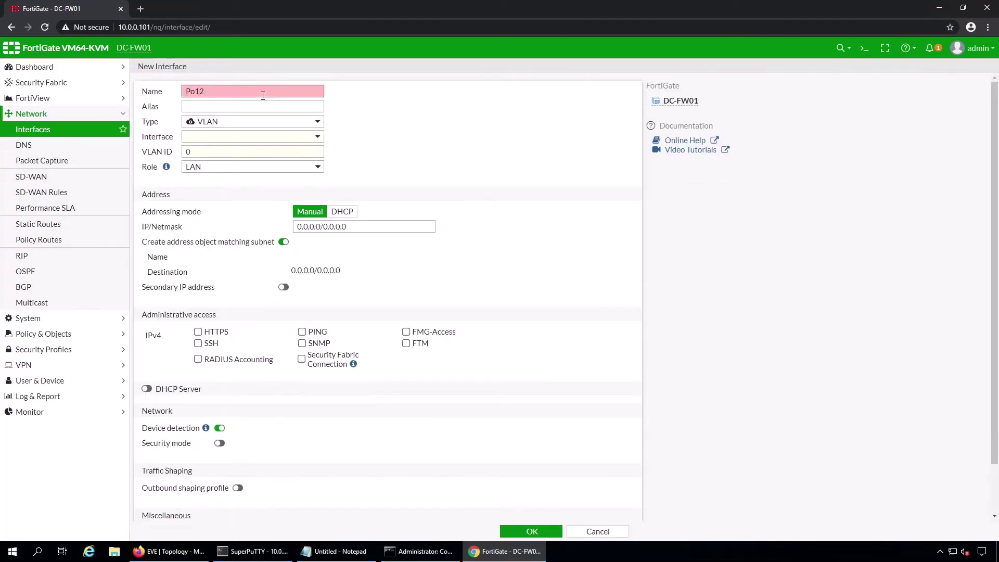
{"action": "type", "text": ".10"}
{"action": "left_click", "coordinate": [233, 110]}
{"action": "type", "text": "VLAN10"}
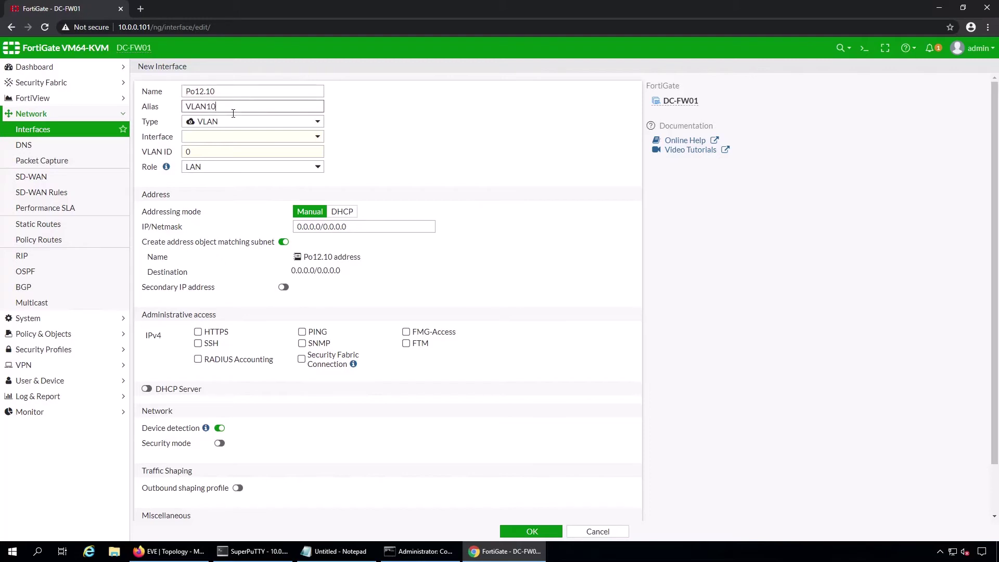
{"action": "left_click", "coordinate": [317, 137]}
{"action": "left_click", "coordinate": [227, 177]}
{"action": "left_click", "coordinate": [213, 152]}
{"action": "type", "text": "1"}
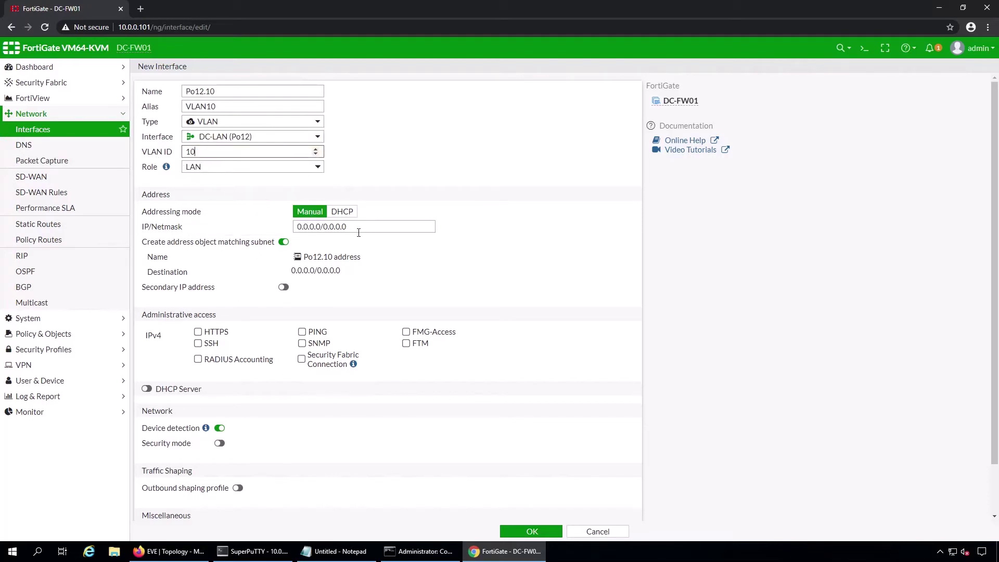
- Give Po12.10 the address 10.100.10.1/24 and allow PING
{"action": "left_click_drag", "start_coordinate": [344, 230], "coordinate": [266, 229]}
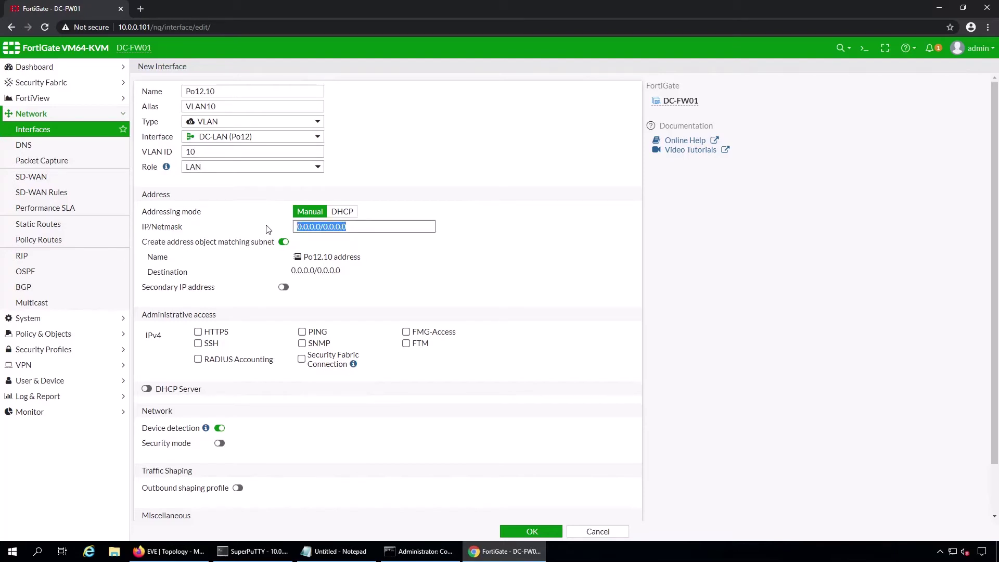
{"action": "type", "text": "10.100.10.1/24"}
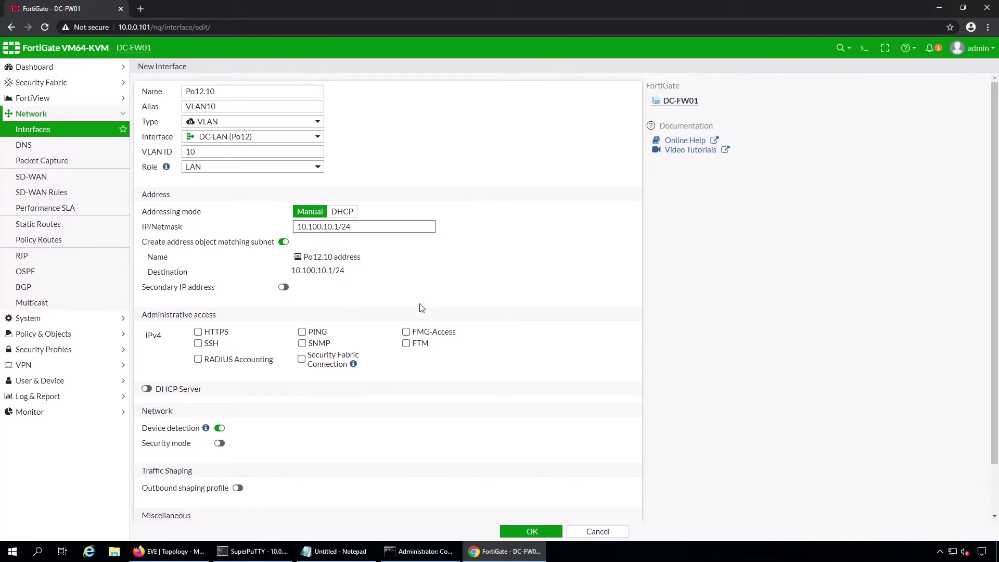
{"action": "left_click", "coordinate": [302, 331]}
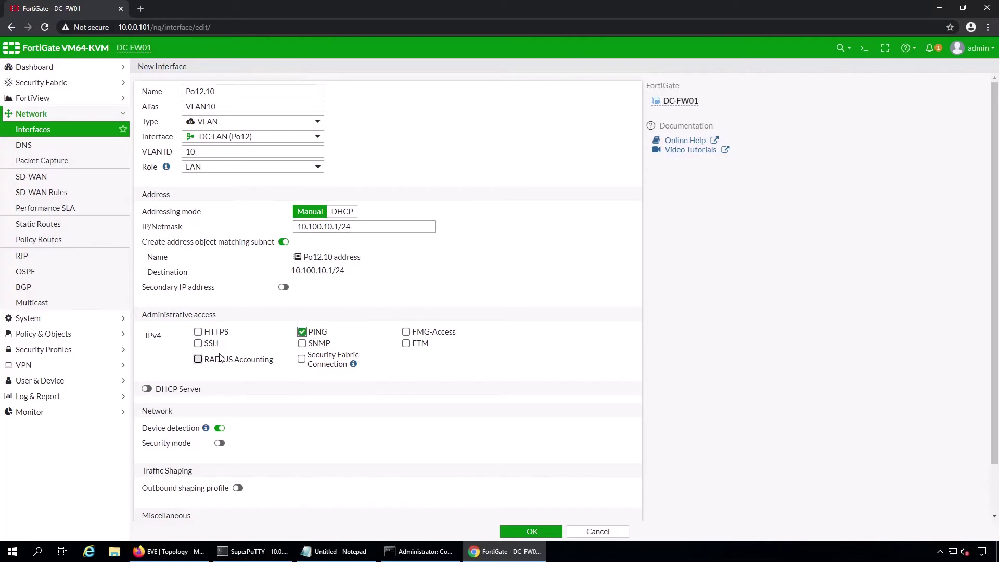
- Enable the DHCP server with range 10.100.10.101–10.100.10.200 and save the VLAN10 interface
{"action": "left_click", "coordinate": [146, 388]}
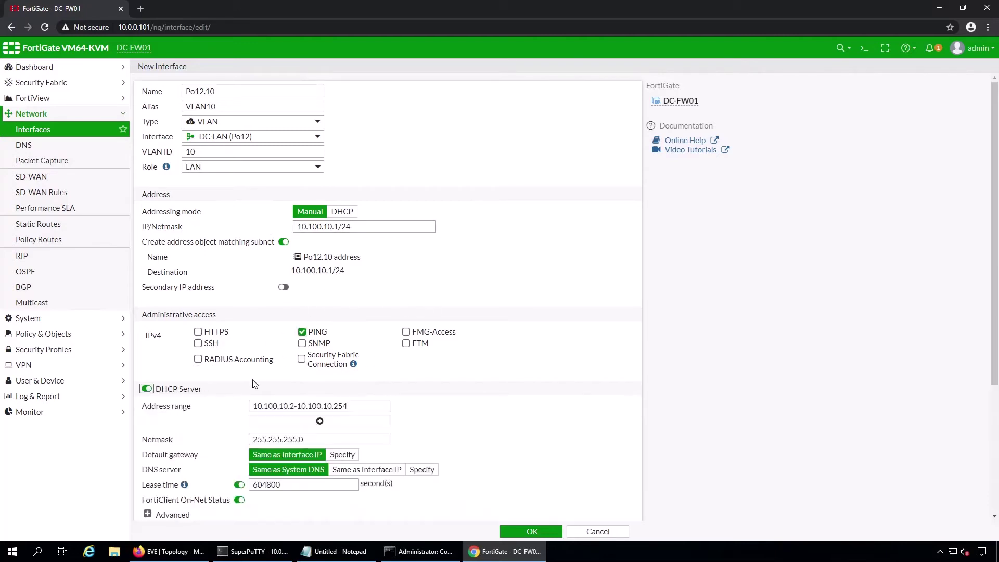
{"action": "scroll", "coordinate": [245, 385], "scroll_direction": "down", "scroll_amount": 2}
{"action": "left_click", "coordinate": [300, 303]}
{"action": "key", "text": "BackSpace"}
{"action": "type", "text": "101"}
{"action": "left_click", "coordinate": [360, 306]}
{"action": "left_click_drag", "start_coordinate": [360, 306], "coordinate": [351, 308]}
{"action": "type", "text": "00"}
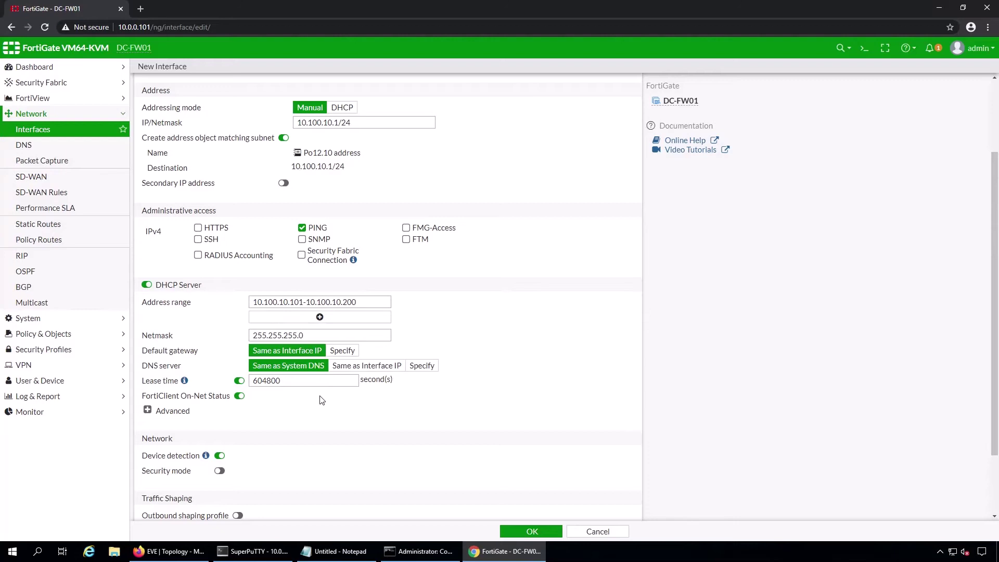
{"action": "scroll", "coordinate": [321, 400], "scroll_direction": "down", "scroll_amount": 1}
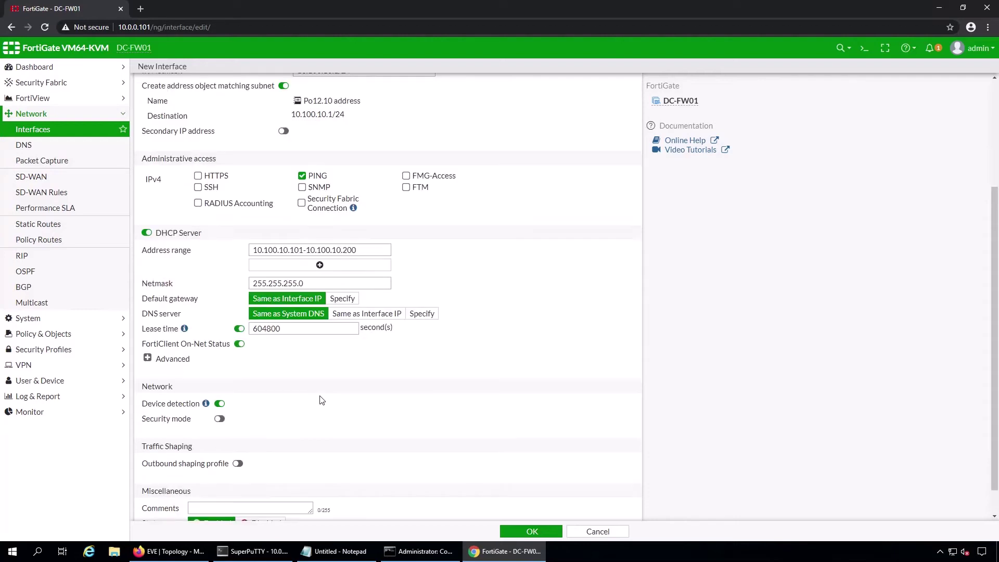
{"action": "scroll", "coordinate": [322, 401], "scroll_direction": "down", "scroll_amount": 1}
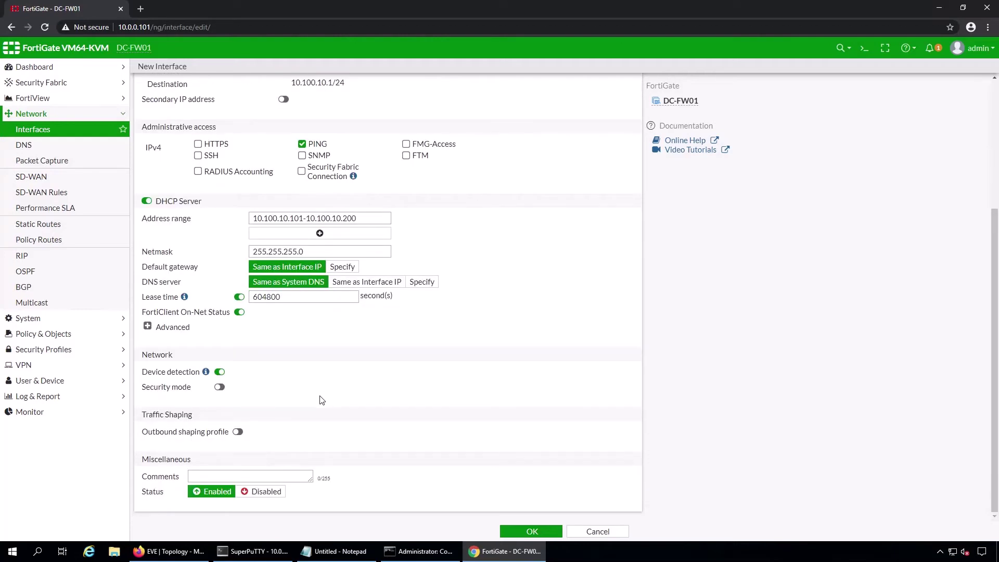
{"action": "scroll", "coordinate": [322, 400], "scroll_direction": "up", "scroll_amount": 4}
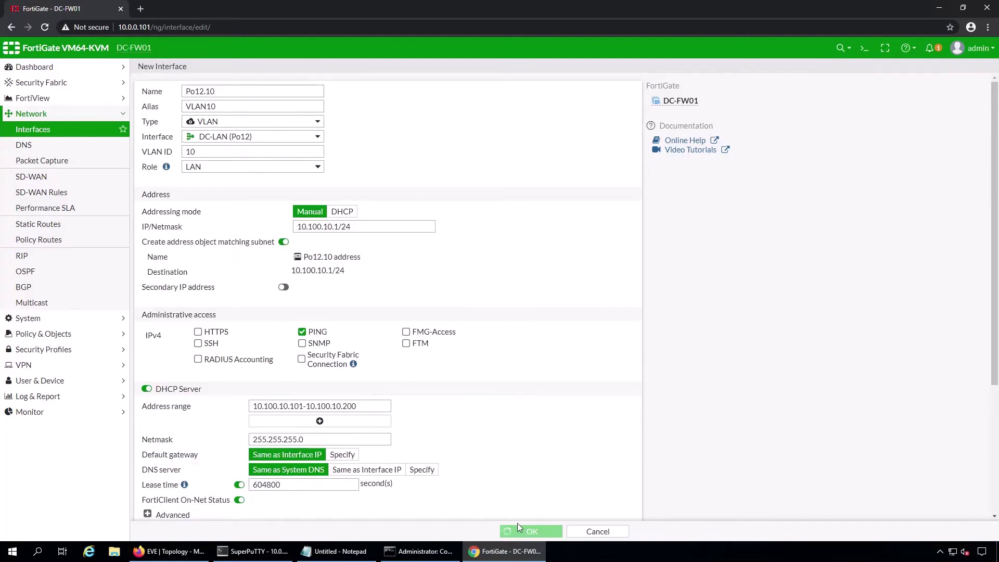
{"action": "left_click", "coordinate": [520, 531]}
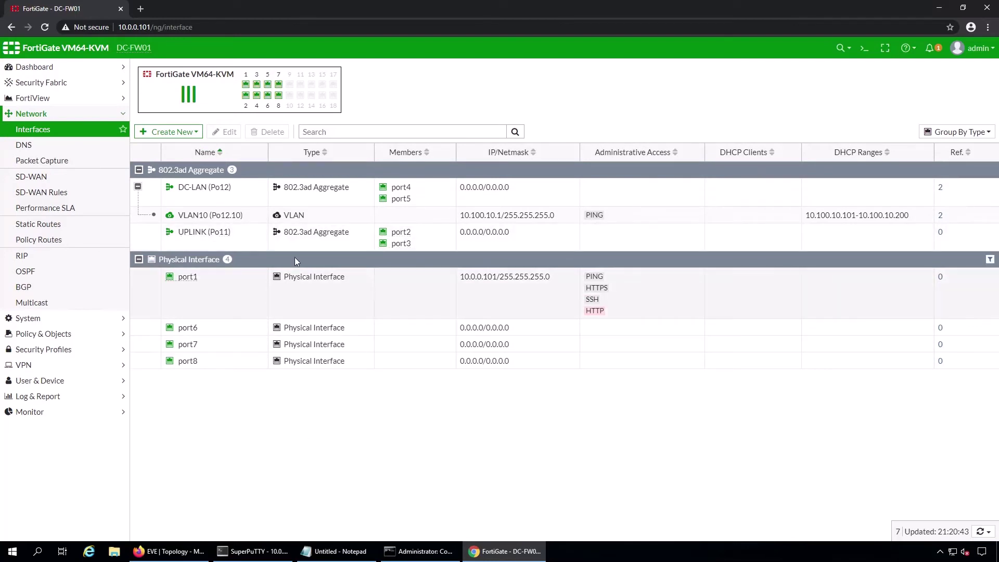
- Define new interface Po12.20, alias VLAN20, on DC-LAN (Po12) with VLAN ID 20
{"action": "left_click", "coordinate": [169, 131]}
{"action": "left_click", "coordinate": [156, 140]}
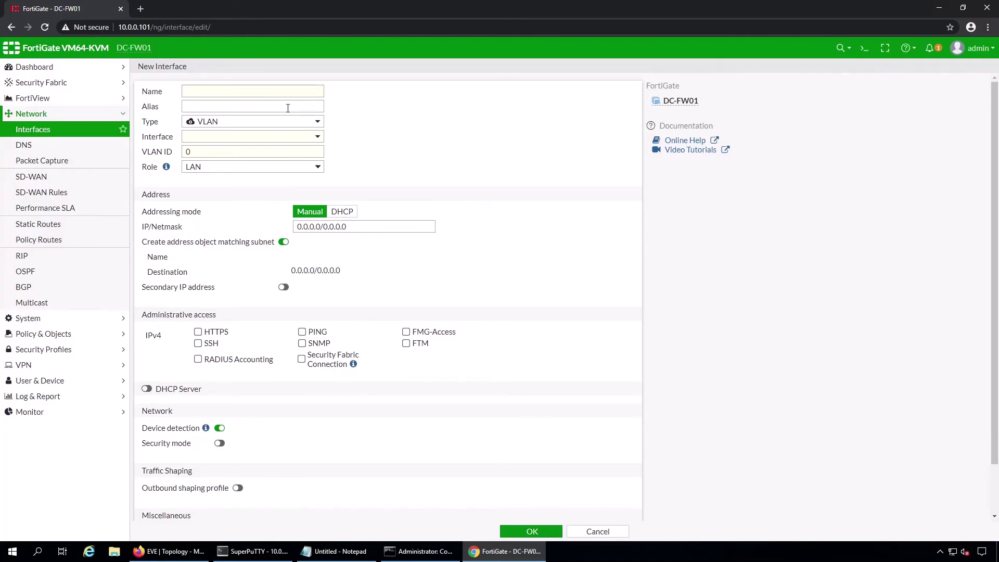
{"action": "left_click", "coordinate": [276, 97]}
{"action": "type", "text": "VLAN"}
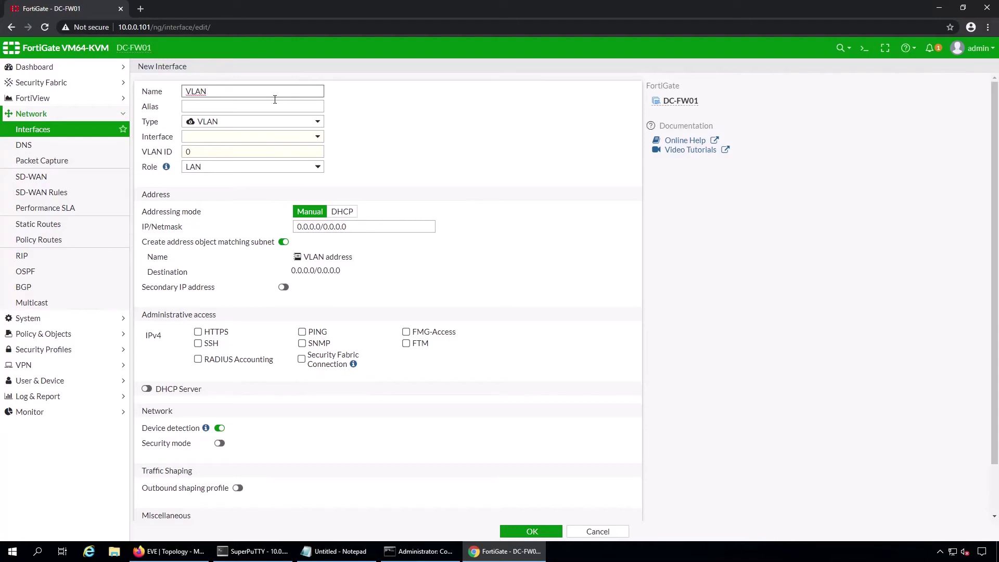
{"action": "key", "text": "BackSpace"}
{"action": "key", "text": "BackSpace"}
{"action": "key", "text": "BackSpace"}
{"action": "key", "text": "BackSpace"}
{"action": "type", "text": "Po12.20"}
{"action": "key", "text": "Tab"}
{"action": "type", "text": "VLAN20"}
{"action": "key", "text": "Tab"}
{"action": "key", "text": "Tab"}
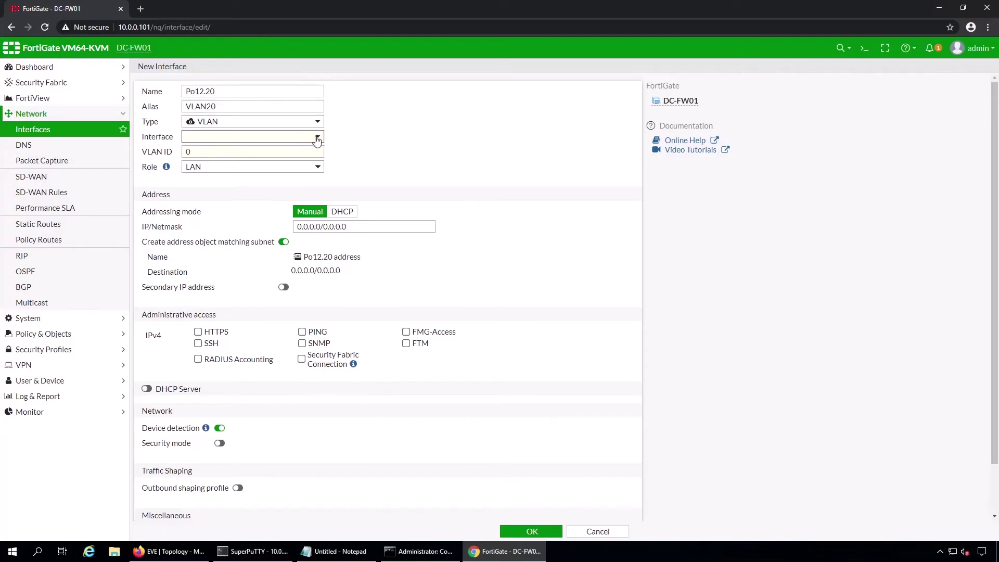
{"action": "left_click", "coordinate": [315, 137]}
{"action": "left_click", "coordinate": [241, 178]}
{"action": "left_click_drag", "start_coordinate": [193, 152], "coordinate": [181, 152]}
{"action": "type", "text": "20"}
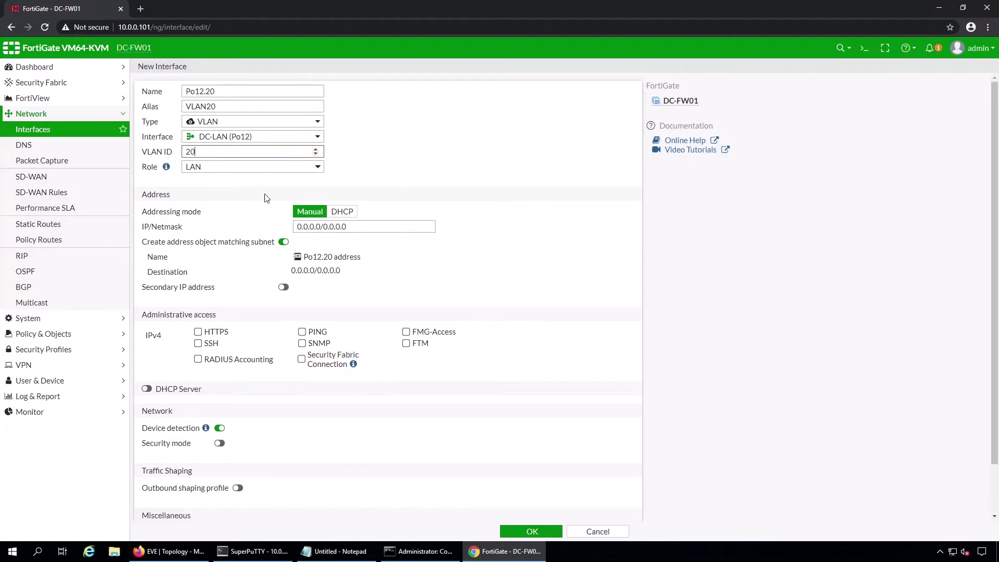
- Give Po12.20 the address 10.100.20.1/24 and allow PING
{"action": "key", "text": "Tab"}
{"action": "type", "text": "10.10"}
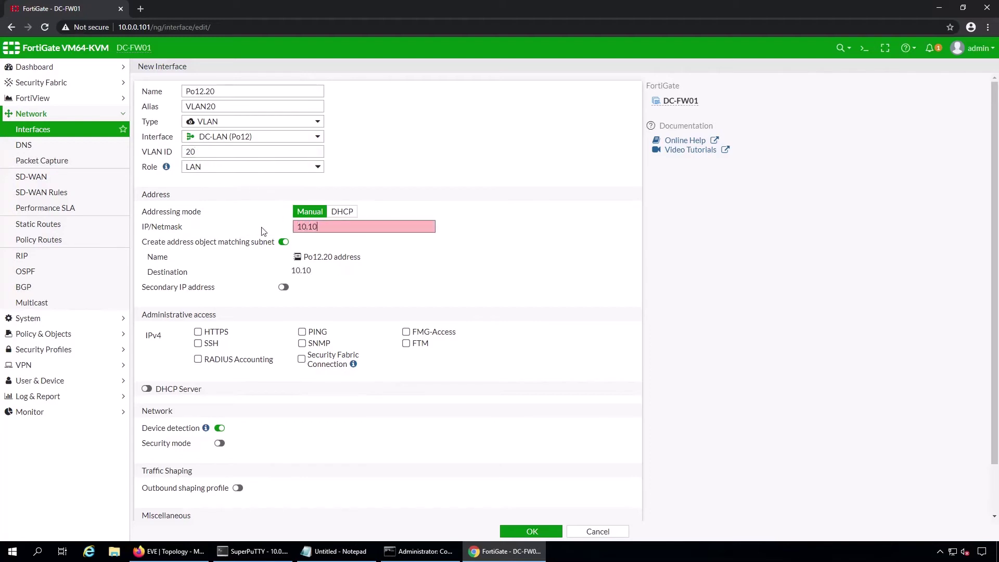
{"action": "type", "text": "0.20.1/0"}
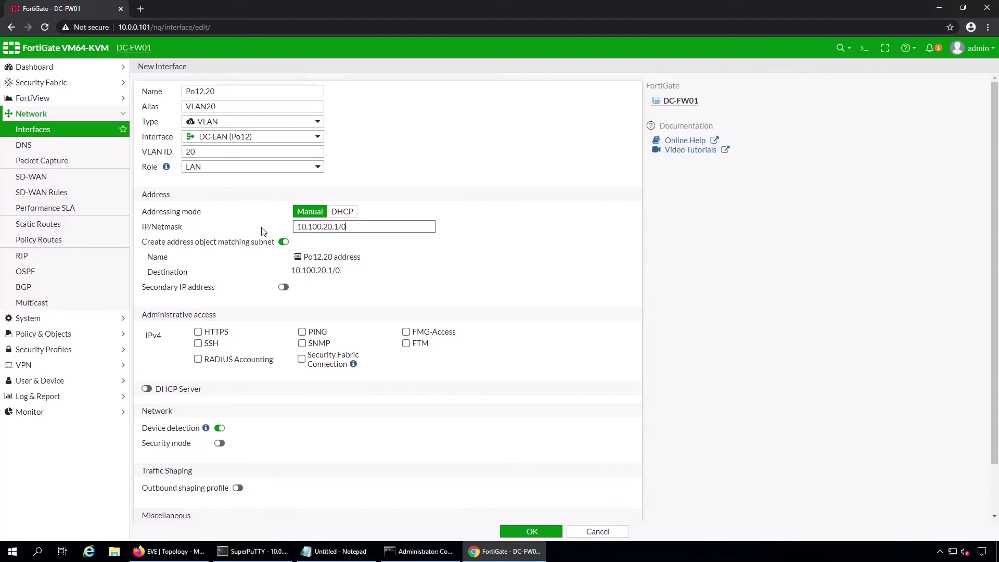
{"action": "key", "text": "BackSpace"}
{"action": "type", "text": "24"}
{"action": "left_click", "coordinate": [302, 332]}
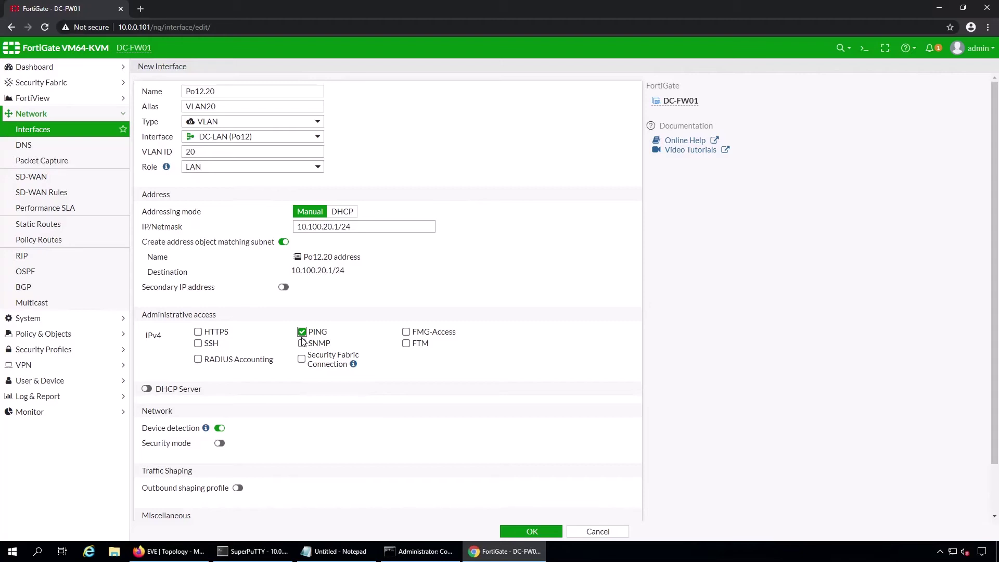
- Enable DHCP with range 10.100.20.101–10.100.20.254 and save the VLAN20 interface
{"action": "left_click", "coordinate": [146, 389]}
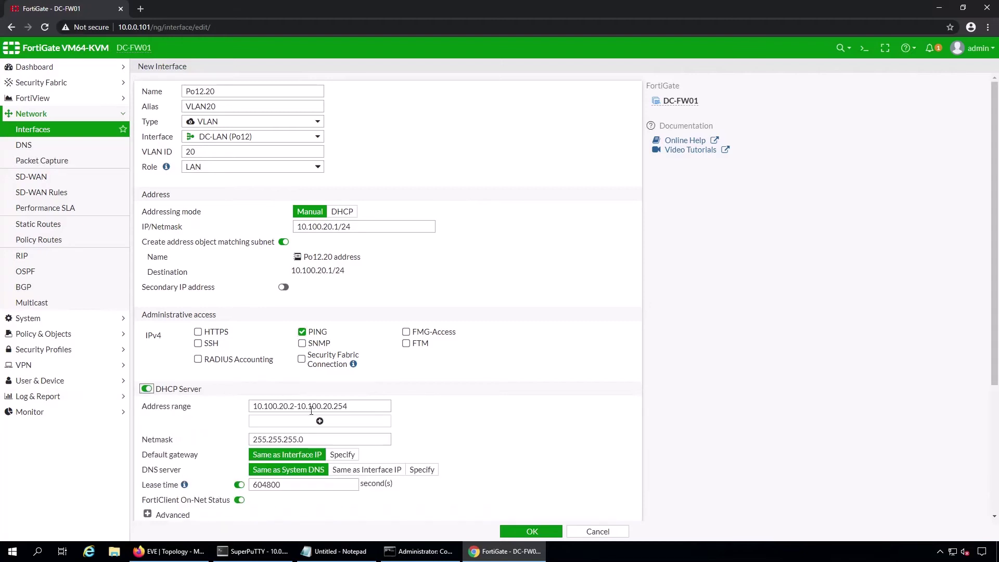
{"action": "left_click", "coordinate": [299, 406]}
{"action": "key", "text": "BackSpace"}
{"action": "type", "text": "101"}
{"action": "scroll", "coordinate": [317, 416], "scroll_direction": "down", "scroll_amount": 1}
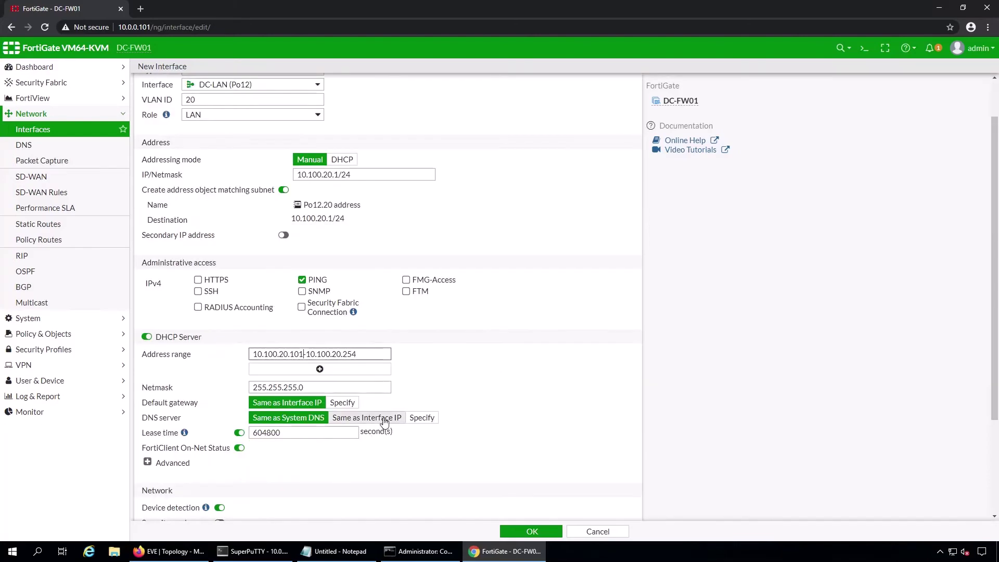
{"action": "scroll", "coordinate": [420, 470], "scroll_direction": "down", "scroll_amount": 3}
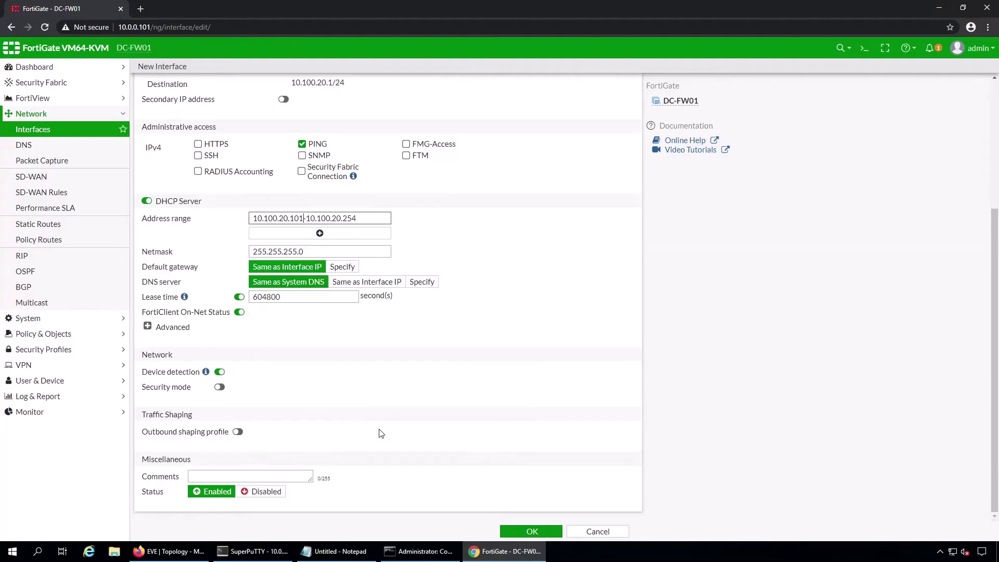
{"action": "left_click", "coordinate": [530, 531]}
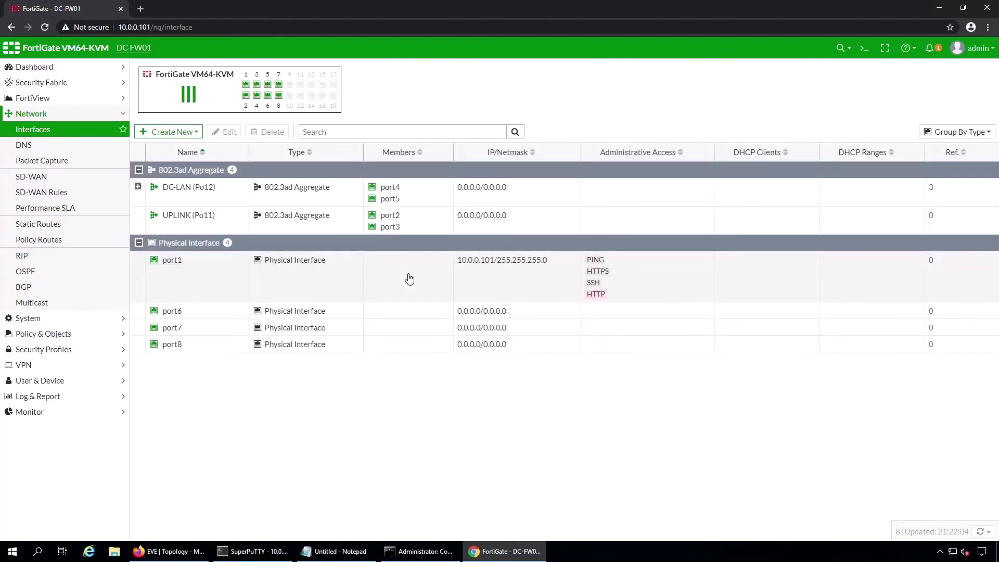
- Log in to the DC-FW01 SSH session with the admin account
{"action": "left_click", "coordinate": [255, 551]}
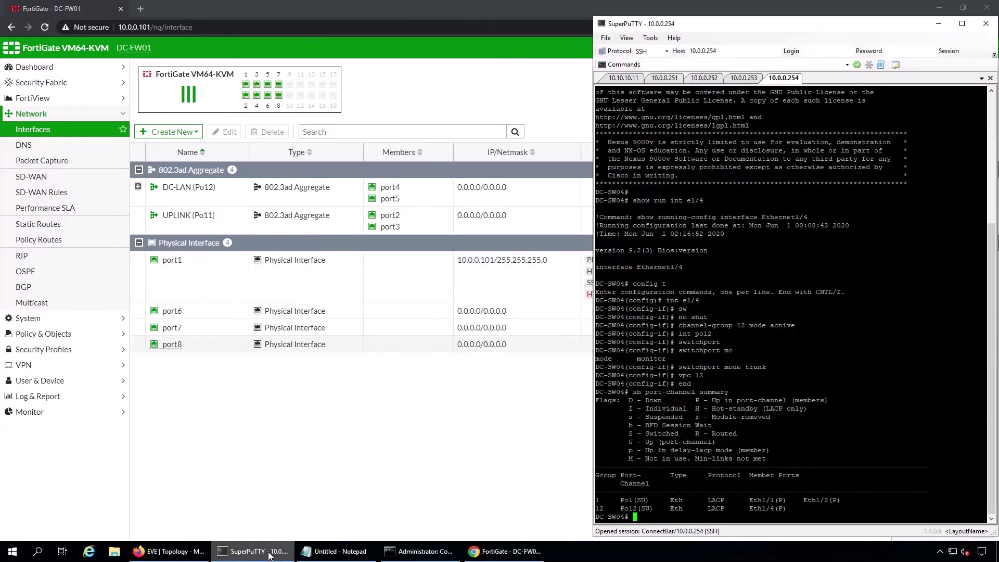
{"action": "type", "text": "admin"}
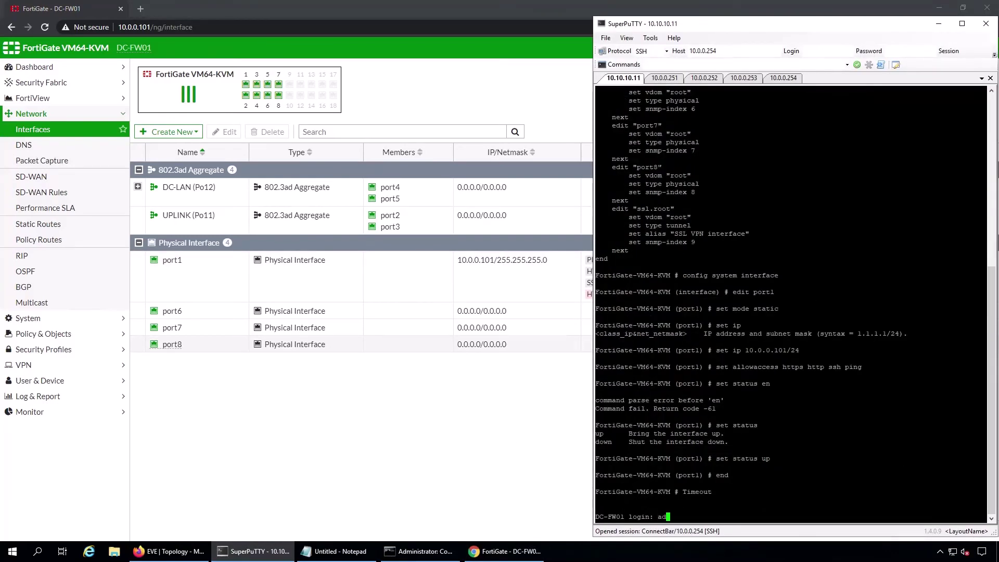
{"action": "key", "text": "Return"}
{"action": "type", "text": "admin"}
{"action": "key", "text": "Return"}
{"action": "key", "text": "Return"}
{"action": "key", "text": "Return"}
{"action": "key", "text": "Return"}
{"action": "key", "text": "Return"}
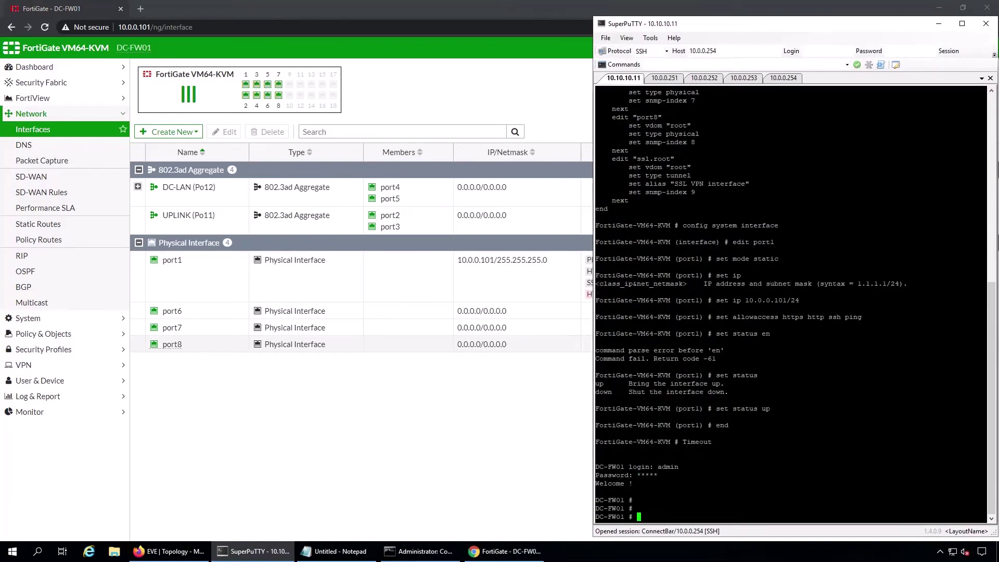
- Run 'show system interface', copy the Po12.10 and Po12.20 blocks, and select all Notepad draft text
{"action": "type", "text": "show ru"}
{"action": "key", "text": "BackSpace"}
{"action": "key", "text": "BackSpace"}
{"action": "type", "text": "system interface"}
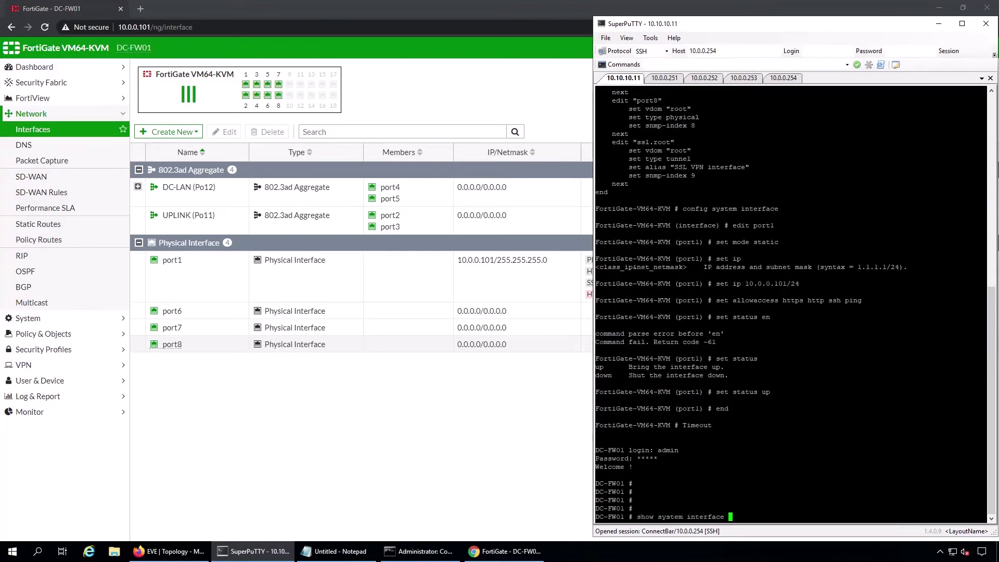
{"action": "key", "text": "Return"}
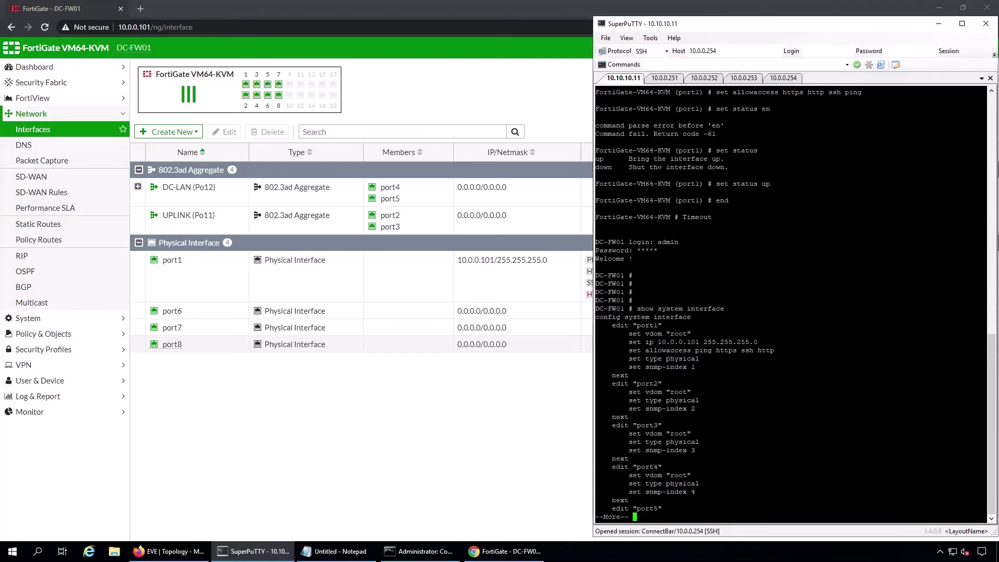
{"action": "key", "text": "space"}
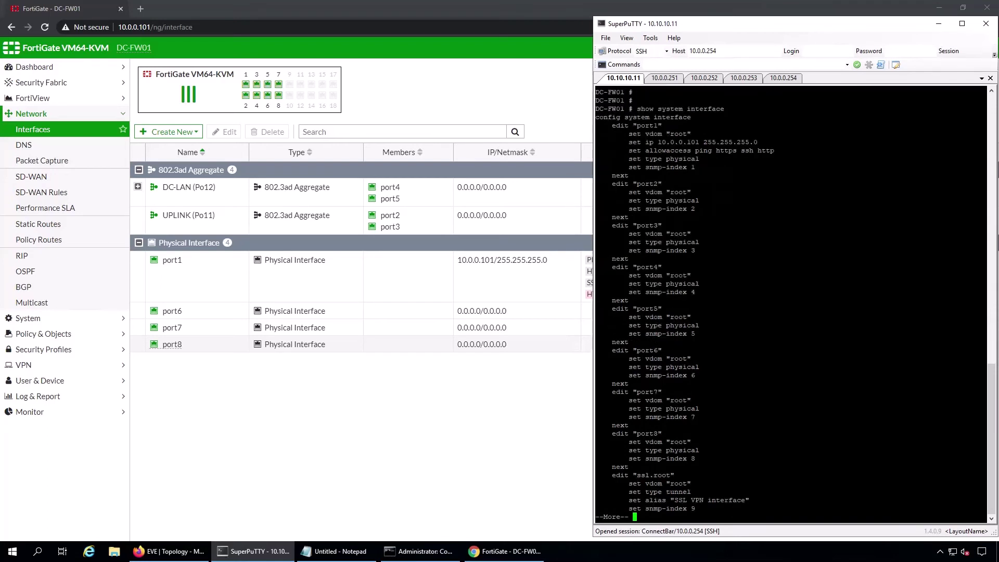
{"action": "key", "text": "space"}
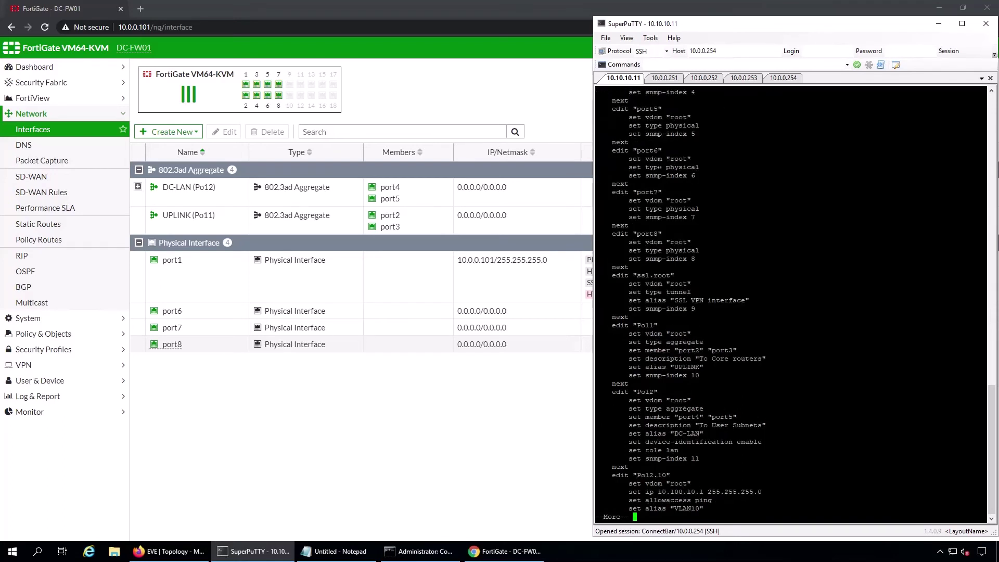
{"action": "key", "text": "space"}
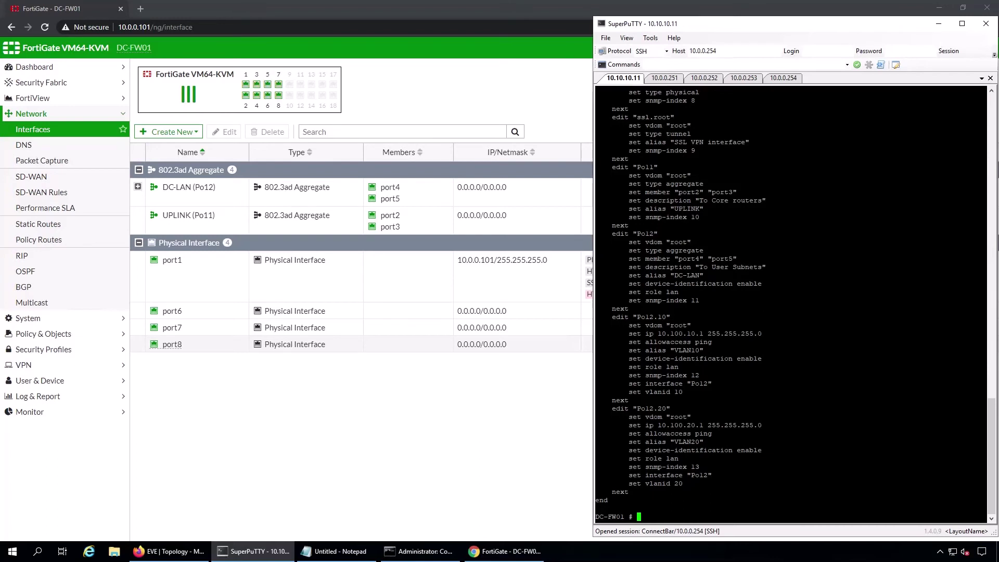
{"action": "left_click_drag", "start_coordinate": [608, 316], "coordinate": [691, 492]}
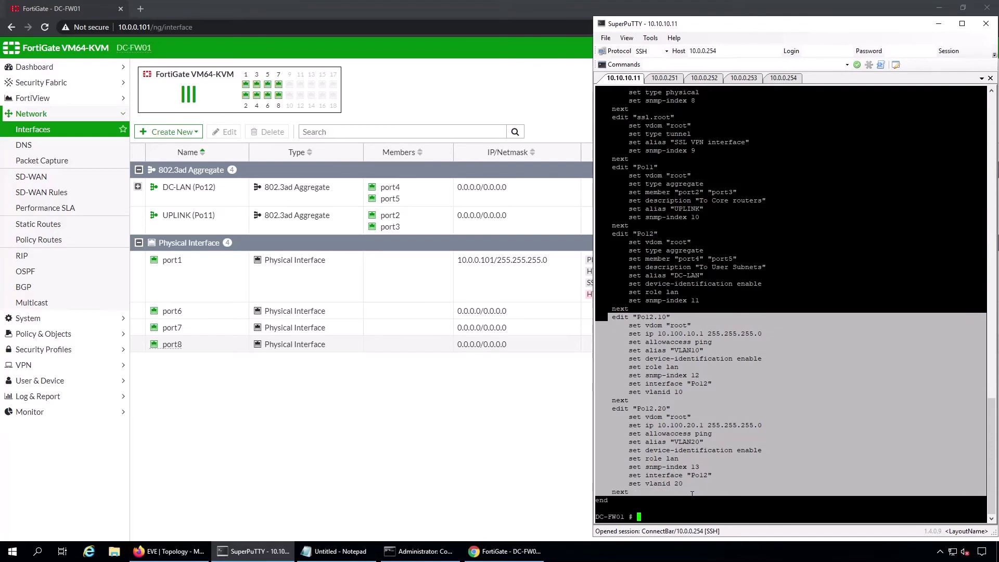
{"action": "key", "text": "alt+Tab"}
{"action": "key", "text": "ctrl+a"}
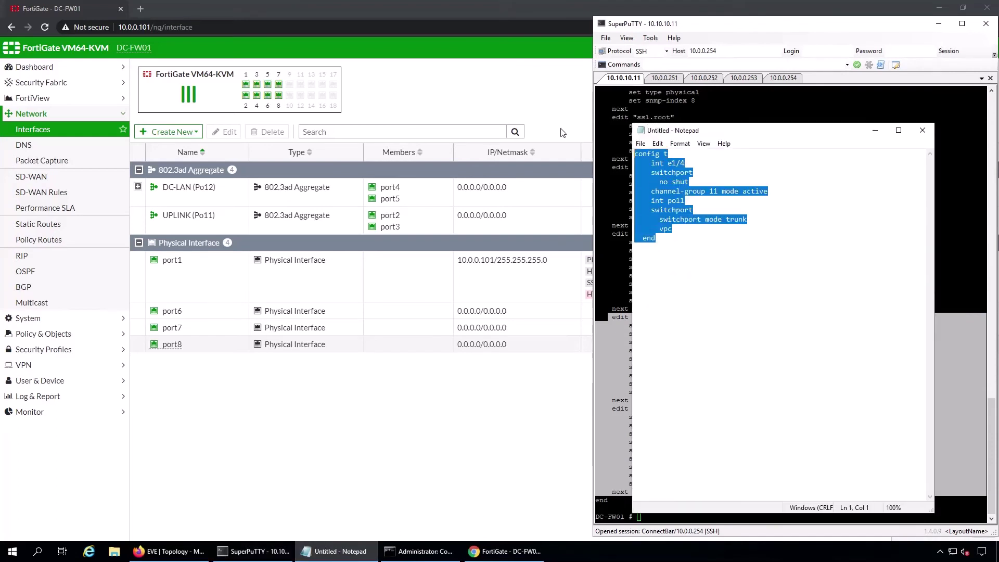
- Paste the copied blocks and turn Po12.10 into Po12.30 with 10.100.30.1, alias VLAN30, vlanid 30
{"action": "type", "text": "edit \"Po12.10\"         set vdom \"root\"         set ip 10.100.10.1 255.255.255.0         set allowaccess ping         set alias \"VLAN10\"         set device-identification enable         set role lan         set snmp-index 12         set interface \"Po12\"         set vlanid 10     next     edit \"Po12.20\"         set vdom \"root\"         set ip 10.100.20.1 255.255.255.0         set allowaccess ping         set alias \"VLAN20\"         set device-identification enable         set role lan         set snmp-index 13         set interface \"Po12\"         set vlanid 20     next"}
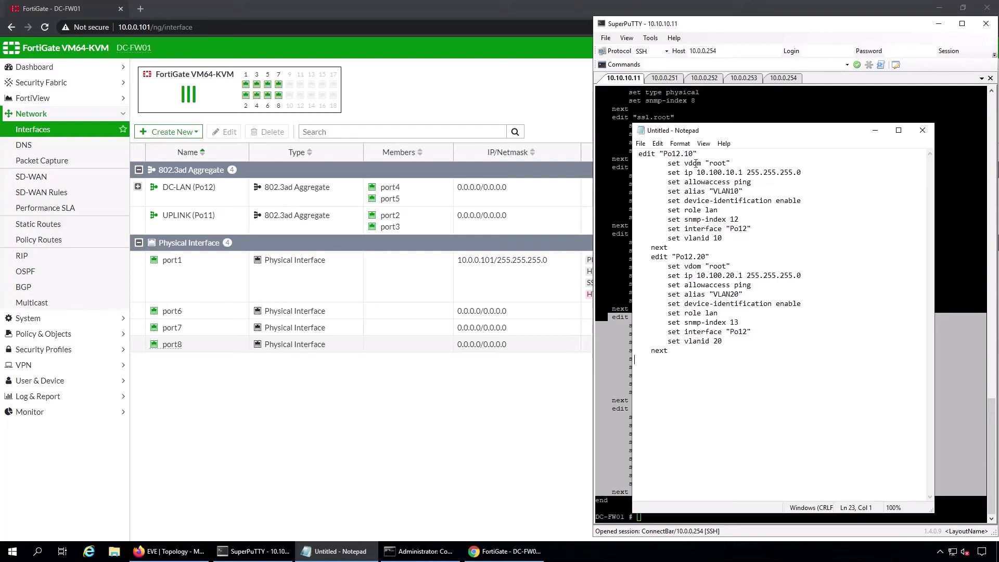
{"action": "left_click", "coordinate": [695, 155]}
{"action": "key", "text": "BackSpace"}
{"action": "key", "text": "BackSpace"}
{"action": "type", "text": "30"}
{"action": "left_click", "coordinate": [731, 173]}
{"action": "key", "text": "BackSpace"}
{"action": "type", "text": "3"}
{"action": "key", "text": "BackSpace"}
{"action": "type", "text": "3"}
{"action": "left_click", "coordinate": [725, 242]}
{"action": "key", "text": "BackSpace"}
{"action": "key", "text": "BackSpace"}
{"action": "type", "text": "30"}
- Turn the Po12.20 block into Po12.40 with 10.100.40.1, alias VLAN40, vlanid 40
{"action": "left_click", "coordinate": [701, 256]}
{"action": "key", "text": "BackSpace"}
{"action": "type", "text": "4"}
{"action": "left_click", "coordinate": [730, 276]}
{"action": "key", "text": "BackSpace"}
{"action": "type", "text": "4"}
{"action": "key", "text": "BackSpace"}
{"action": "type", "text": "4"}
{"action": "left_click", "coordinate": [721, 343]}
{"action": "key", "text": "BackSpace"}
{"action": "type", "text": "43"}
{"action": "key", "text": "BackSpace"}
- Delete the 'set snmp-index 12' and 'set snmp-index 13' lines
{"action": "left_click_drag", "start_coordinate": [739, 219], "coordinate": [664, 219]}
{"action": "key", "text": "BackSpace"}
{"action": "key", "text": "Delete"}
{"action": "key", "text": "Delete"}
{"action": "key", "text": "Delete"}
{"action": "key", "text": "Delete"}
{"action": "key", "text": "Delete"}
{"action": "key", "text": "Delete"}
{"action": "key", "text": "Delete"}
{"action": "key", "text": "Delete"}
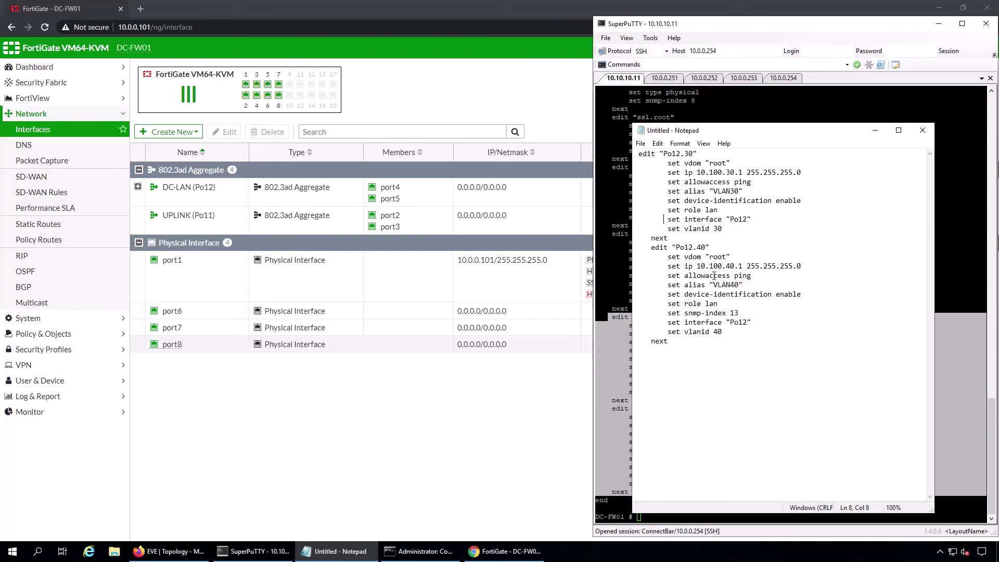
{"action": "left_click_drag", "start_coordinate": [740, 312], "coordinate": [634, 313]}
{"action": "key", "text": "BackSpace"}
{"action": "key", "text": "Delete"}
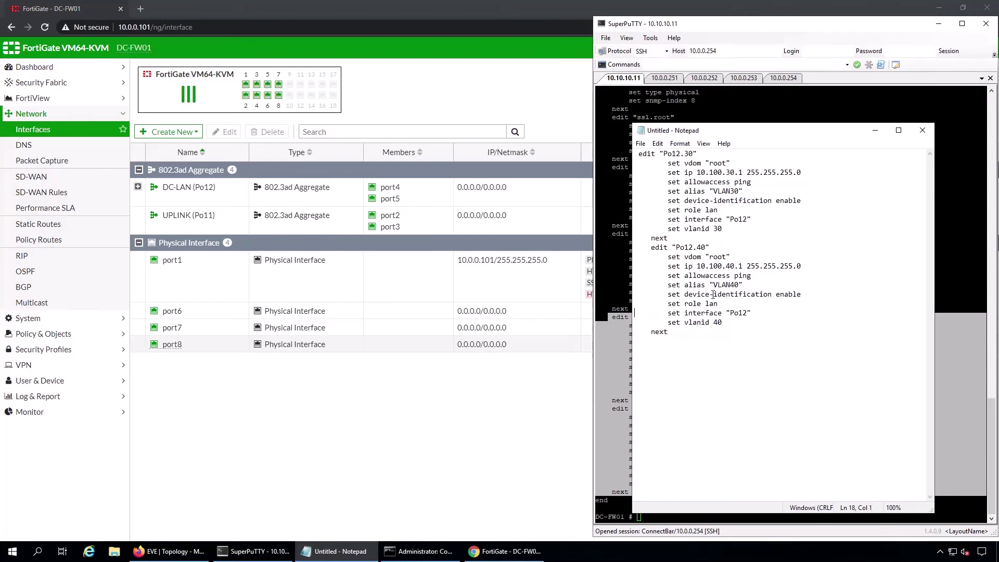
- Duplicate the Po12.30 and Po12.40 blocks at the end of the draft
{"action": "left_click_drag", "start_coordinate": [638, 153], "coordinate": [691, 340]}
{"action": "key", "text": "ctrl+c"}
{"action": "left_click", "coordinate": [690, 341]}
{"action": "key", "text": "ctrl+v"}
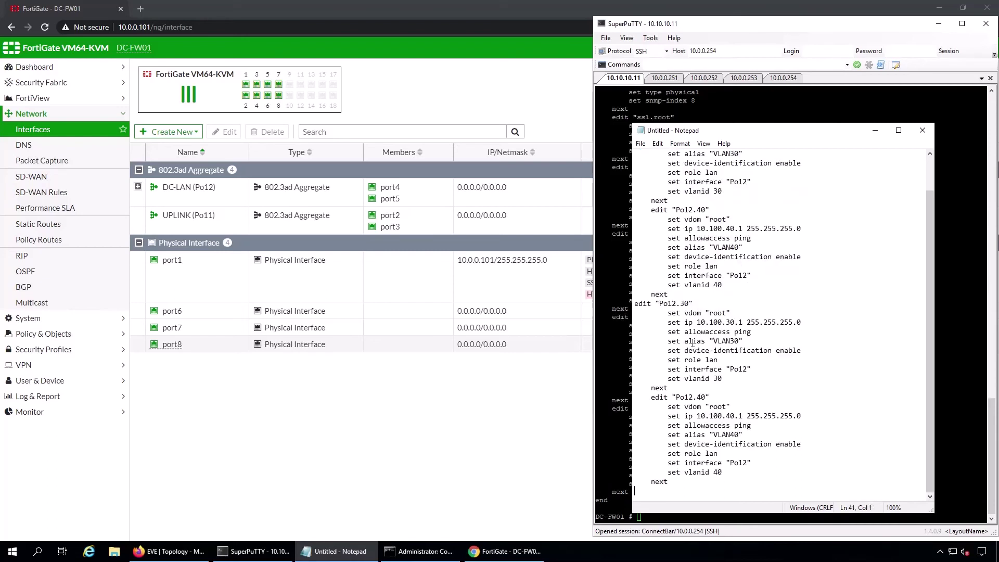
- Change the first duplicate to Po12.50 with 10.100.50.1, alias VLAN50, vlanid 50
{"action": "left_click", "coordinate": [634, 303]}
{"action": "left_click", "coordinate": [699, 304]}
{"action": "key", "text": "BackSpace"}
{"action": "type", "text": "5"}
{"action": "left_click", "coordinate": [729, 321]}
{"action": "key", "text": "BackSpace"}
{"action": "type", "text": "5"}
{"action": "left_click", "coordinate": [735, 340]}
{"action": "key", "text": "BackSpace"}
{"action": "type", "text": "5"}
{"action": "left_click", "coordinate": [717, 378]}
{"action": "key", "text": "BackSpace"}
{"action": "type", "text": "5"}
- Change the second duplicate to Po12.60 with 10.100.60.1, alias VLAN60, vlanid 60
{"action": "left_click", "coordinate": [703, 397]}
{"action": "key", "text": "BackSpace"}
{"action": "type", "text": "60"}
{"action": "key", "text": "Delete"}
{"action": "left_click", "coordinate": [741, 415]}
{"action": "key", "text": "BackSpace"}
{"action": "type", "text": "6"}
{"action": "key", "text": "BackSpace"}
{"action": "type", "text": "6"}
{"action": "key", "text": "BackSpace"}
{"action": "type", "text": "6"}
- Select the Po12.30 block and bring up its context menu
{"action": "scroll", "coordinate": [688, 292], "scroll_direction": "up", "scroll_amount": 1}
{"action": "left_click_drag", "start_coordinate": [638, 153], "coordinate": [671, 240]}
{"action": "right_click", "coordinate": [678, 219]}
- Enter config system interface on DC-FW01 and paste the Po12.30 subinterface block
{"action": "left_click", "coordinate": [698, 252]}
{"action": "left_click_drag", "start_coordinate": [747, 134], "coordinate": [403, 121]}
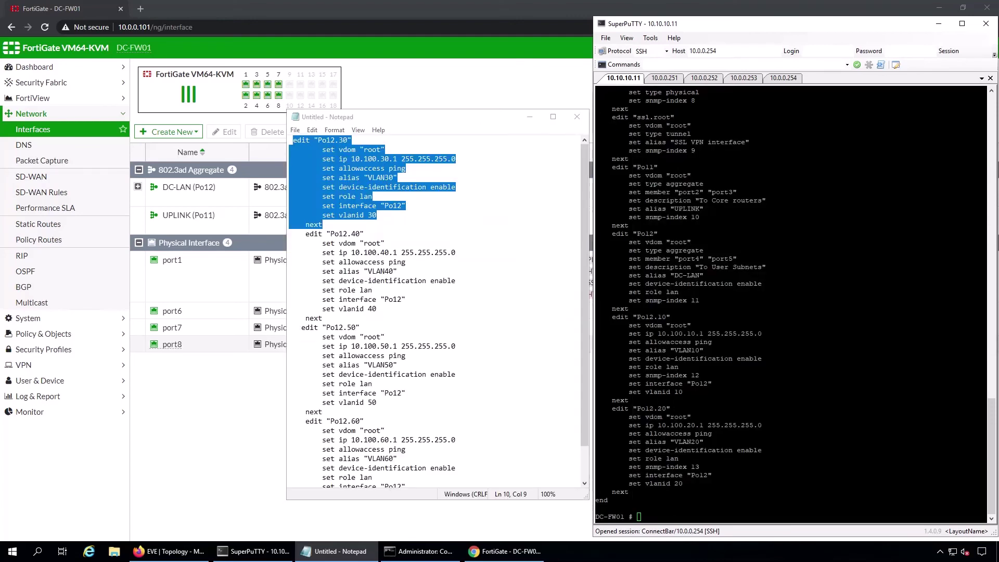
{"action": "key", "text": "alt+Tab"}
{"action": "type", "text": "c"}
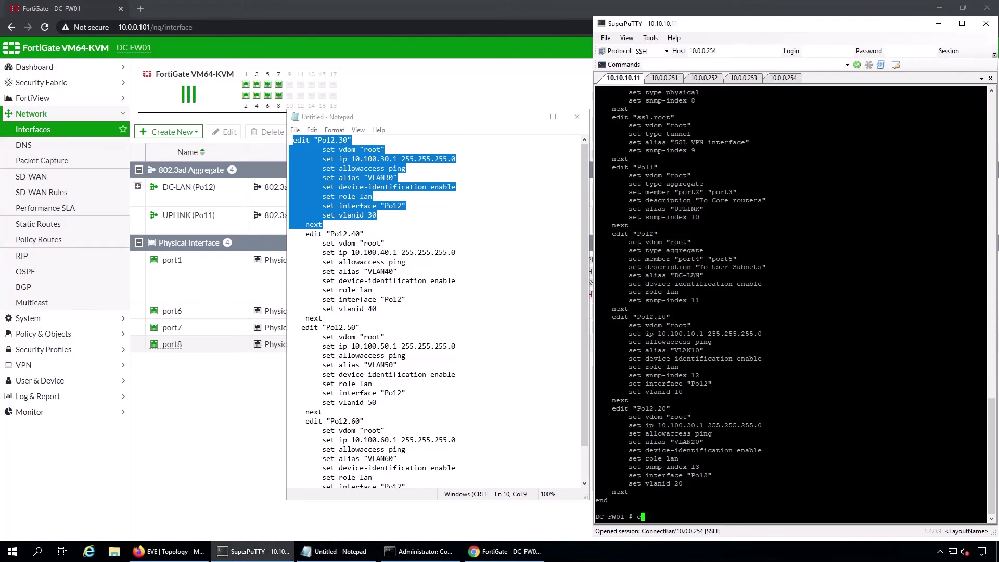
{"action": "type", "text": "onfig system interface"}
{"action": "key", "text": "Return"}
{"action": "key", "text": "shift+Insert"}
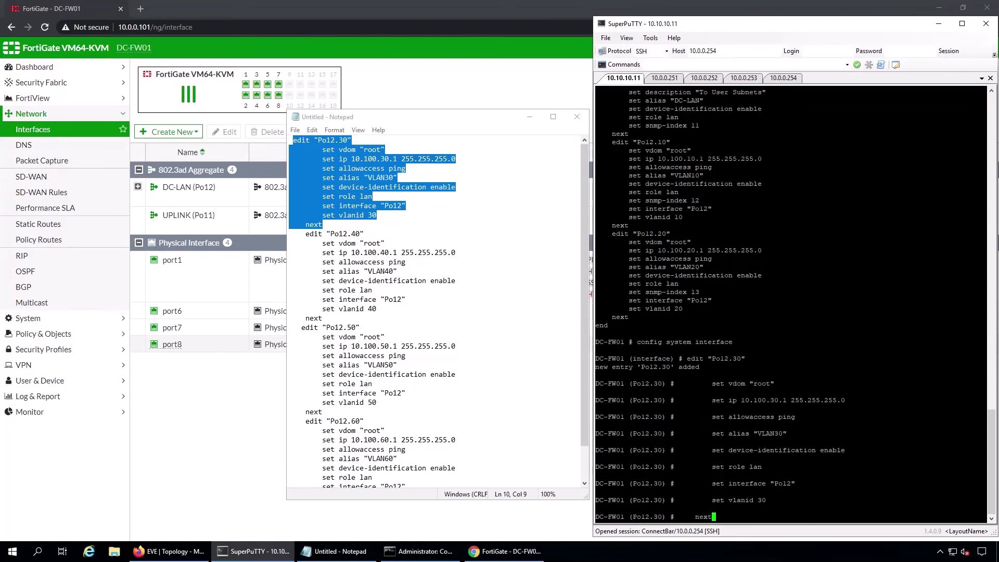
{"action": "key", "text": "Return"}
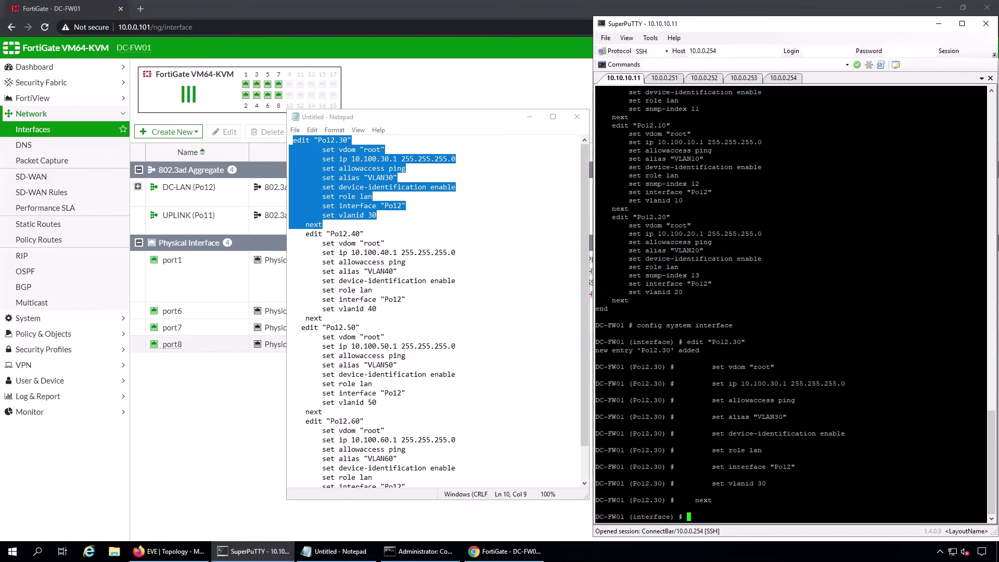
- Paste the Po12.40, Po12.50 and Po12.60 subinterface blocks and commit them with end
{"action": "left_click_drag", "start_coordinate": [306, 234], "coordinate": [385, 458]}
{"action": "right_click", "coordinate": [361, 440]}
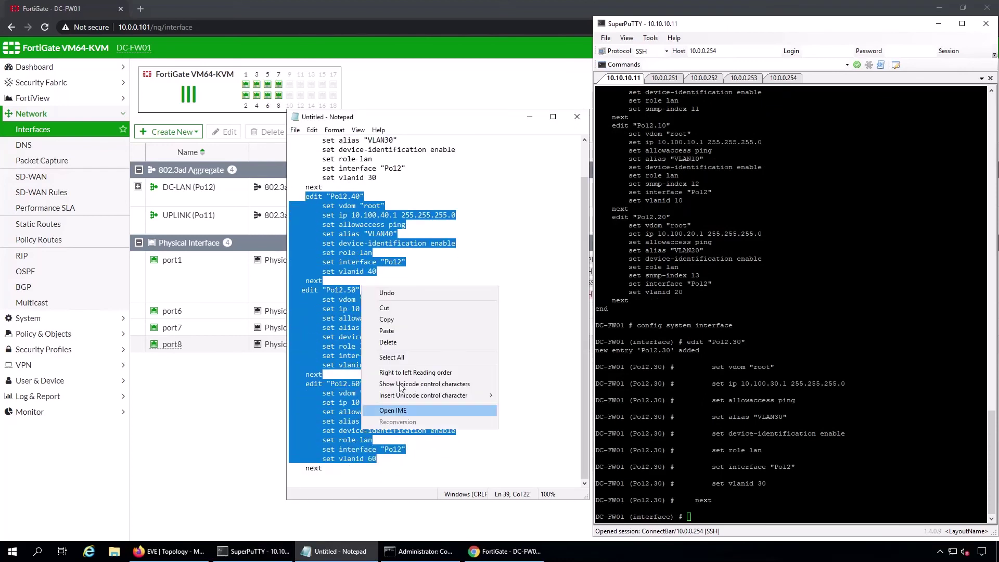
{"action": "left_click", "coordinate": [380, 318]}
{"action": "key", "text": "alt+Tab"}
{"action": "key", "text": "shift+Insert"}
{"action": "key", "text": "Return"}
{"action": "type", "text": "end"}
{"action": "key", "text": "Return"}
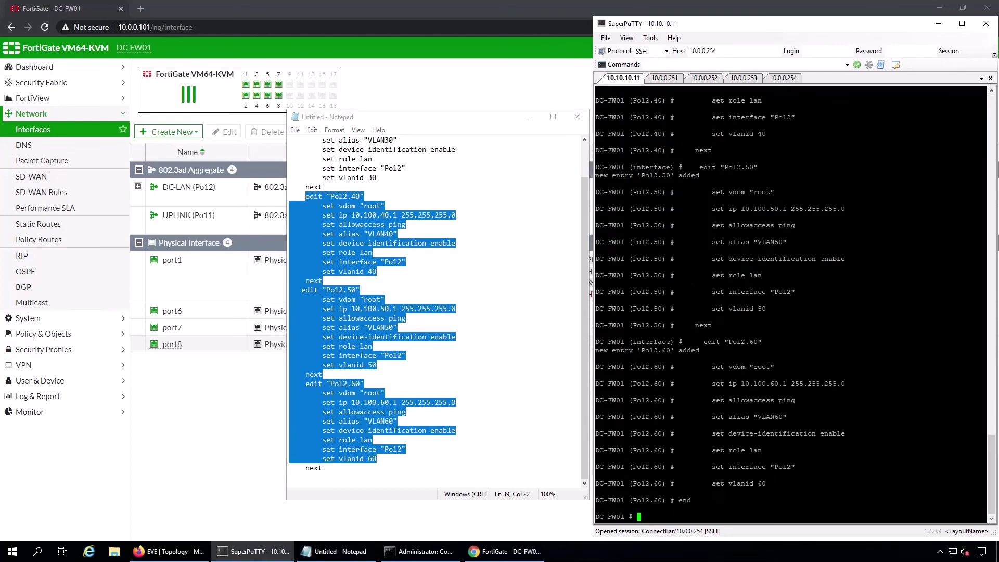
{"action": "left_click", "coordinate": [503, 550]}
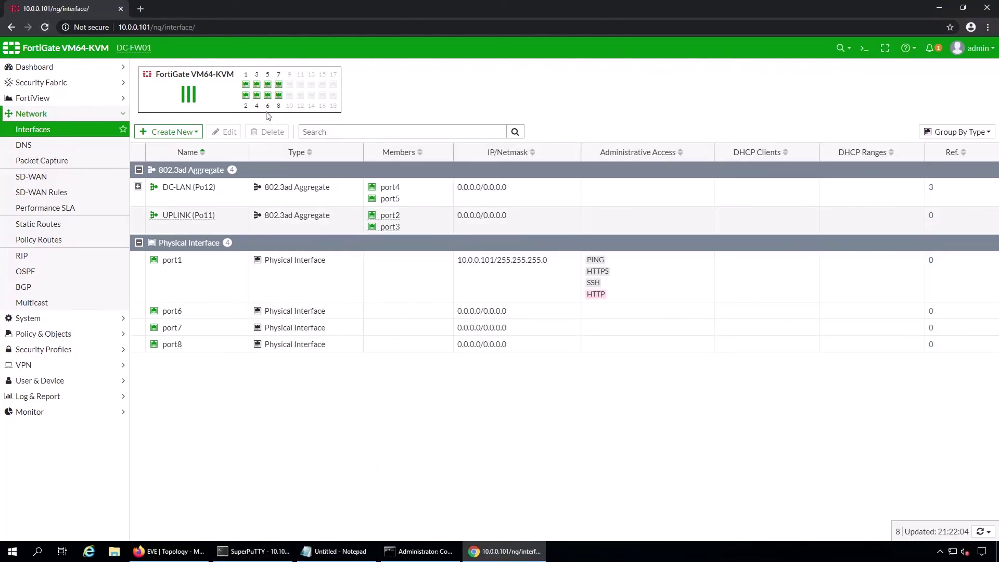
- Refresh Interfaces to check VLAN10–VLAN60 under DC-LAN (Po12), then start SW11 and SW12 in EVE
{"action": "left_click", "coordinate": [44, 27]}
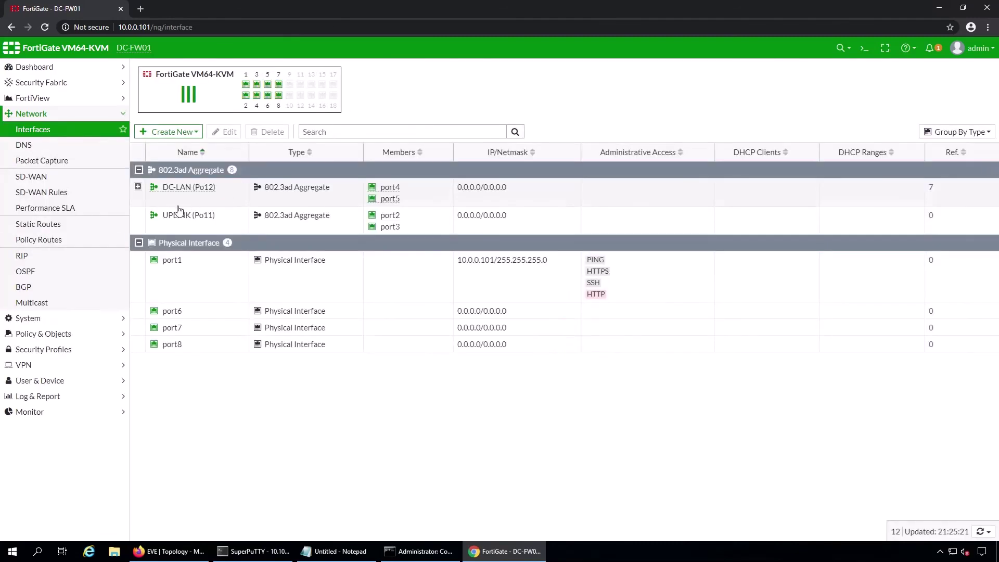
{"action": "left_click", "coordinate": [138, 187]}
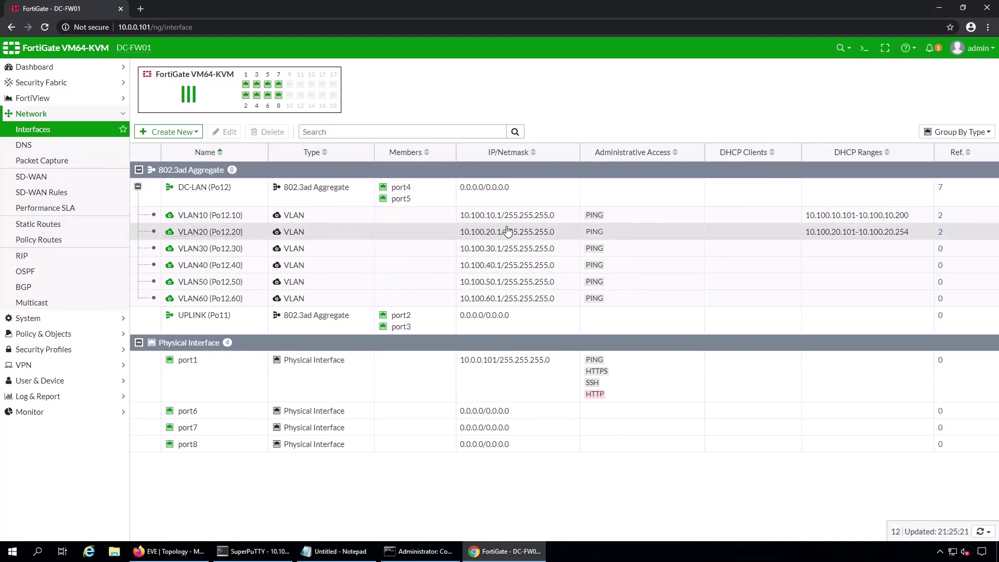
{"action": "left_click", "coordinate": [167, 551]}
{"action": "right_click", "coordinate": [196, 199]}
{"action": "left_click", "coordinate": [202, 310]}
{"action": "right_click", "coordinate": [202, 309]}
{"action": "left_click", "coordinate": [231, 334]}
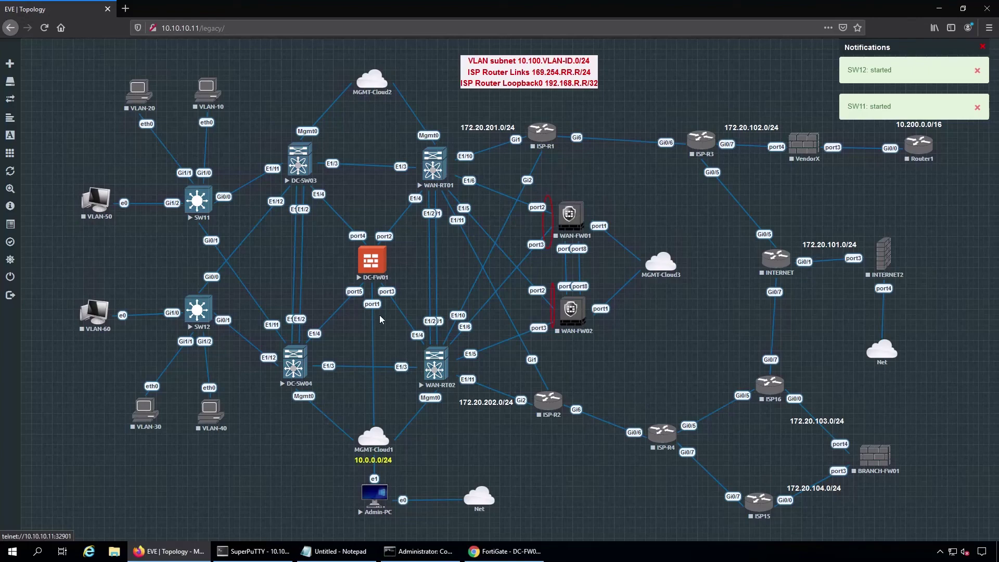
- Clear the Notepad draft and begin it with config t and hostname SW11
{"action": "left_click", "coordinate": [338, 550]}
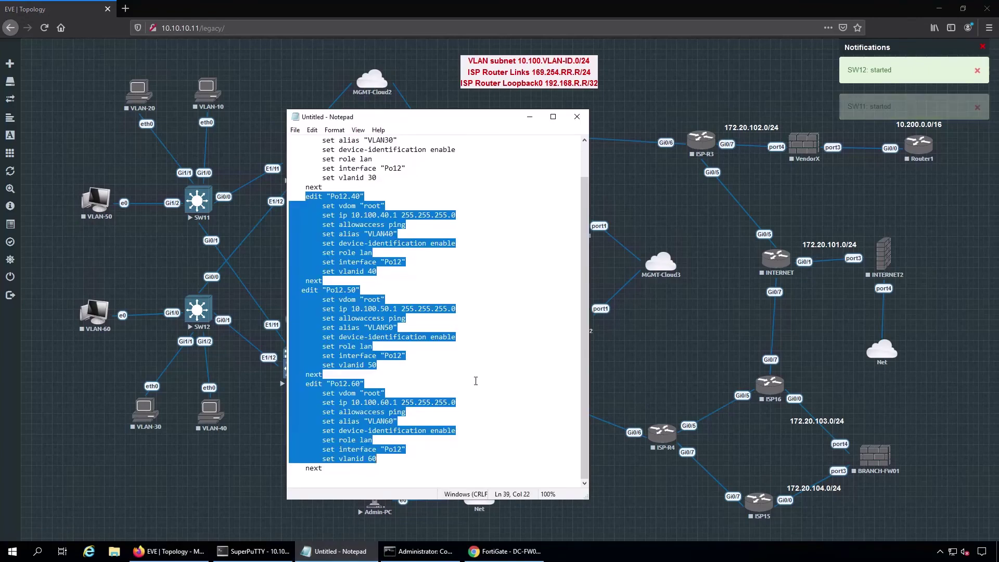
{"action": "key", "text": "ctrl+a"}
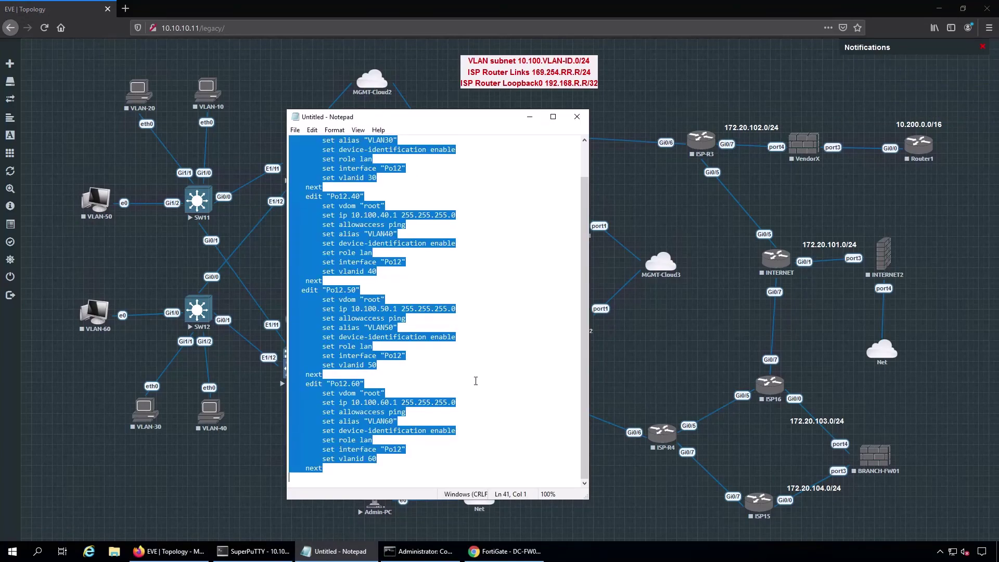
{"action": "key", "text": "BackSpace"}
{"action": "type", "text": "config t "}
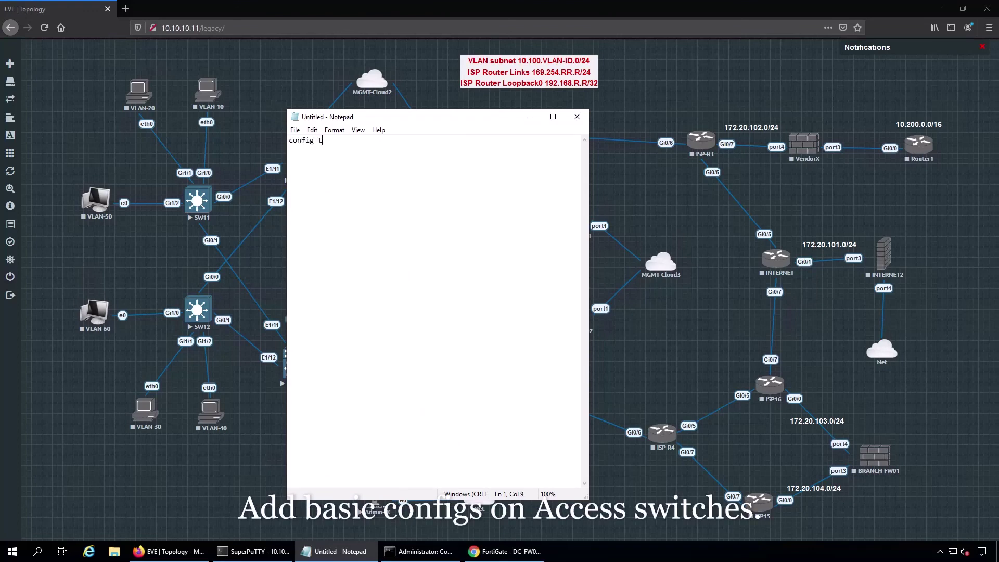
{"action": "type", "text": "hostname SW11"}
{"action": "key", "text": "Return"}
- Add vlan 10 through vlan 60 lines, fixing the vlaln typo, and finish with exit
{"action": "type", "text": "vl"}
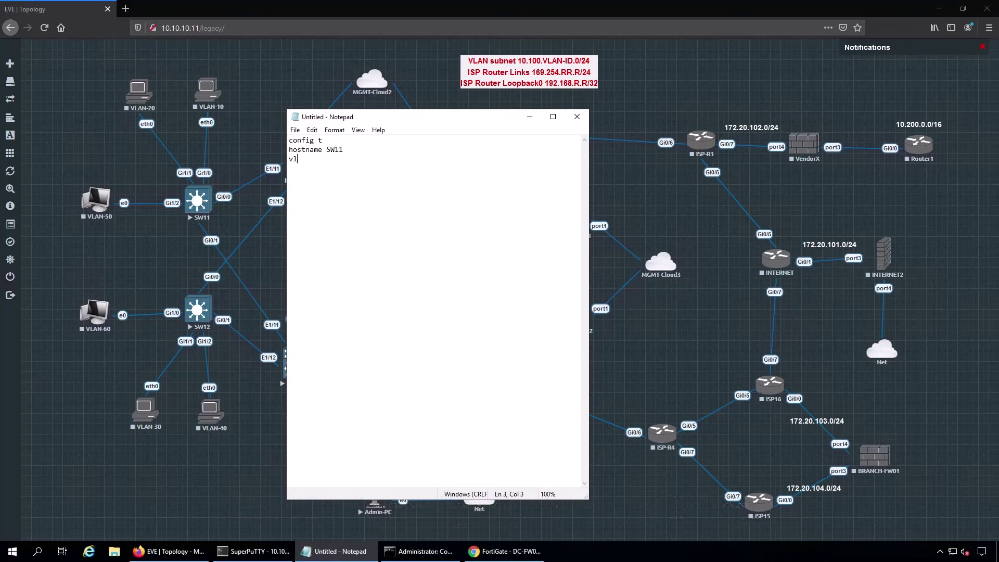
{"action": "type", "text": "an 10 "}
{"action": "type", "text": "vla"}
{"action": "type", "text": "n 20 "}
{"action": "type", "text": "vlan 30 "}
{"action": "type", "text": "vlan "}
{"action": "type", "text": "40"}
{"action": "key", "text": "Return"}
{"action": "type", "text": "vlan 50"}
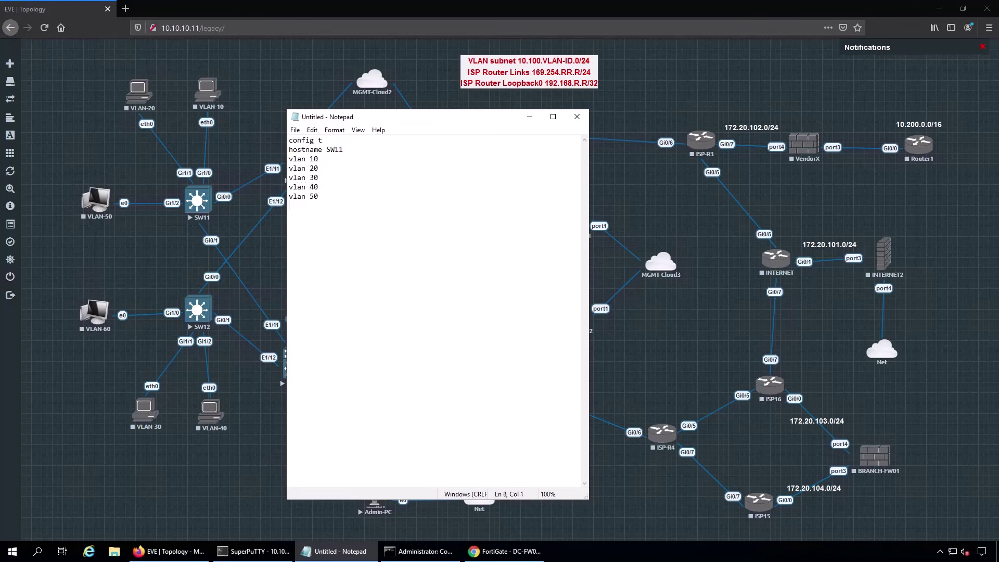
{"action": "key", "text": "Return"}
{"action": "type", "text": "vlaln 60"}
{"action": "key", "text": "Return"}
{"action": "left_click", "coordinate": [308, 211]}
{"action": "key", "text": "BackSpace"}
{"action": "type", "text": "exit"}
{"action": "key", "text": "Return"}
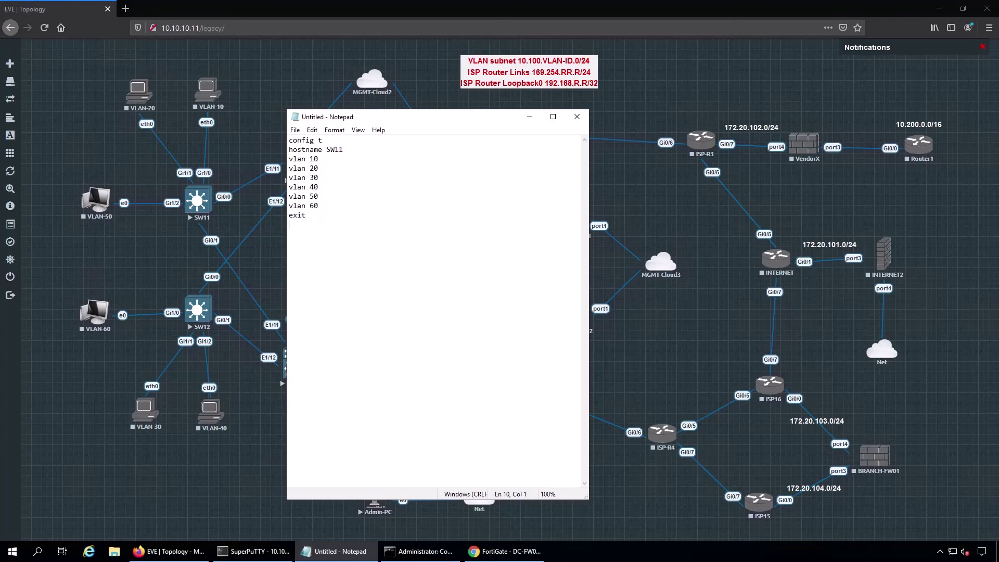